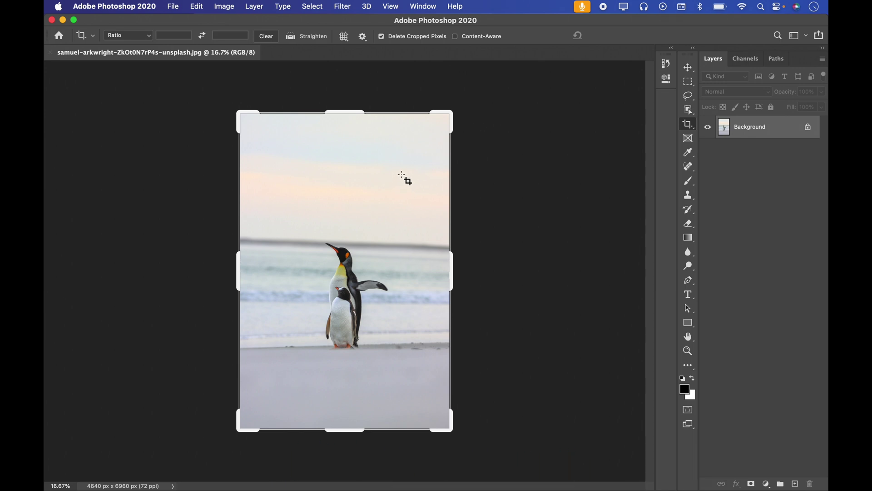
Draw a crop frame around the two penguins with the Crop tool and cancel the crop.
left_click(688, 67)
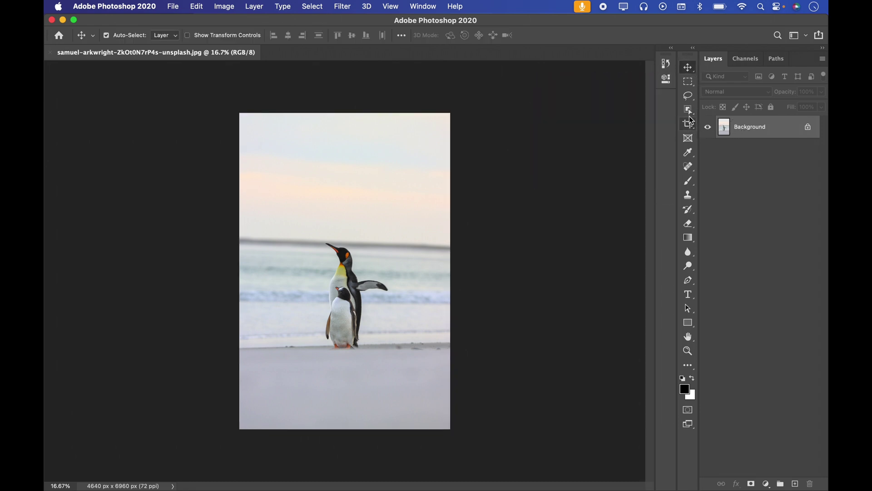
left_click(696, 124)
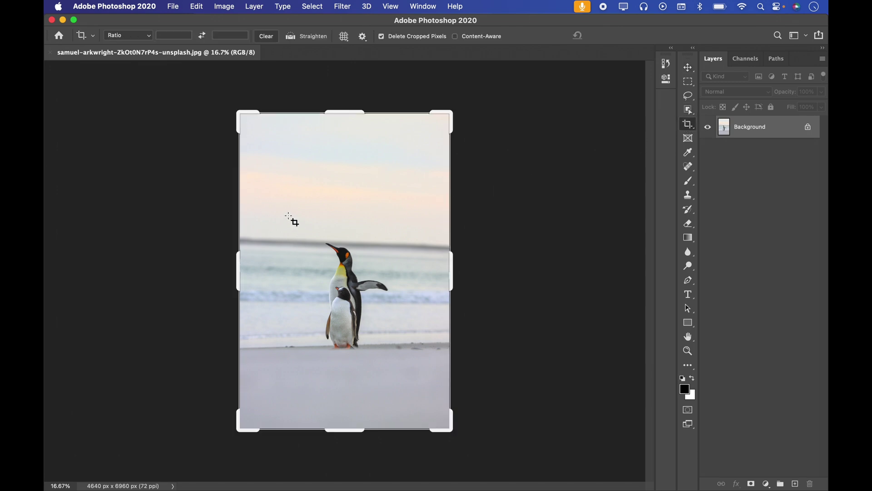
left_click_drag(288, 213, 411, 380)
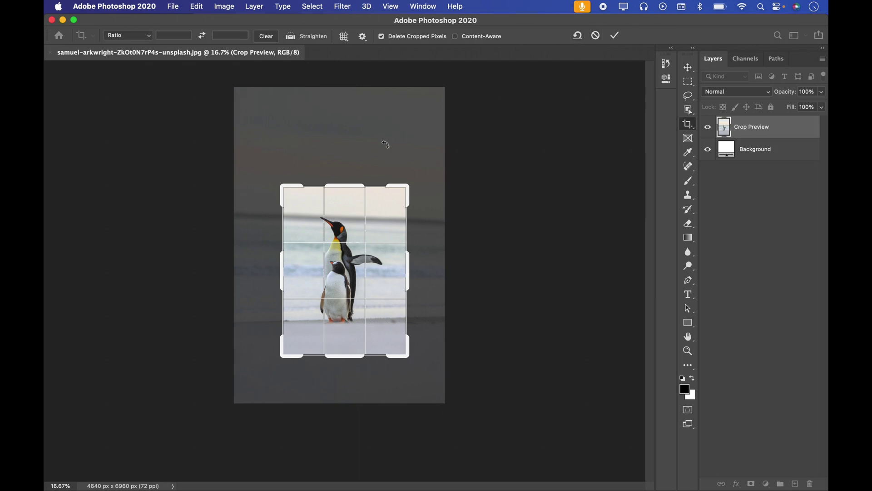
left_click(596, 37)
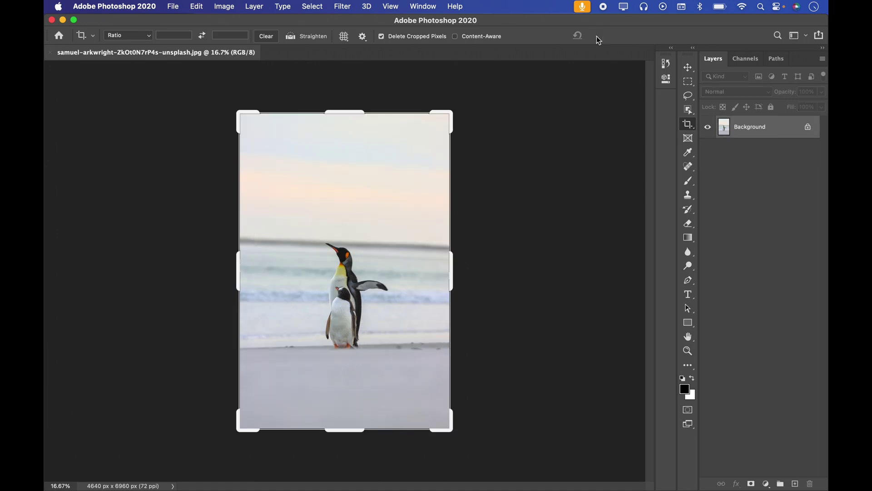
Crop the photo around the penguins to about 2578 × 3906 px and undo the crop.
left_click_drag(284, 199, 405, 361)
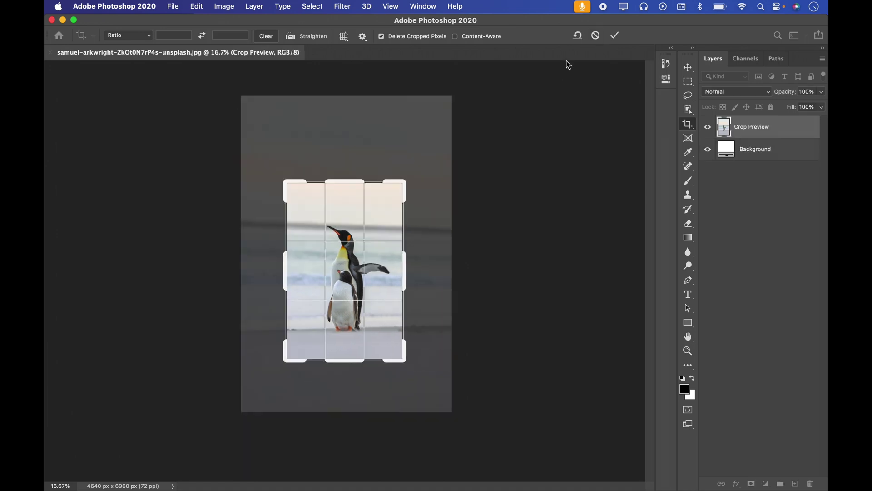
left_click(614, 36)
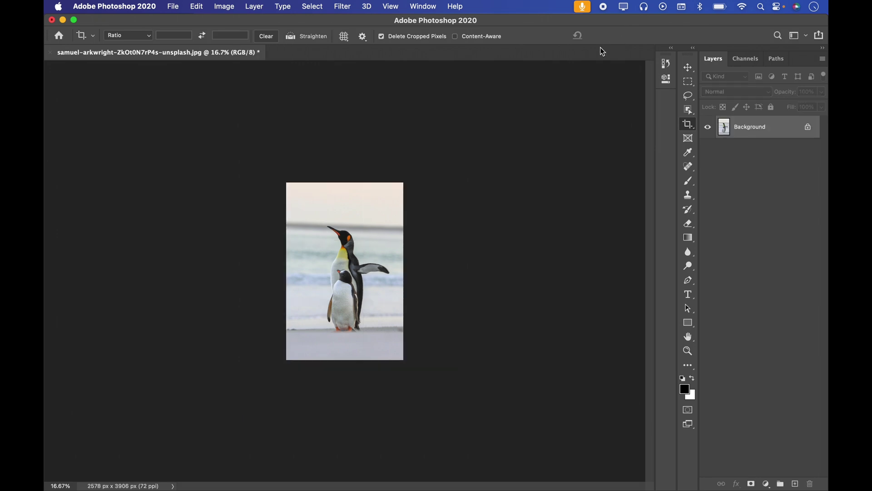
key("super")
key("super+z")
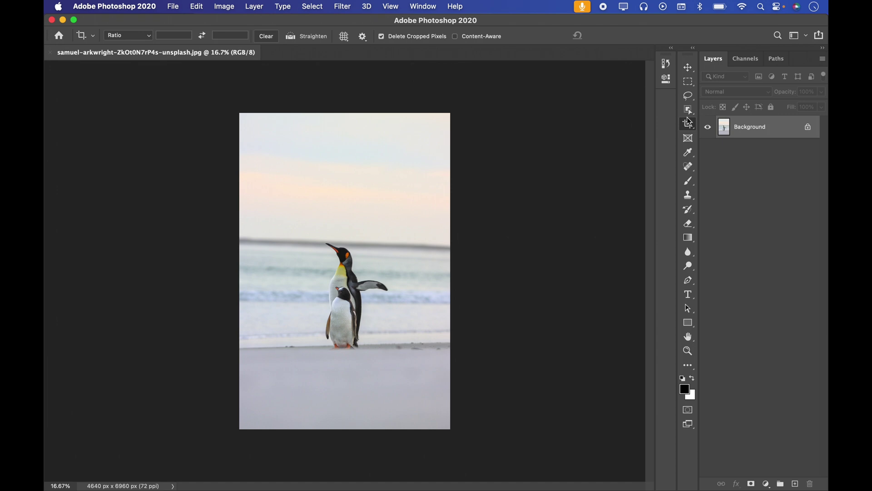
Draw a crop frame around the penguins, reset it to the full image and leave the crop without applying it.
left_click_drag(287, 215, 410, 369)
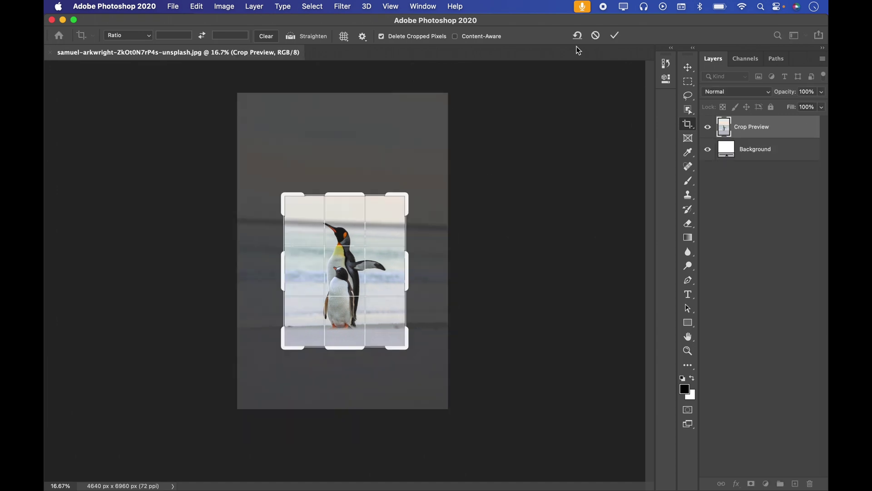
left_click(579, 38)
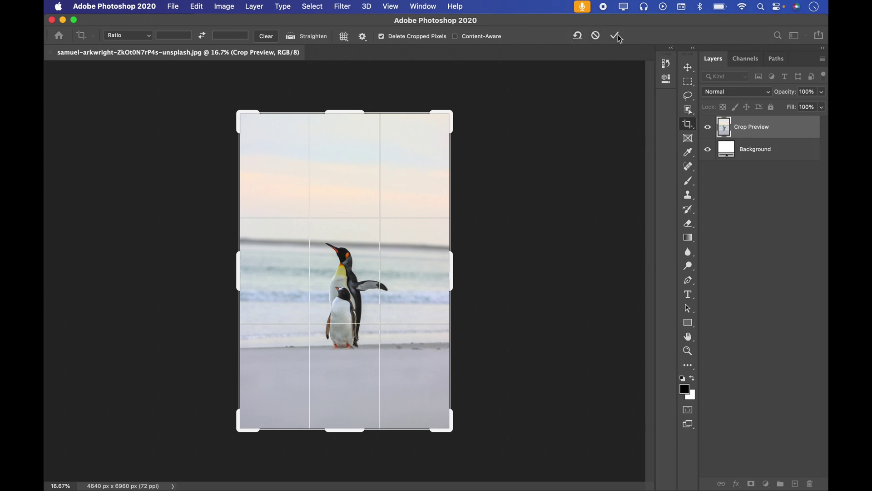
left_click(597, 38)
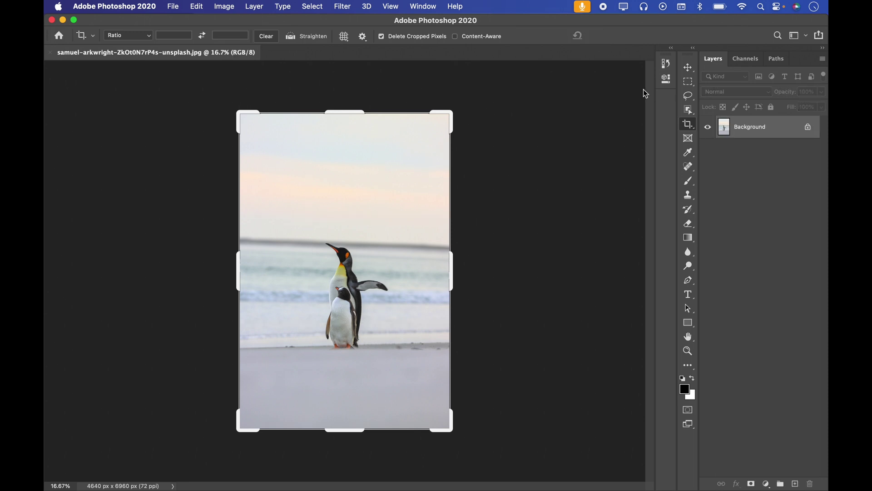
Draw a tall crop frame around the penguins and pull in its four sides one by one.
left_click_drag(274, 159, 417, 385)
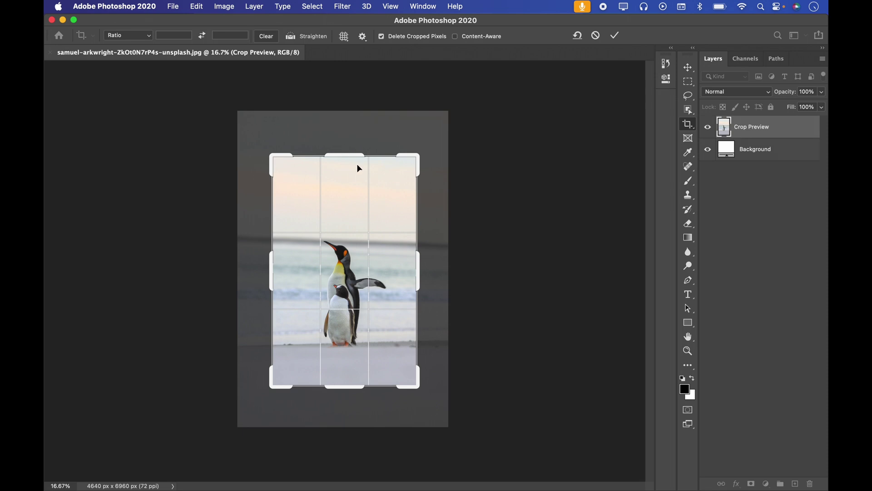
left_click_drag(343, 156, 346, 183)
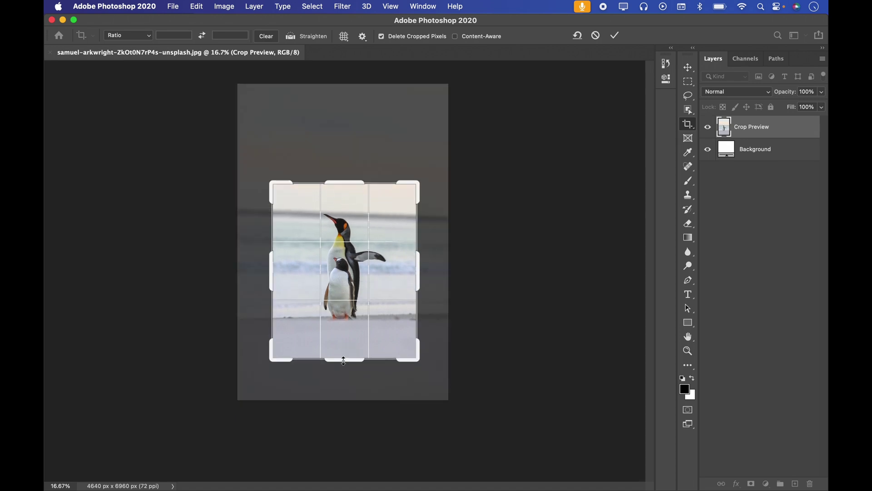
left_click_drag(344, 361, 344, 345)
left_click_drag(419, 267, 409, 268)
left_click_drag(280, 272, 290, 271)
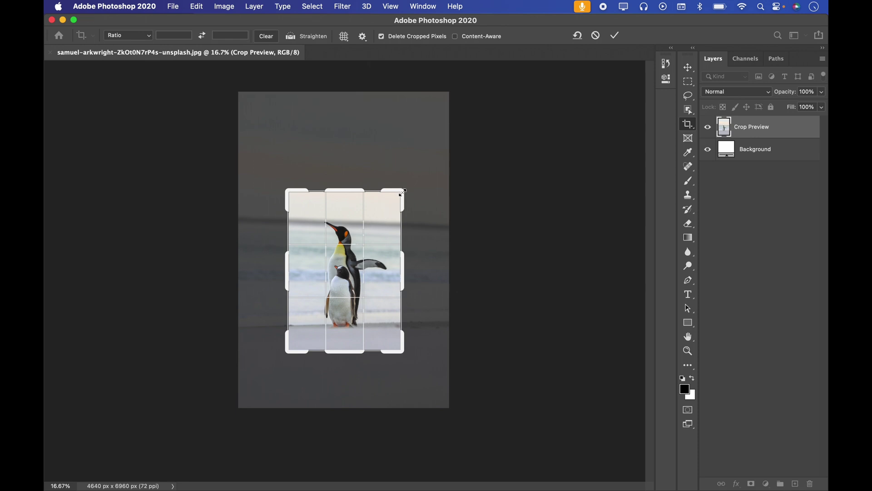
Enlarge and recentre the frame on the penguins, apply the crop at about 3230 × 5310 px, and undo it.
left_click_drag(403, 192, 418, 150)
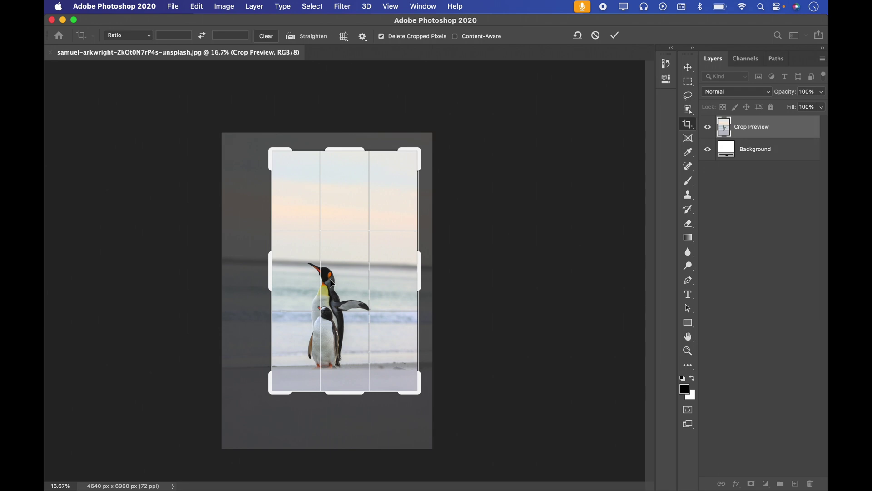
left_click_drag(332, 285, 349, 255)
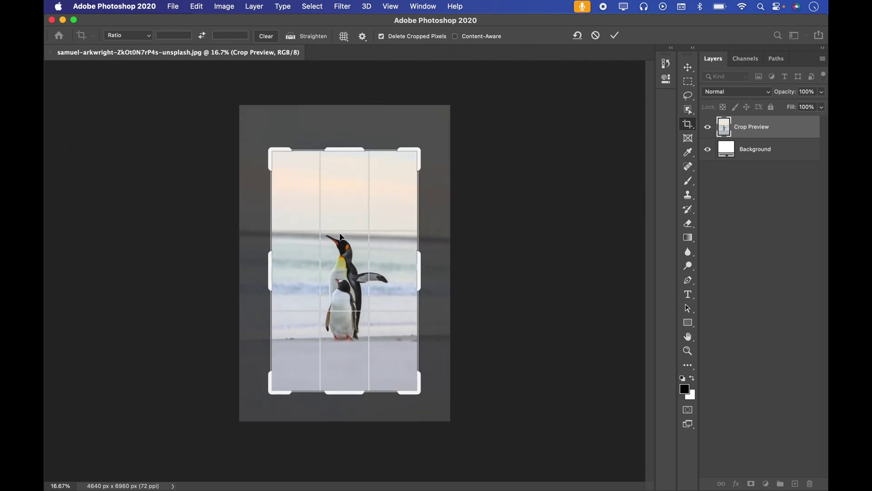
left_click(615, 37)
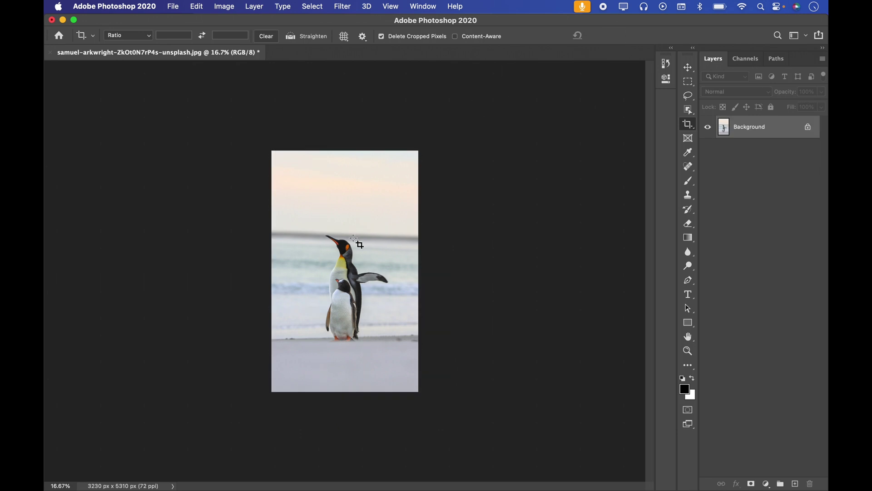
key("super")
key("super+z")
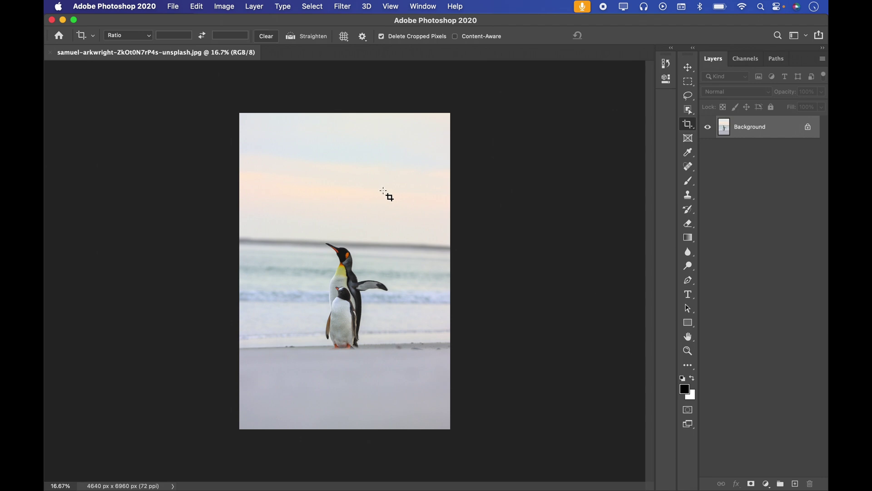
Pull in all four sides of the full-image crop frame around the penguins and cancel the crop.
left_click(688, 125)
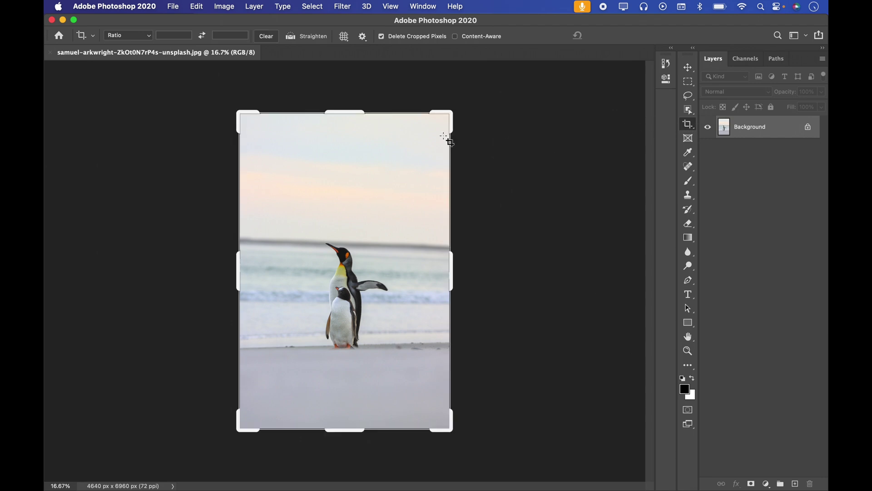
left_click_drag(452, 272, 384, 279)
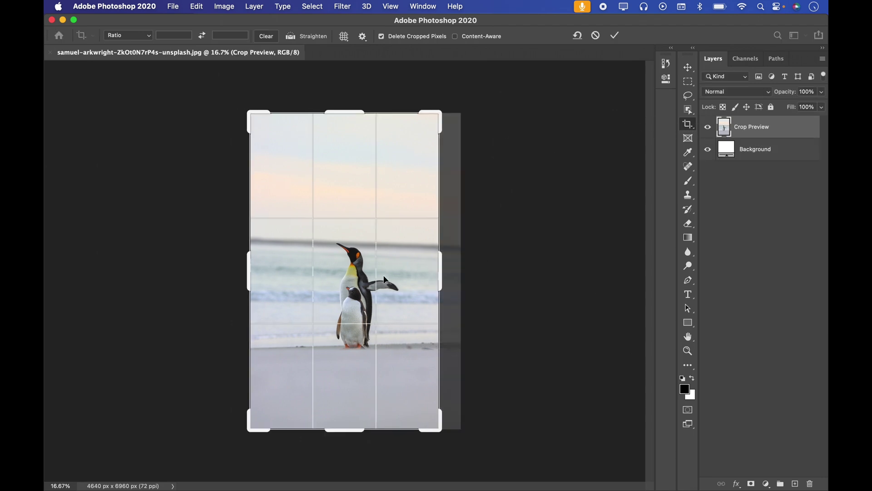
left_click_drag(253, 291, 289, 293)
left_click_drag(344, 428, 344, 399)
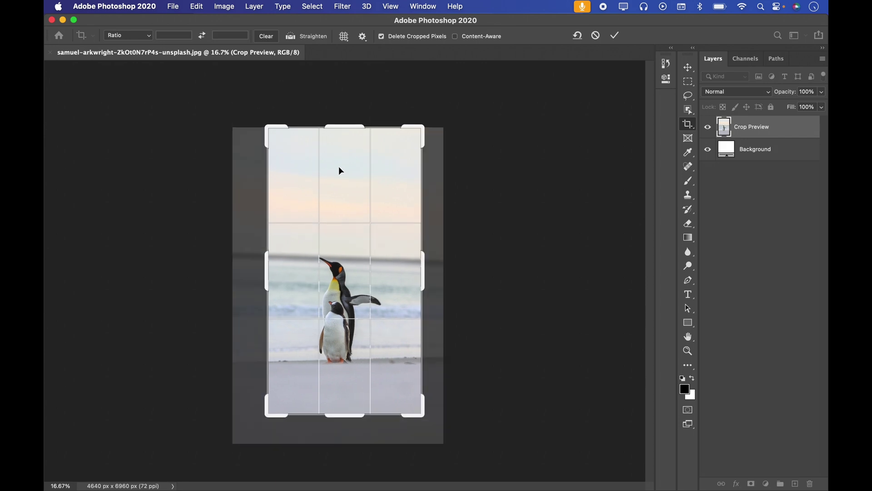
left_click_drag(336, 131, 345, 165)
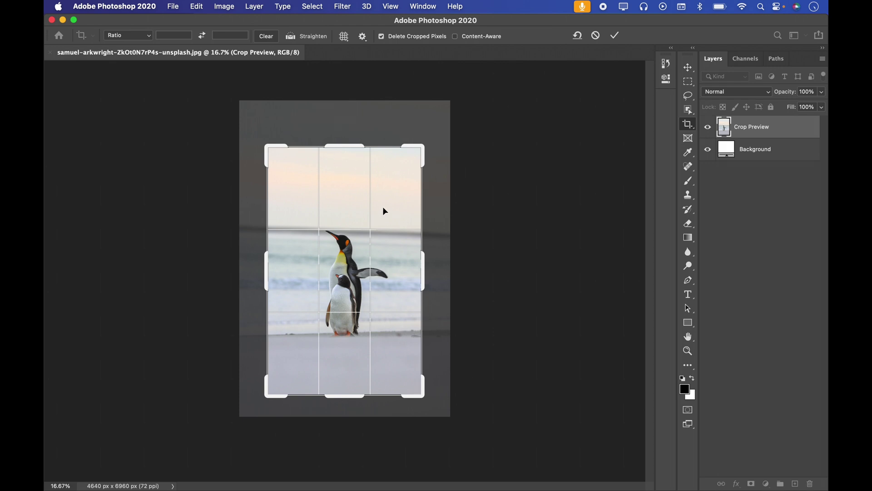
left_click(595, 40)
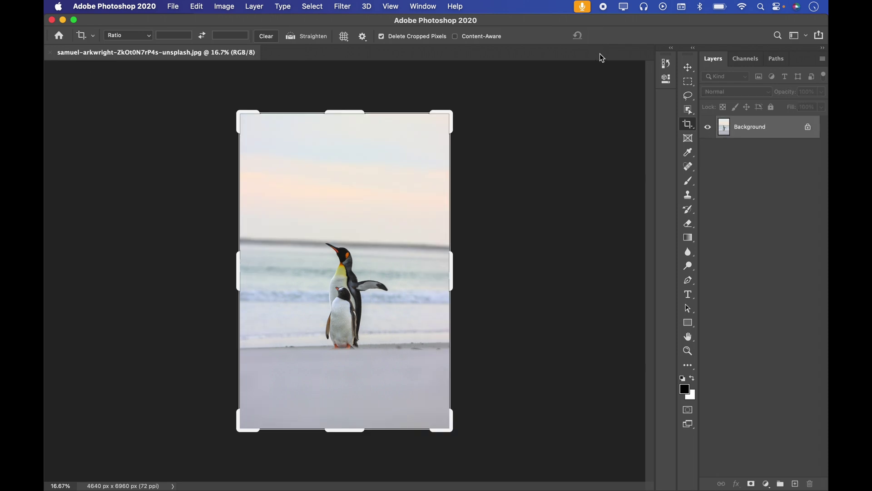
left_click(690, 111)
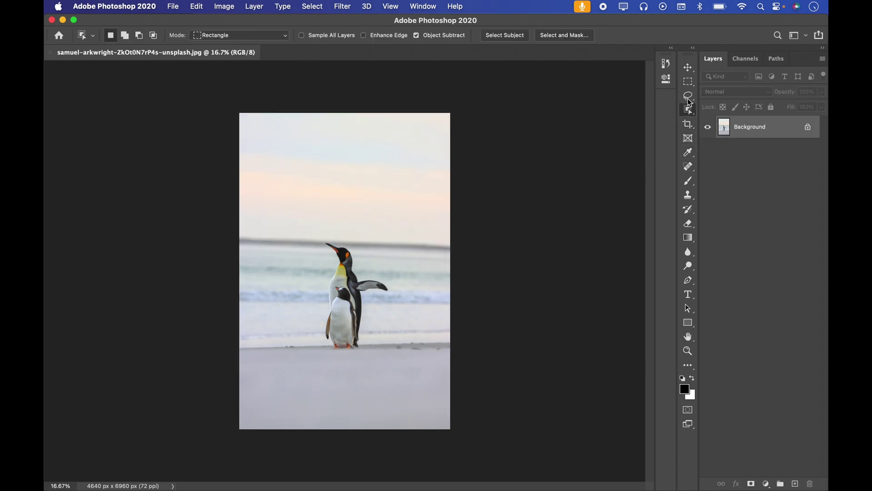
left_click(690, 98)
left_click(690, 111)
left_click(691, 129)
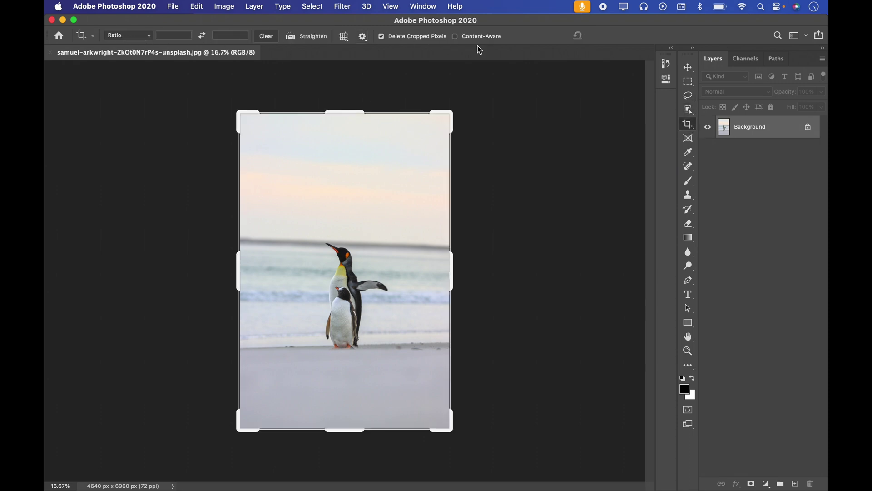
Choose the Ratio crop preset without values and shrink the crop frame freely from its corner and sides.
left_click(133, 36)
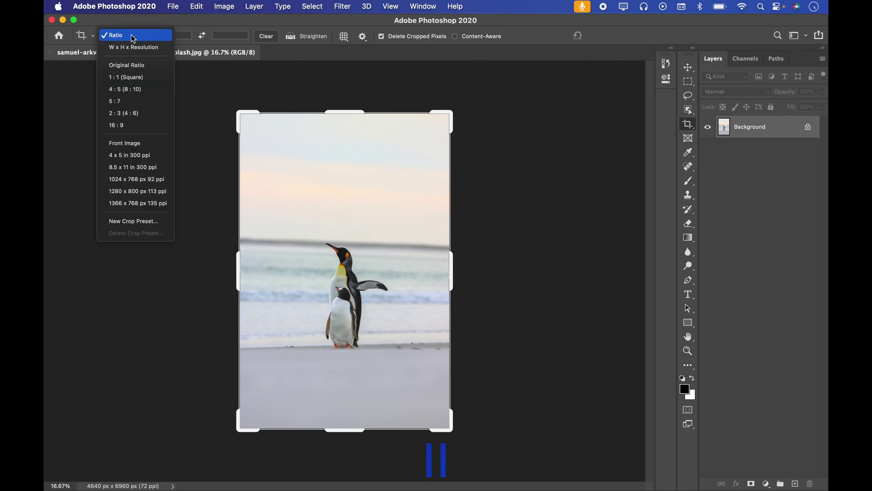
left_click(134, 36)
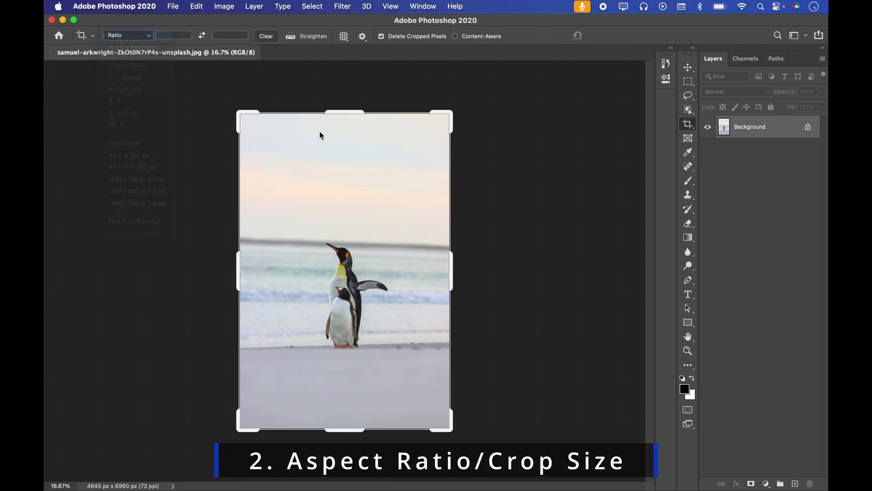
left_click_drag(454, 114, 405, 133)
left_click_drag(259, 259, 283, 259)
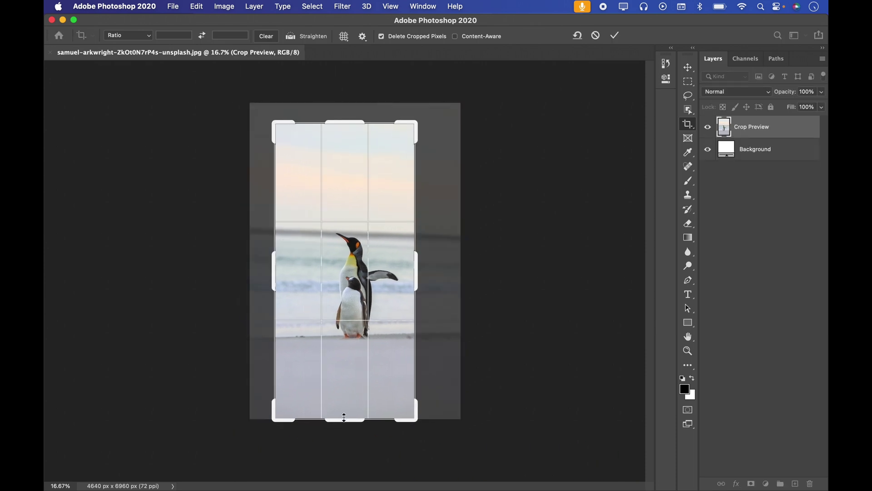
left_click_drag(344, 417, 343, 407)
left_click_drag(337, 132, 338, 142)
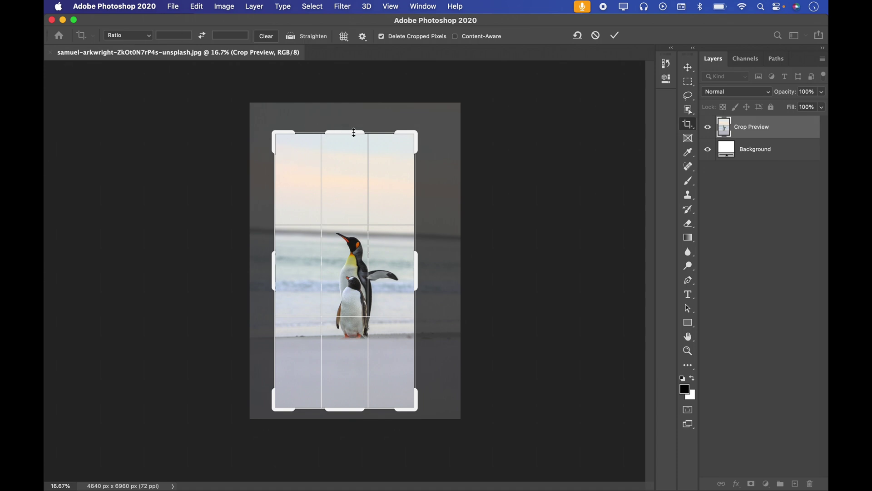
Set the crop ratio to 1:1 and enlarge the square frame so that both penguins fit inside it.
left_click(181, 36)
type("1")
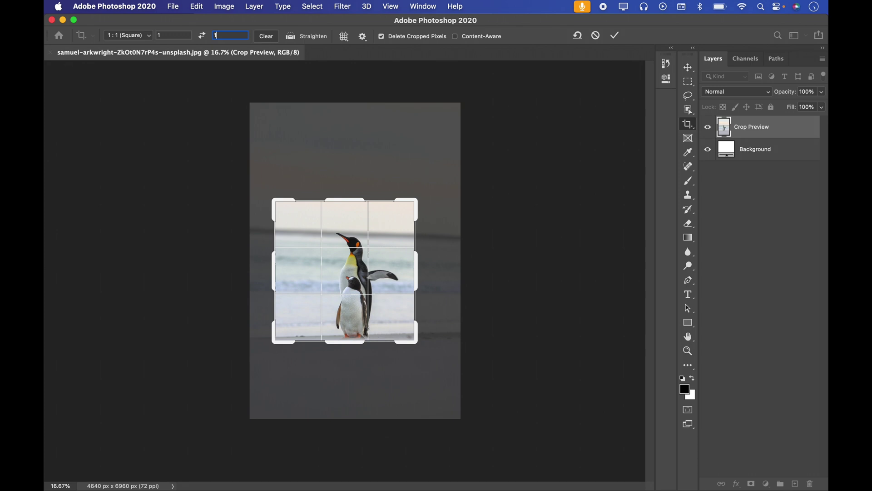
mouse_move(412, 204)
left_mouse_down()
mouse_move(402, 214)
mouse_move(418, 179)
mouse_move(412, 203)
left_mouse_up()
left_click_drag(411, 203, 416, 188)
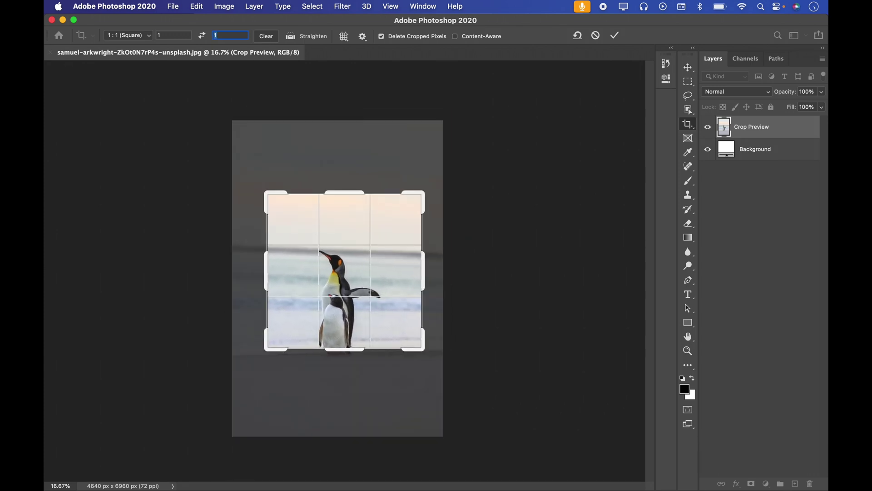
left_click_drag(344, 299, 343, 291)
left_click_drag(266, 271, 262, 272)
mouse_move(334, 349)
left_mouse_down()
mouse_move(336, 357)
mouse_move(336, 339)
mouse_move(341, 363)
left_mouse_up()
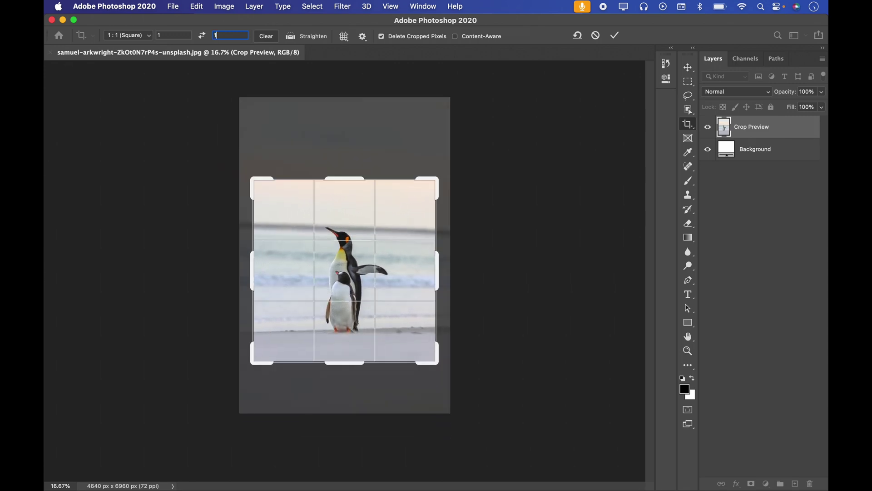
Change the crop ratio to 1:2 and resize the tall frame around the penguins.
type("2")
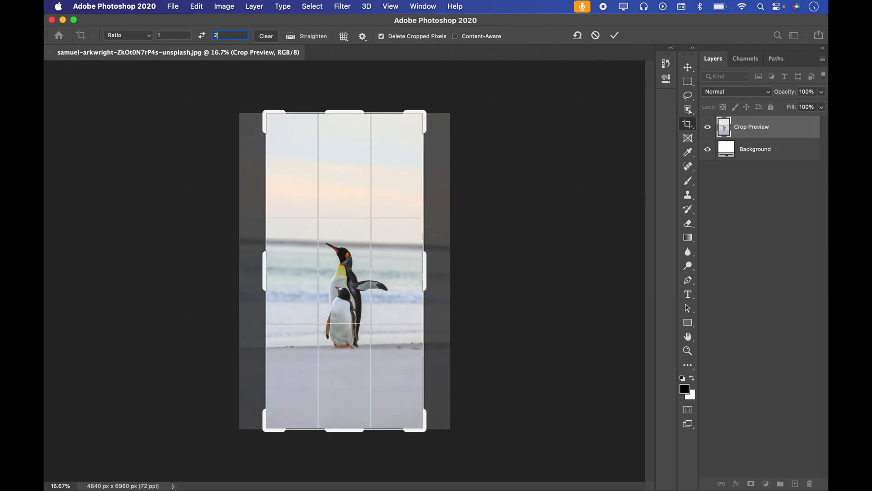
left_click_drag(344, 112, 344, 143)
left_click_drag(348, 232, 345, 262)
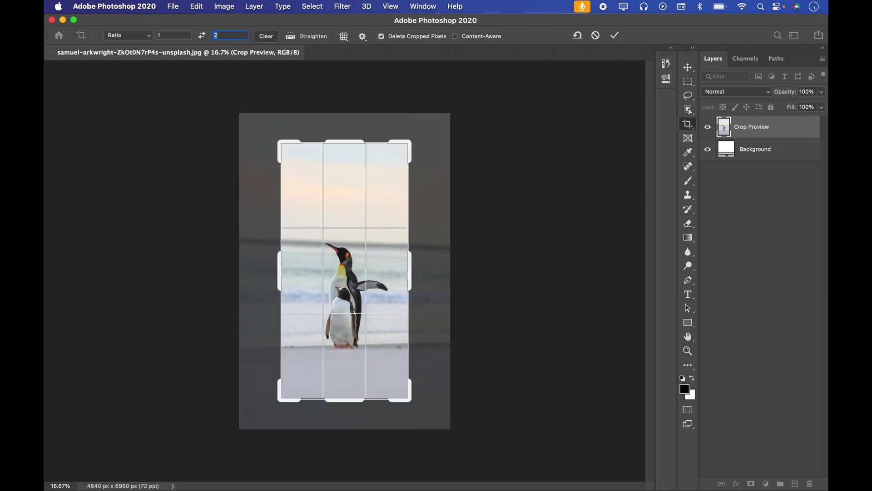
left_click_drag(279, 271, 274, 271)
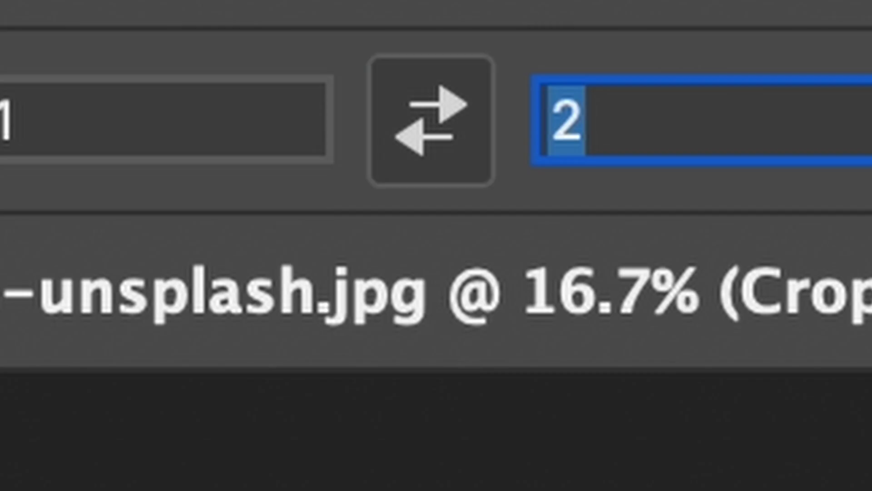
Swap the crop ratio's width and height to get a 2:1 landscape frame.
left_click(202, 36)
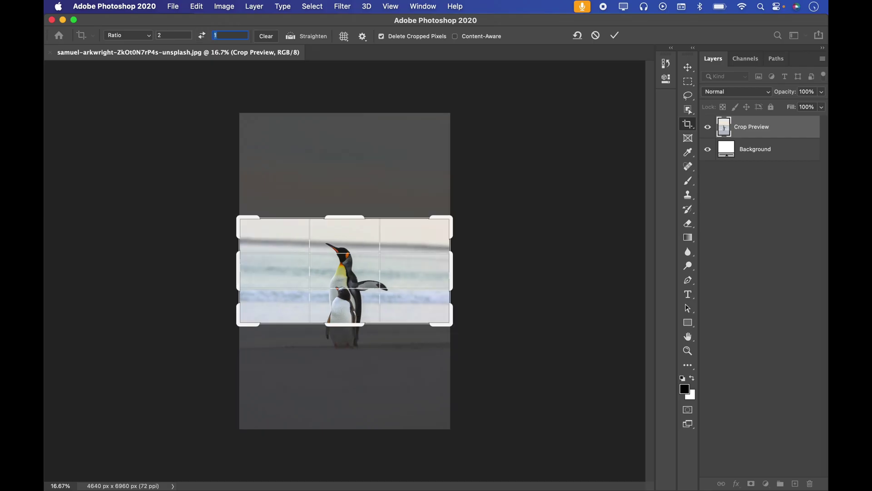
Swap the crop ratio back to 1:2, shrink the tall frame, and reposition the photo inside it.
left_click(202, 36)
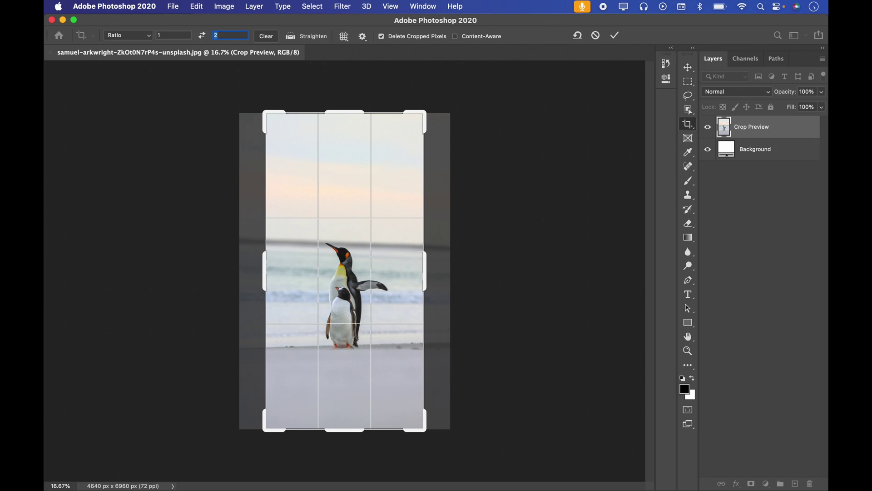
left_click_drag(423, 112, 409, 142)
left_click_drag(359, 207, 345, 219)
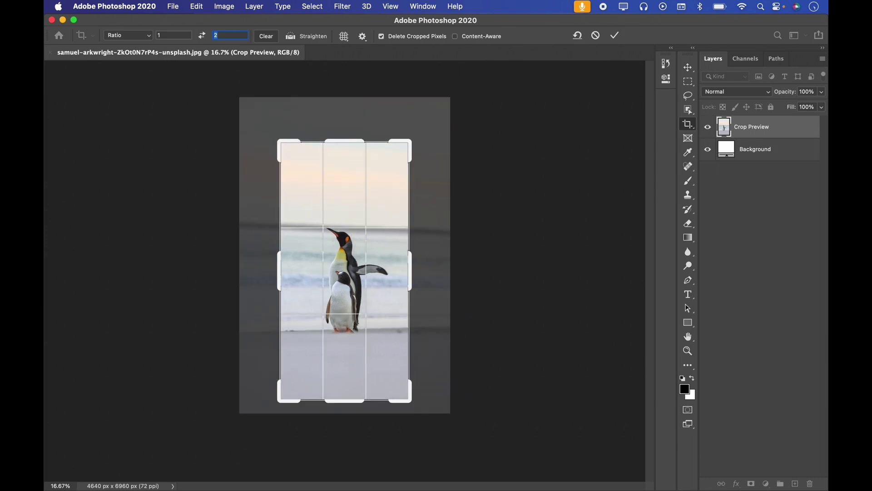
Clear the crop ratio values and widen the frame freely on both sides of the penguins.
left_click(266, 36)
left_click_drag(412, 259, 421, 259)
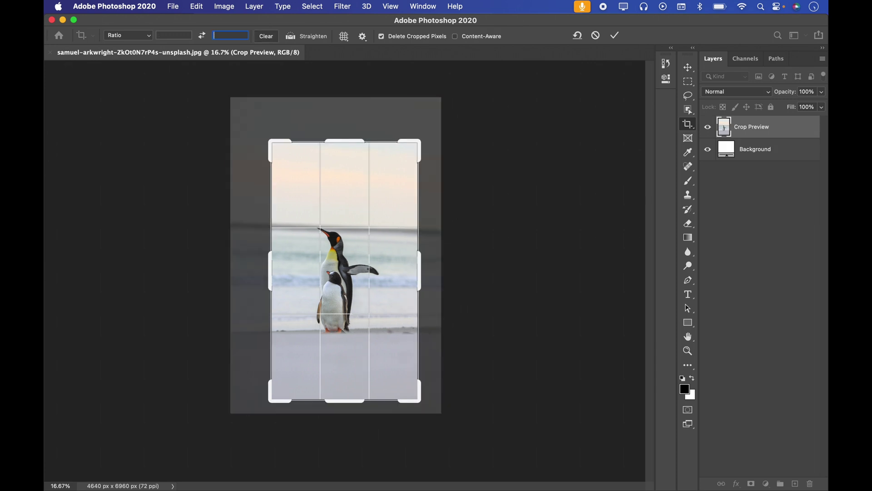
left_click_drag(281, 265, 257, 271)
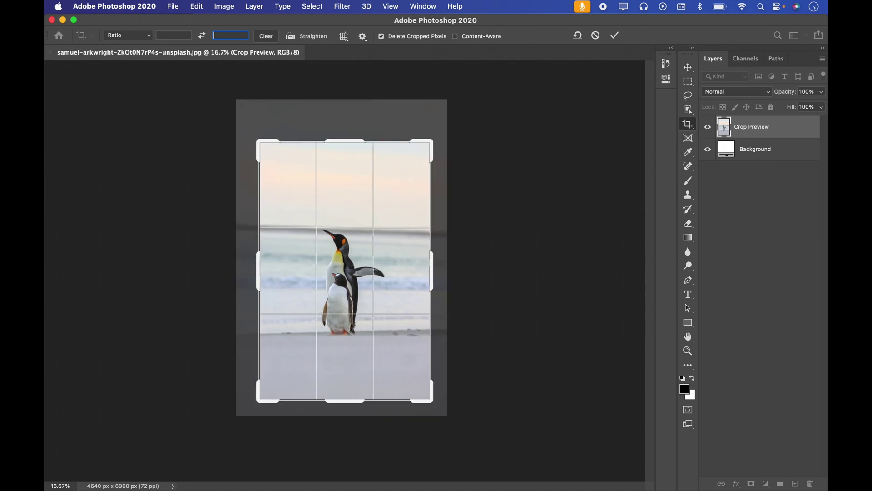
Choose the W x H x Resolution crop preset without values and adjust the frame edges freely around the penguins.
left_click(128, 35)
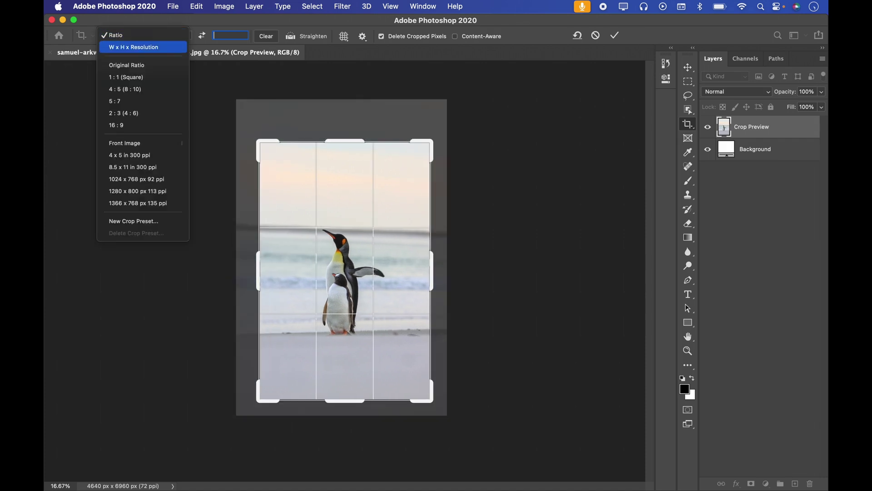
left_click(133, 46)
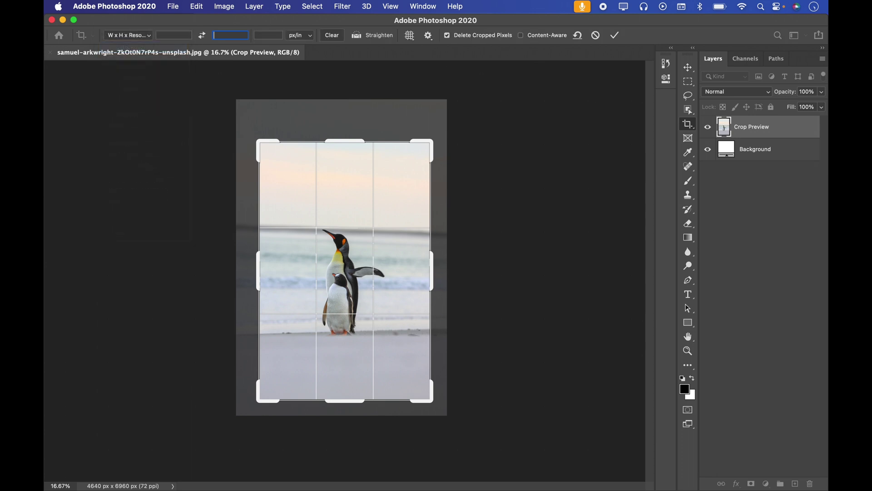
left_click(129, 35)
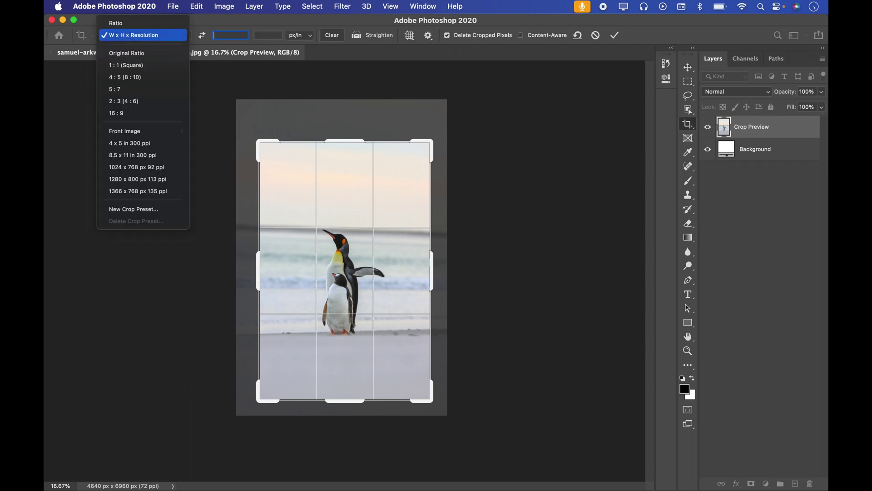
left_click(128, 35)
left_click_drag(344, 141, 344, 148)
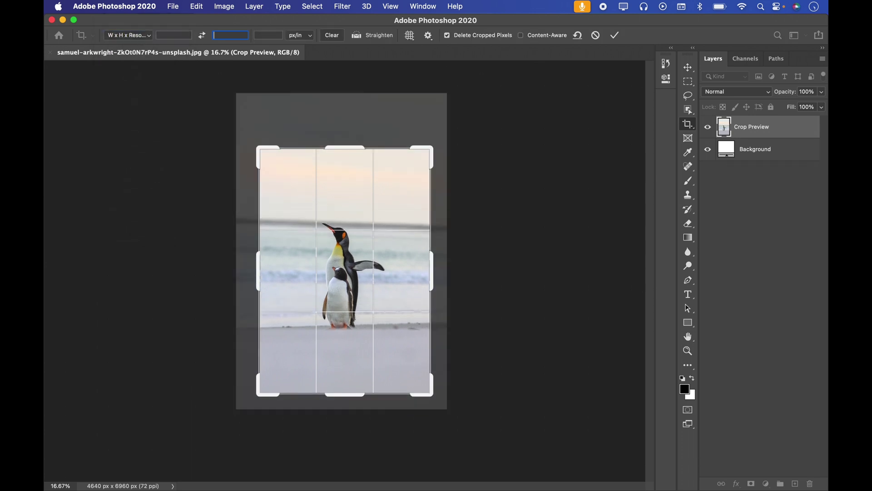
left_click_drag(259, 270, 253, 270)
left_click_drag(438, 271, 440, 271)
left_click_drag(345, 394, 344, 395)
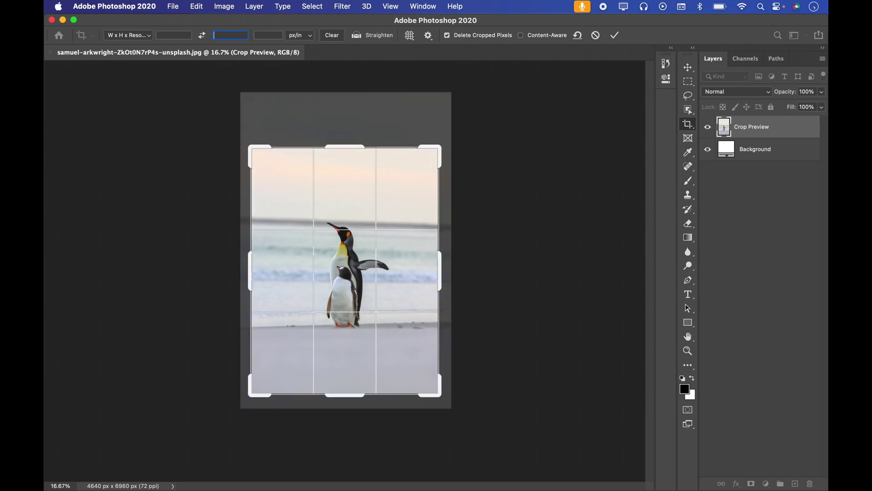
Switch the crop preset to Ratio and back to W x H x Resolution, and cancel the pending crop.
left_click(300, 35)
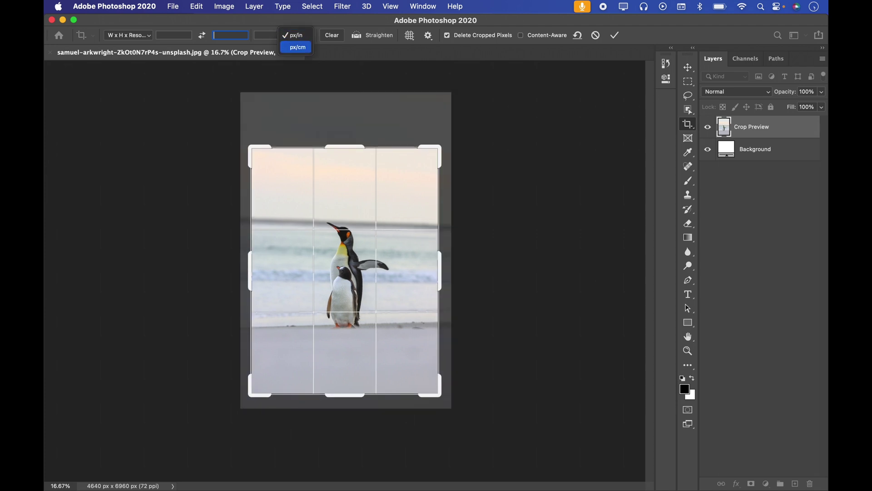
key("Escape")
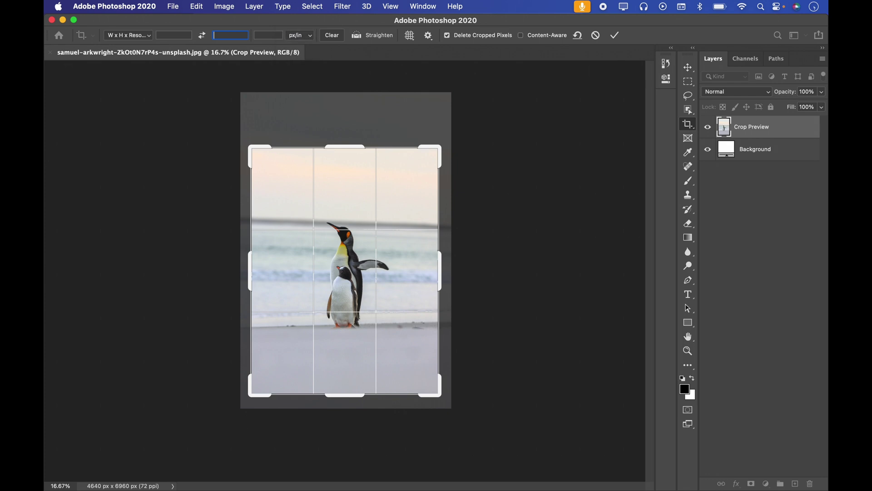
left_click(128, 35)
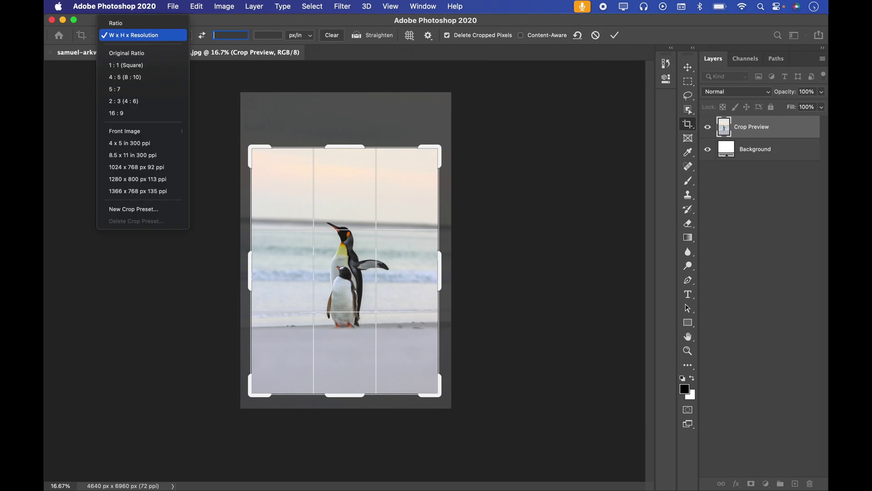
left_click(113, 24)
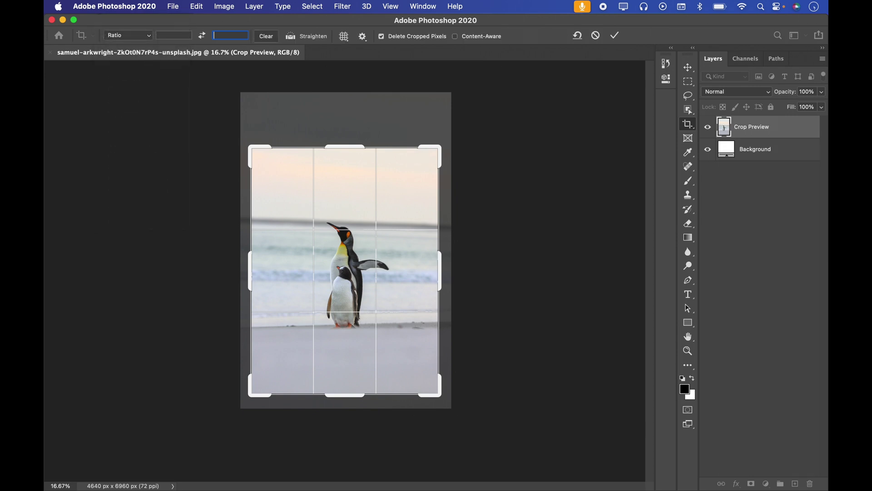
left_click_drag(345, 191, 345, 200)
left_click(127, 35)
left_click(136, 45)
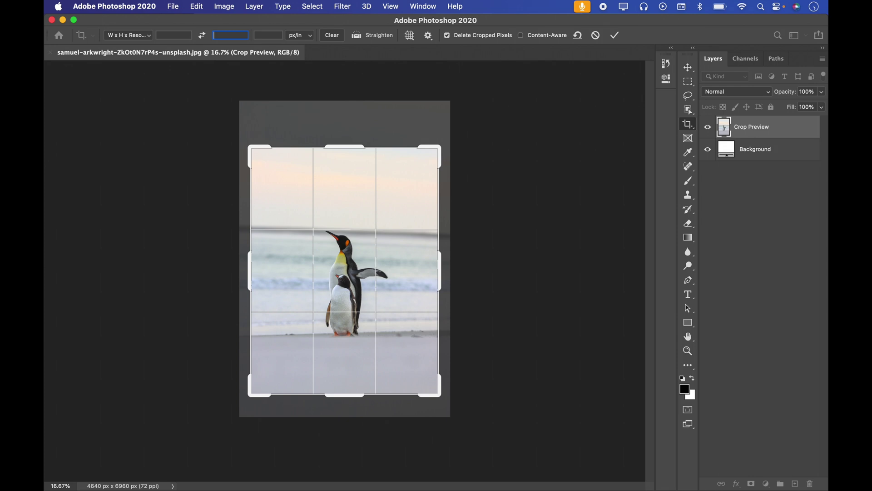
left_click(596, 35)
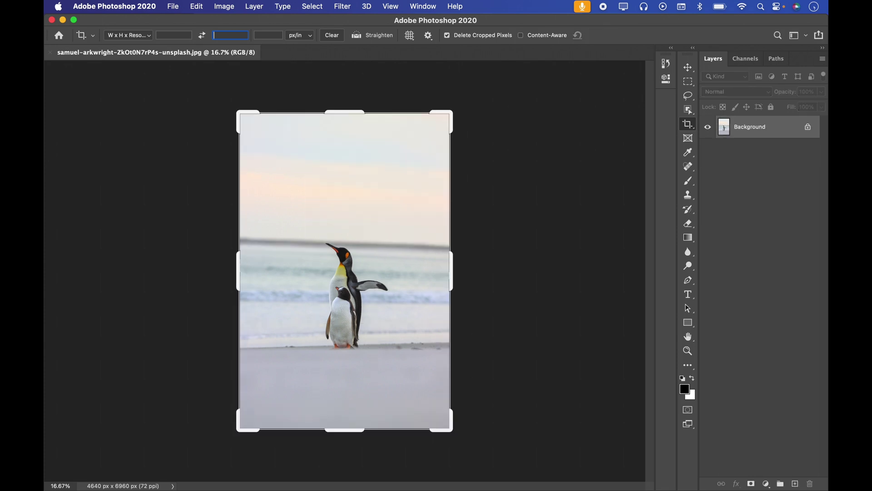
Examine the photo's dimensions in inches and in pixels in the Image Size dialog, and close it without resizing.
left_click(224, 6)
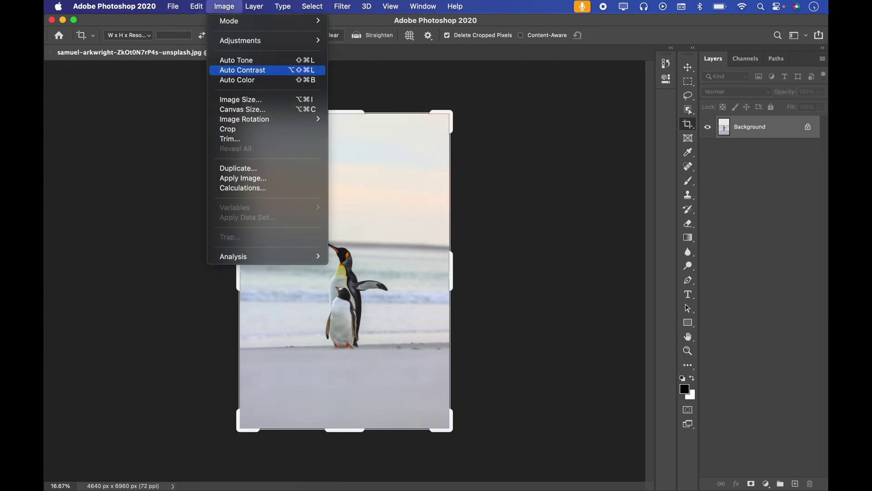
left_click(240, 99)
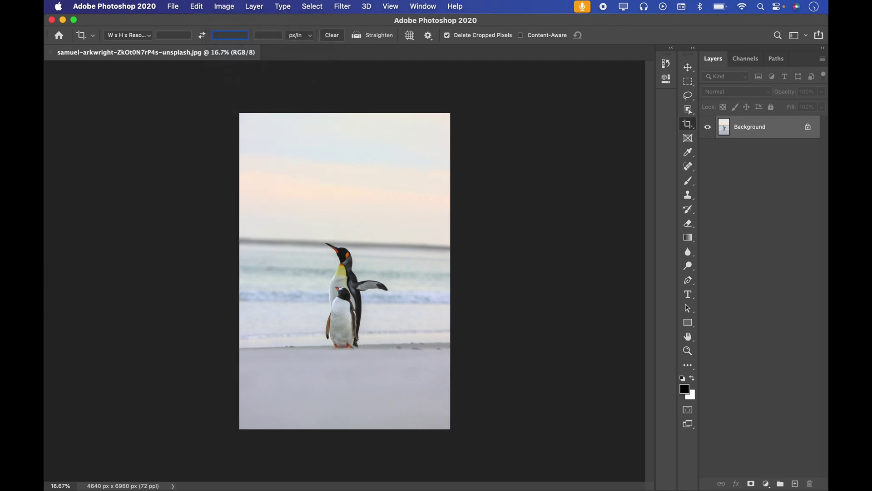
left_click_drag(545, 160, 436, 115)
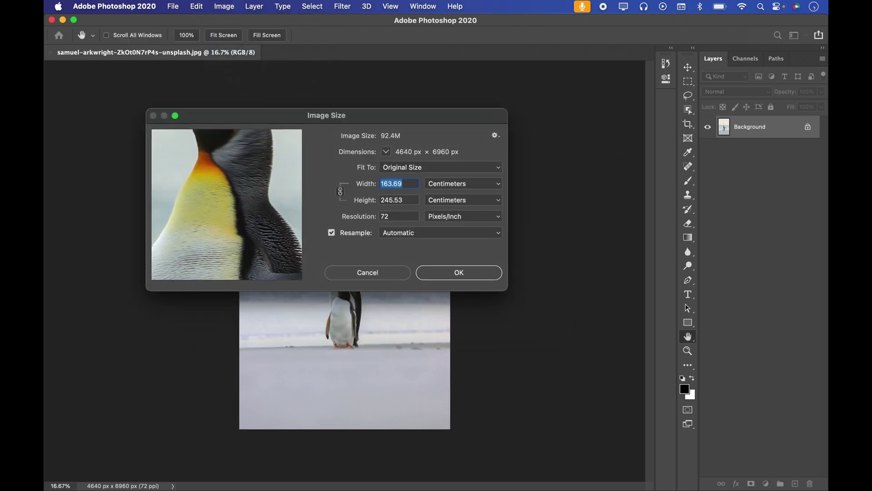
left_click(463, 183)
left_click(454, 170)
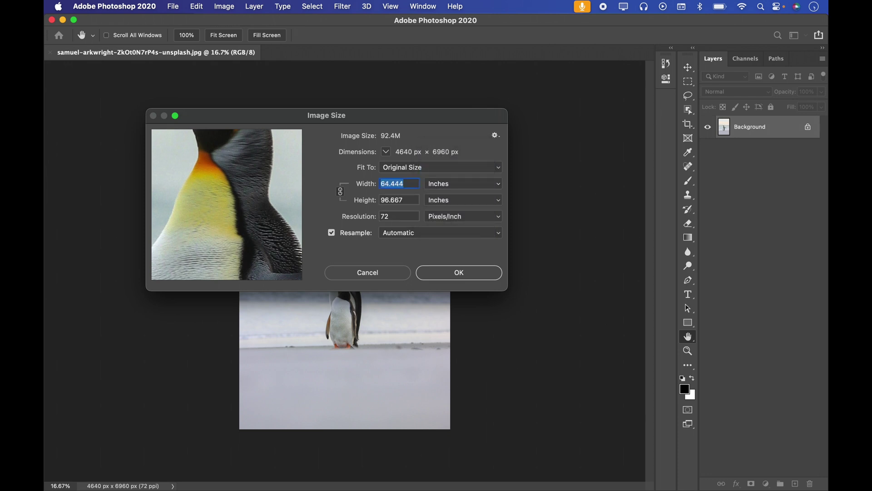
left_click(405, 183)
left_click(463, 183)
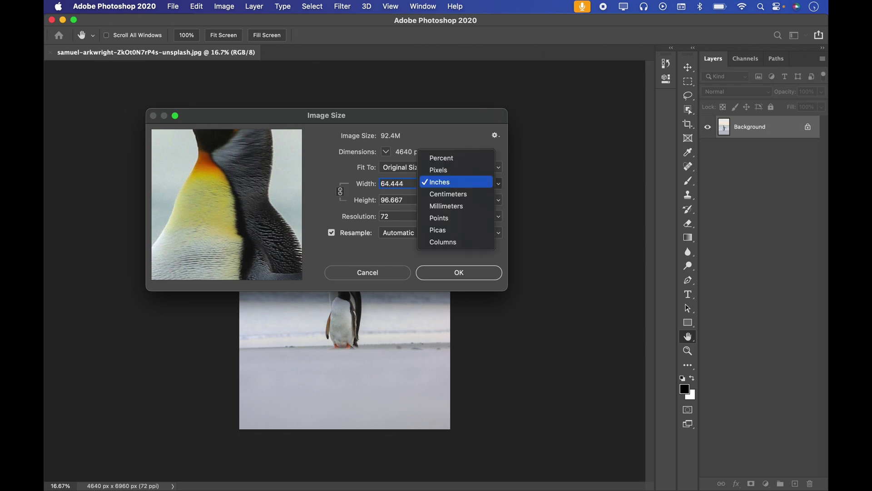
left_click(454, 170)
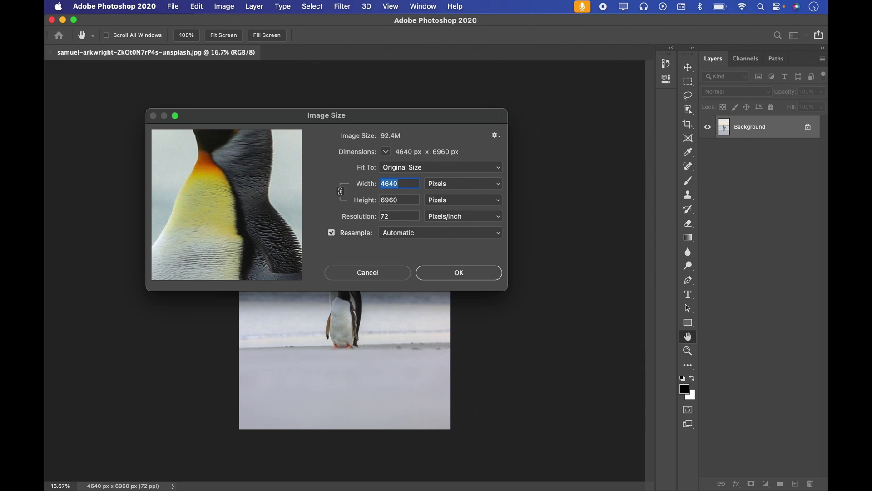
left_click(400, 183)
key("Escape")
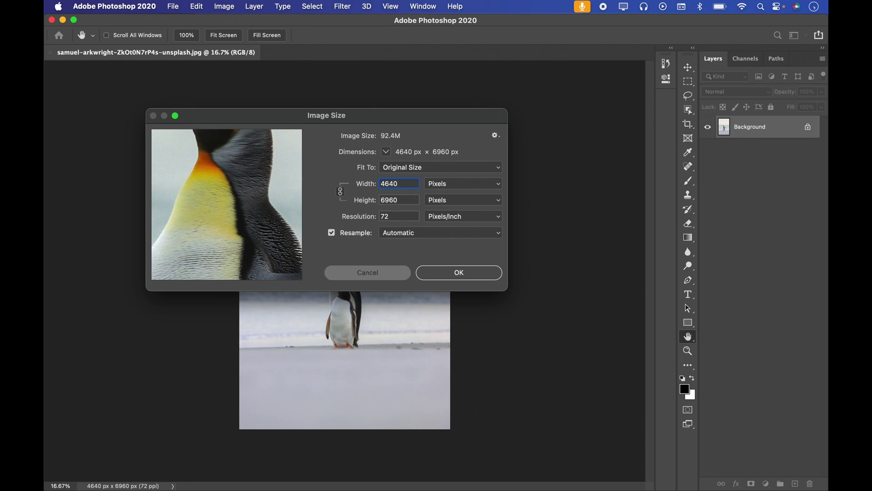
Set the crop size to 1000 px wide by 1000 px high and apply the crop.
key("c")
left_click(129, 35)
left_click(131, 35)
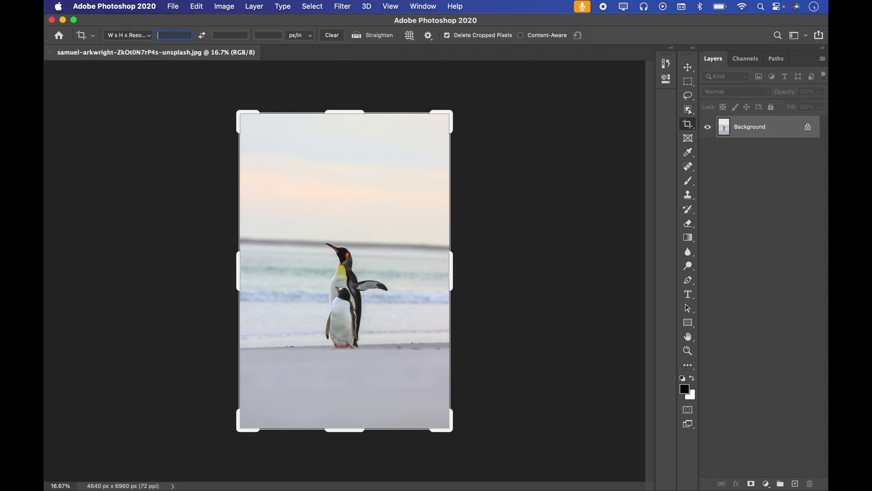
type("1000")
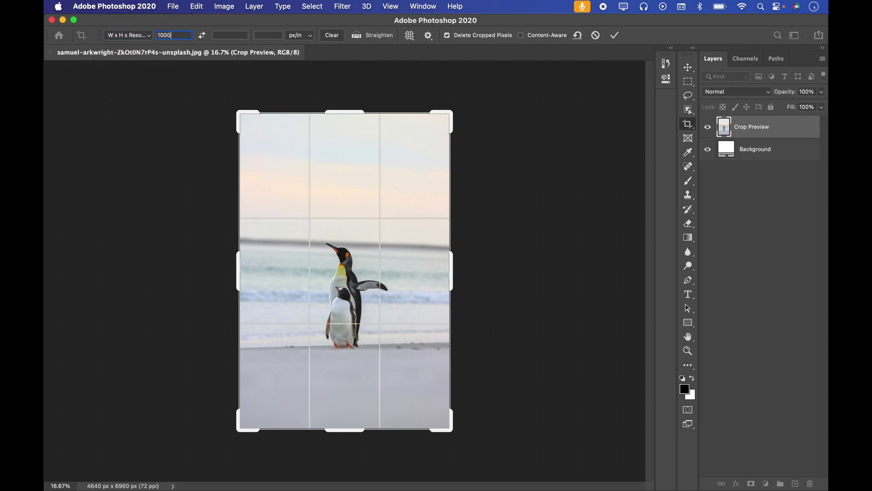
key("Tab")
type("100")
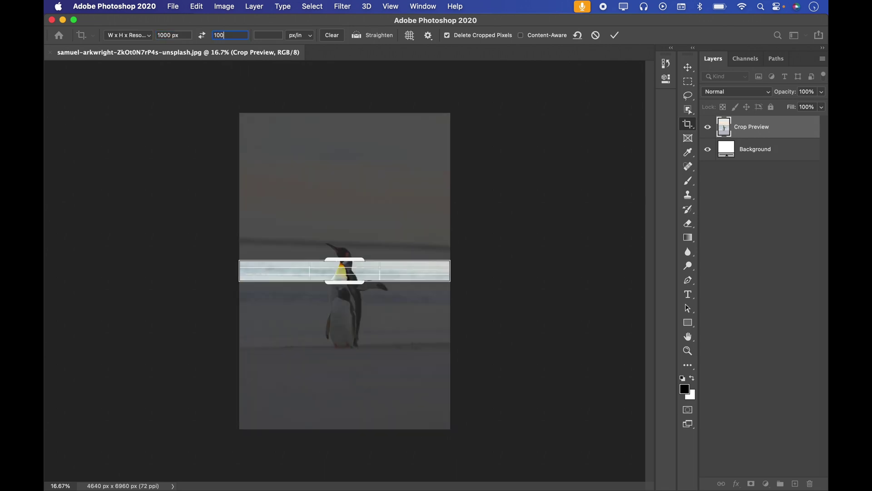
type("0")
key("Return")
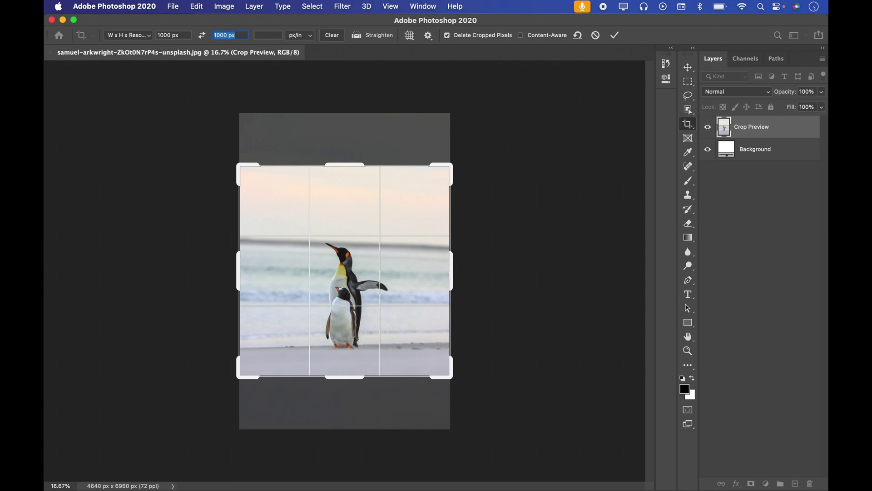
key("Return")
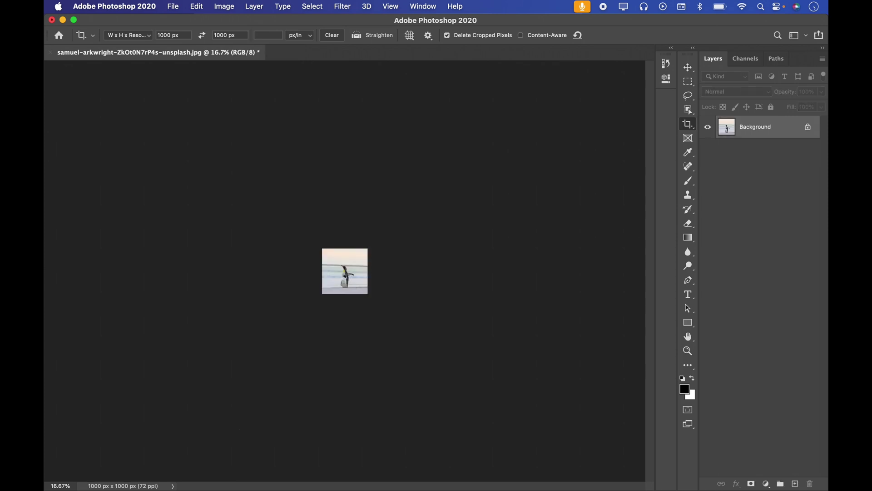
Check the cropped photo's width and height in pixels in the Image Size dialog.
key("super+space")
left_click_drag(345, 271, 397, 271)
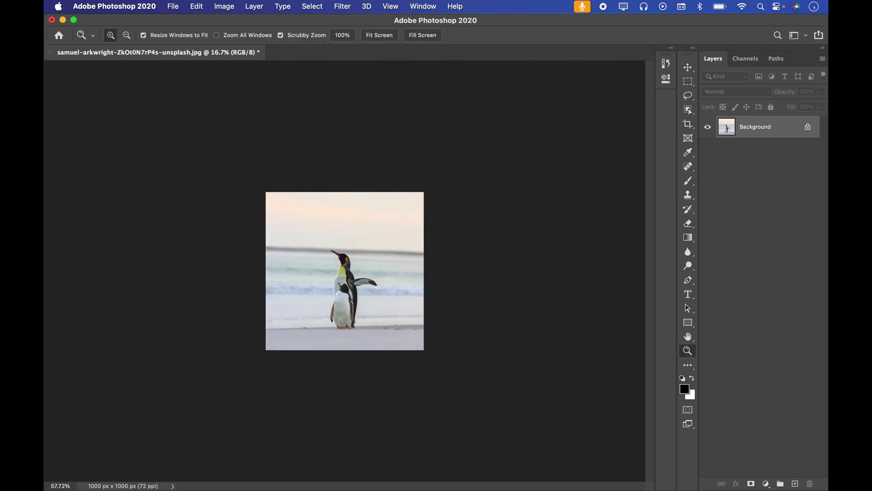
left_click(196, 6)
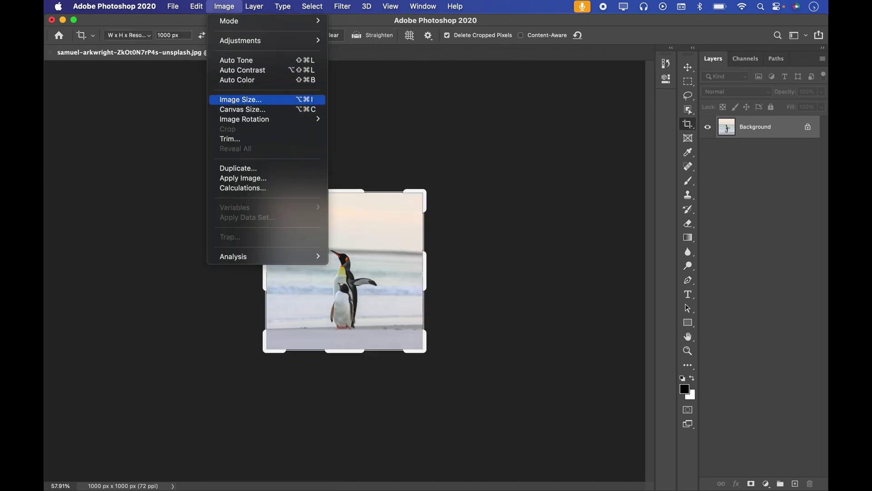
left_click(236, 95)
left_click(462, 184)
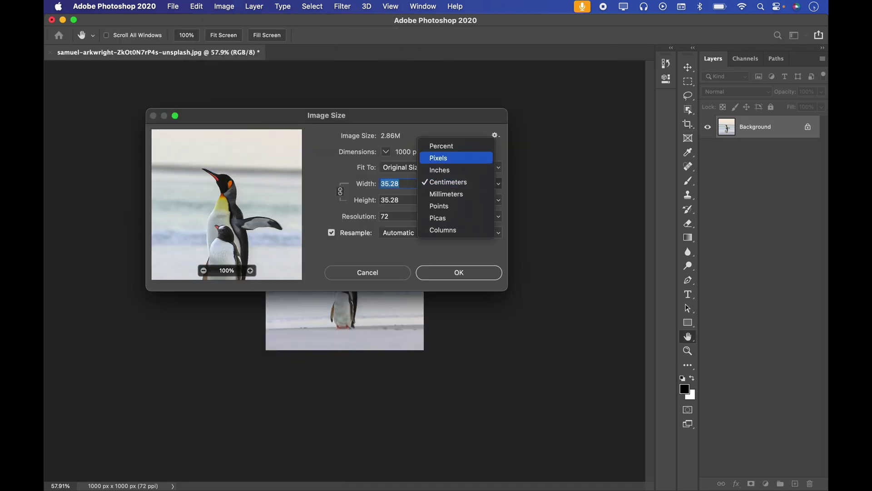
key("Return")
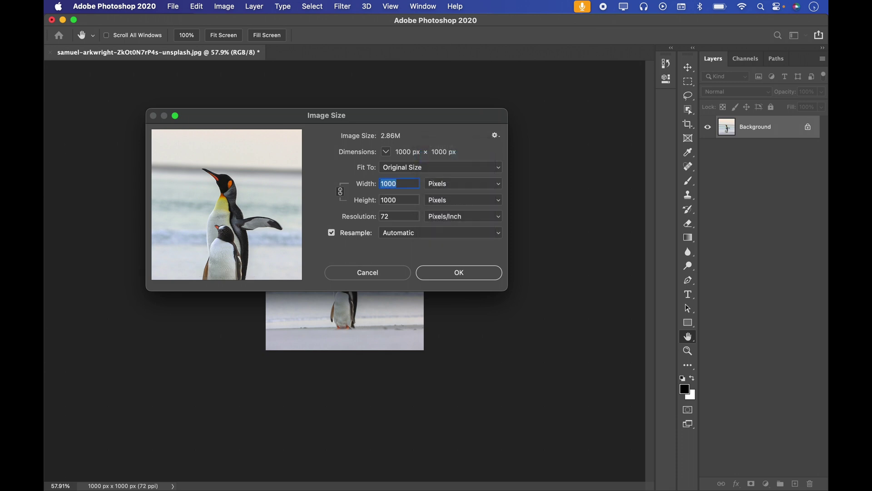
key("Return")
key("c")
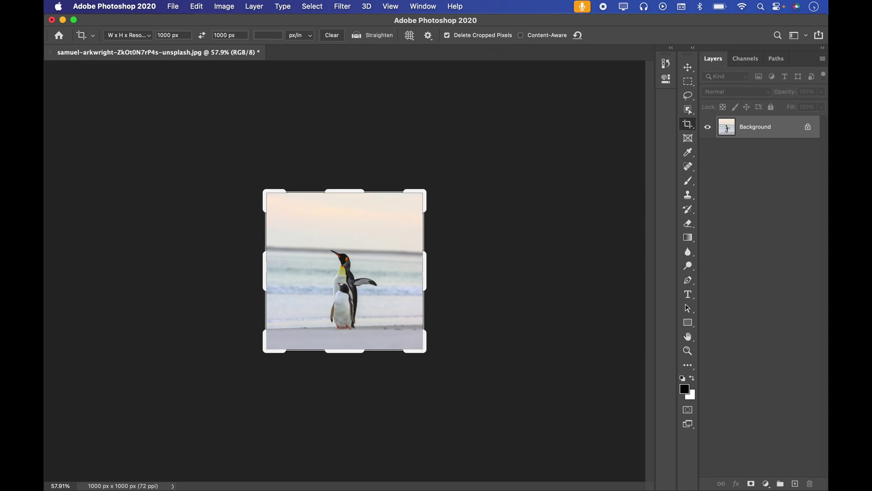
Undo the 1000 x 1000 px crop and fit the whole photo in view.
key("super+z")
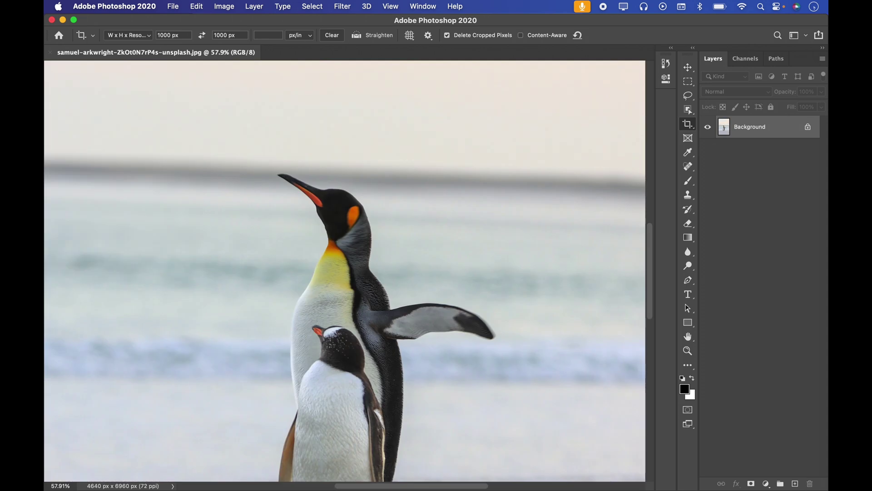
key("v")
key("super+0")
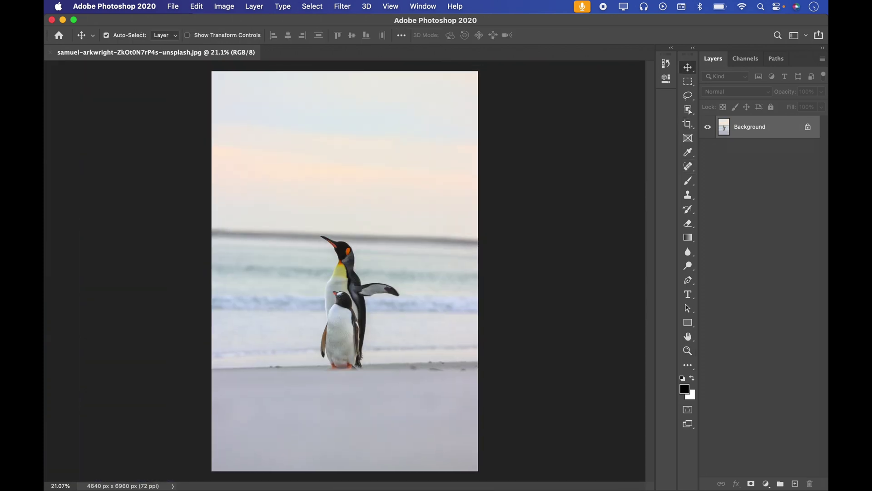
Activate the Crop tool, clear its W x H x Resolution values with px/in as the resolution unit, and cancel the crop.
key("c")
left_click(128, 35)
left_click(128, 35)
left_click(128, 35)
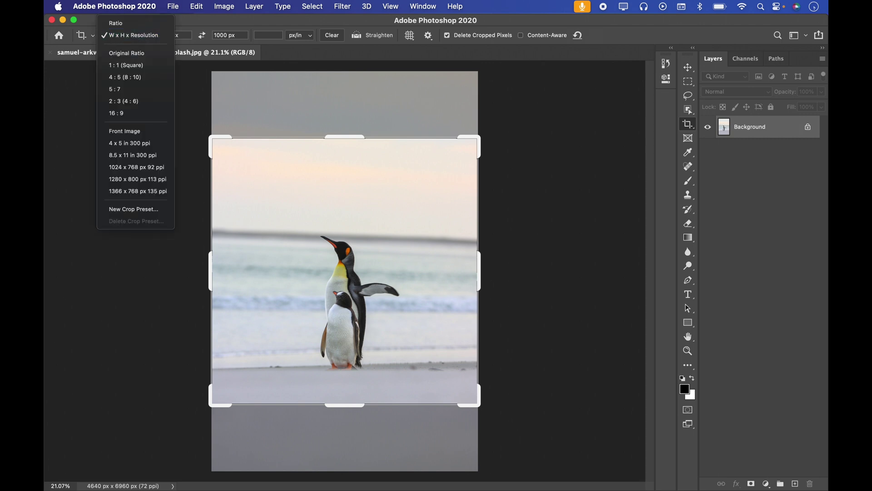
left_click(133, 35)
left_click(301, 35)
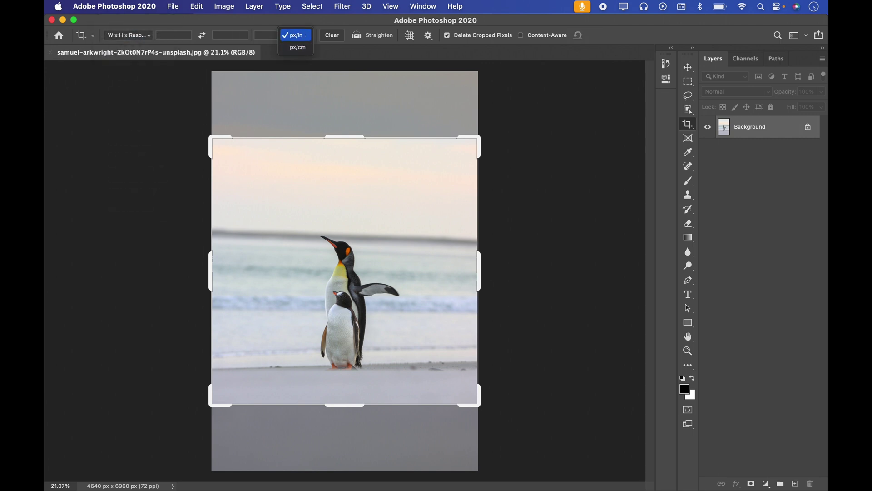
left_click(296, 35)
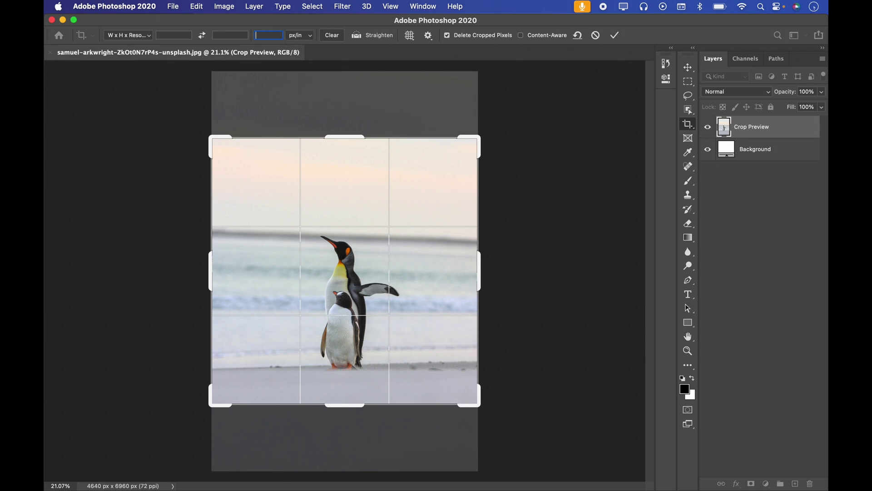
left_click(595, 35)
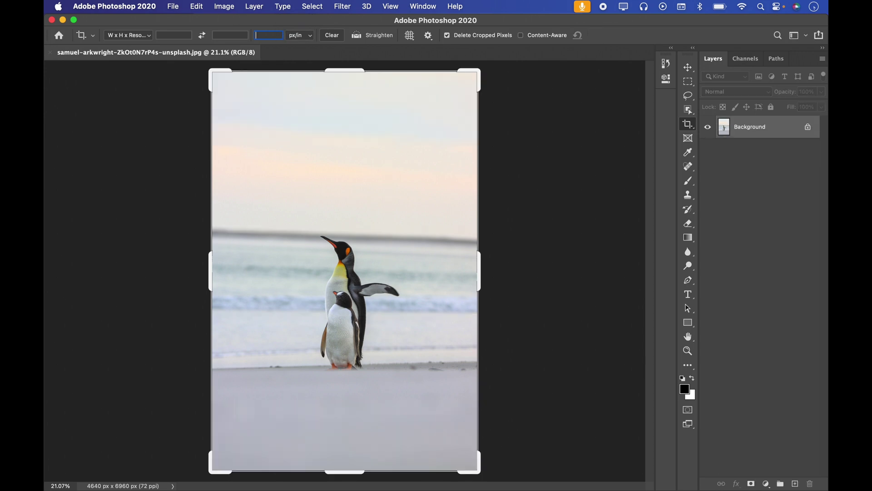
Try the Original Ratio crop preset on the whole photo and cancel the crop.
left_click(128, 35)
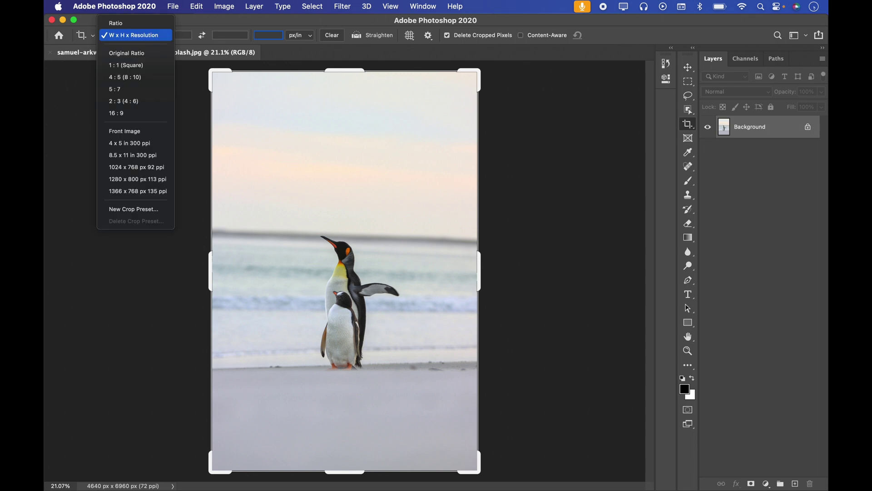
left_click(128, 23)
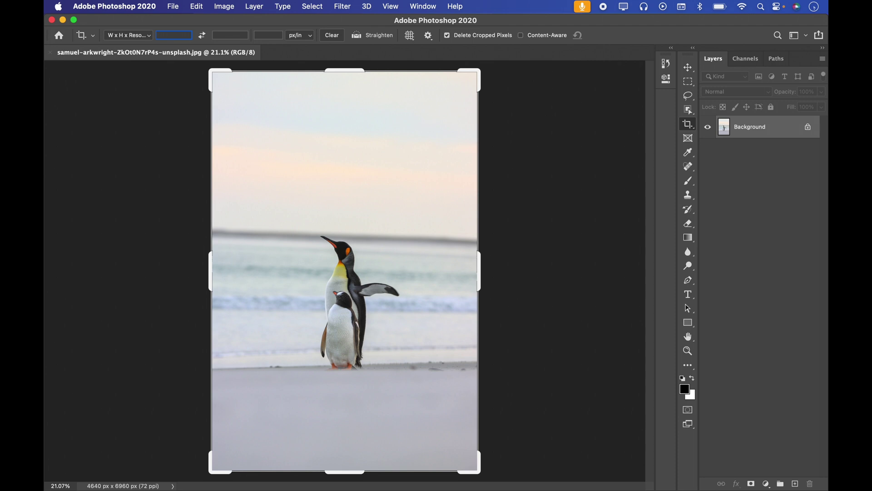
left_click(230, 35)
left_click(128, 35)
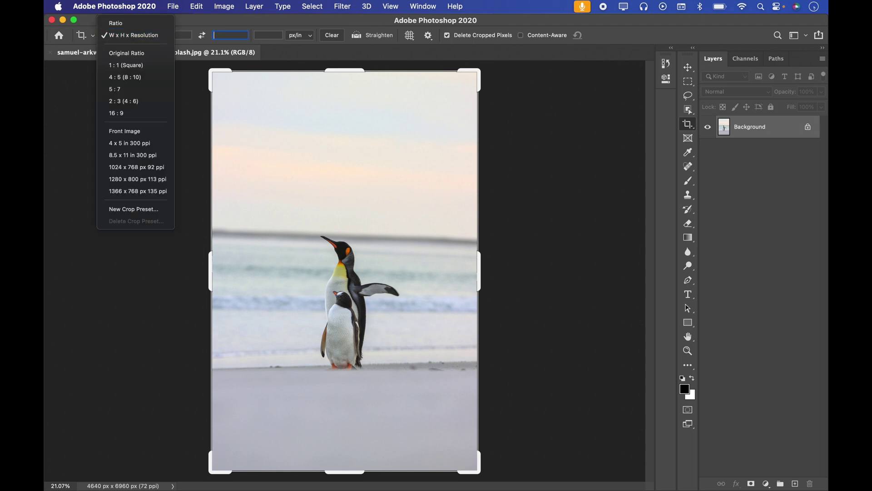
left_click(126, 53)
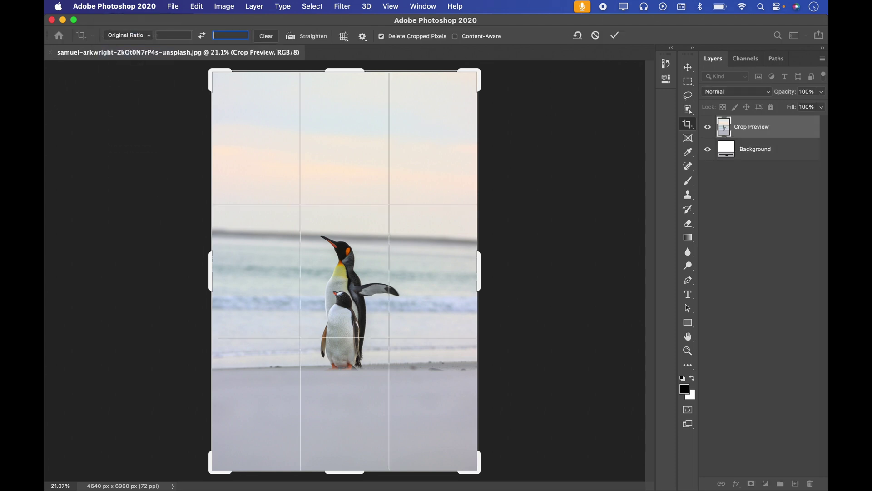
left_click(128, 35)
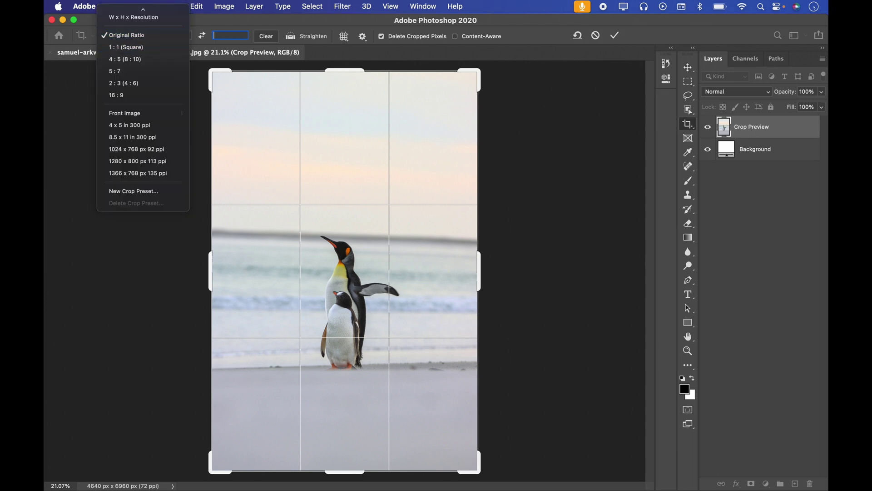
left_click(596, 35)
type("1")
left_click(332, 212)
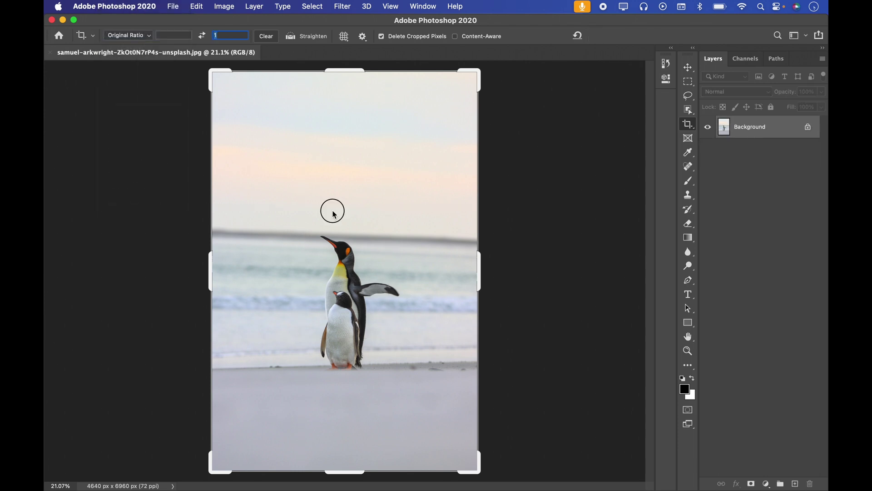
left_click(459, 211)
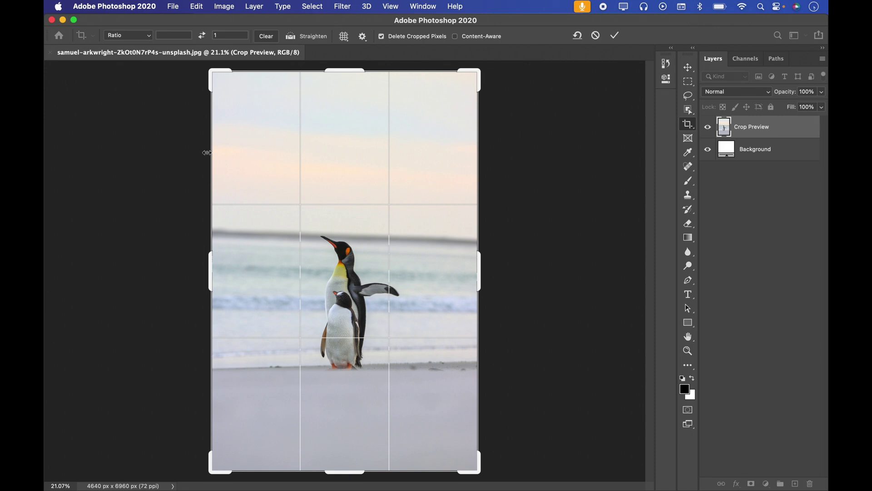
Constrain the crop to Original Ratio and shrink the frame closely around the two penguins.
left_click(149, 35)
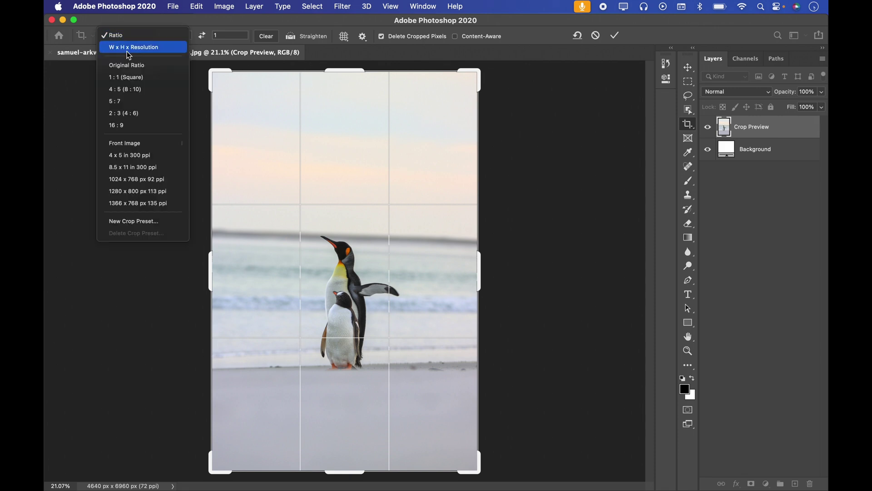
left_click(129, 65)
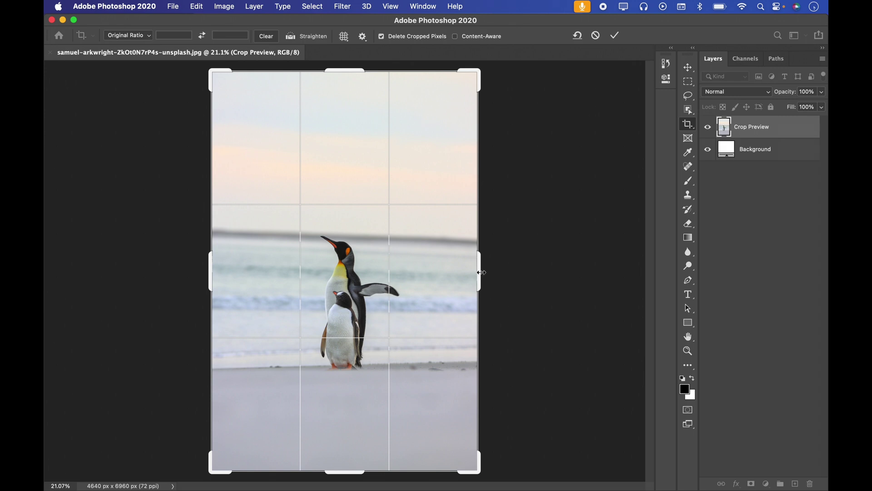
left_click_drag(478, 271, 447, 275)
left_click_drag(230, 263, 267, 274)
key("super+z")
left_click_drag(332, 276, 328, 276)
left_click_drag(337, 154, 341, 179)
left_click_drag(354, 370, 349, 391)
left_click_drag(341, 285, 354, 263)
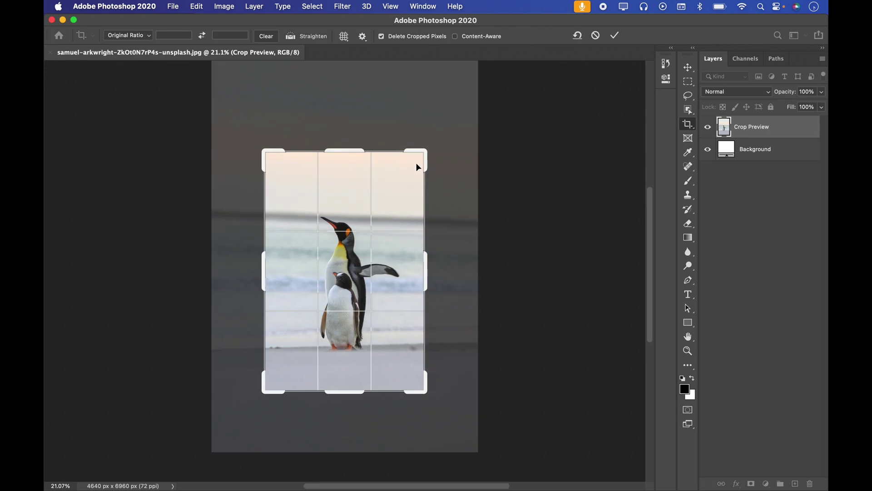
Enlarge the Original Ratio crop frame around the penguins from its corners and edges, and cancel the crop.
left_click_drag(423, 154, 435, 119)
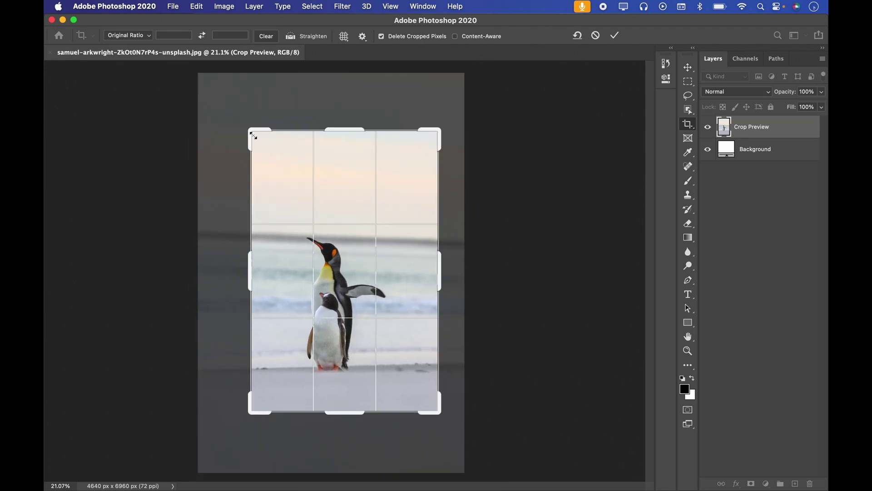
mouse_move(251, 130)
left_mouse_down()
mouse_move(240, 116)
mouse_move(249, 129)
left_mouse_up()
mouse_move(242, 279)
left_mouse_down()
mouse_move(250, 270)
mouse_move(241, 271)
left_mouse_up()
key("super+z")
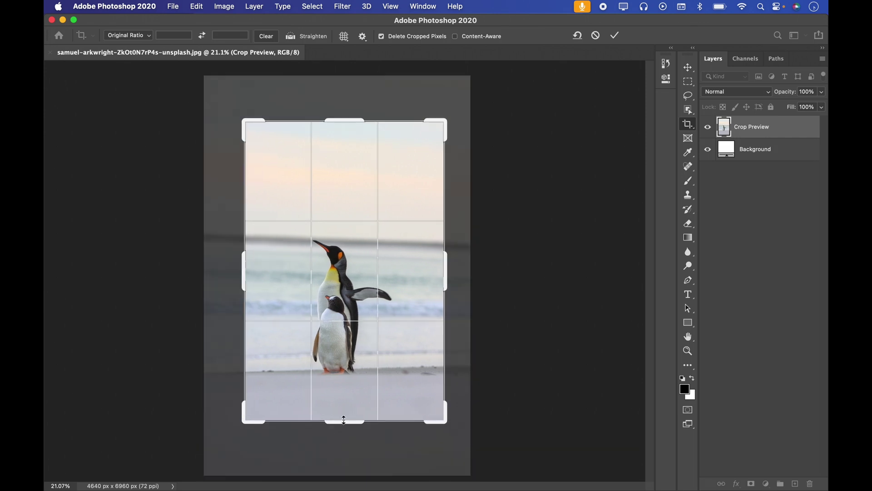
left_click_drag(344, 424, 345, 426)
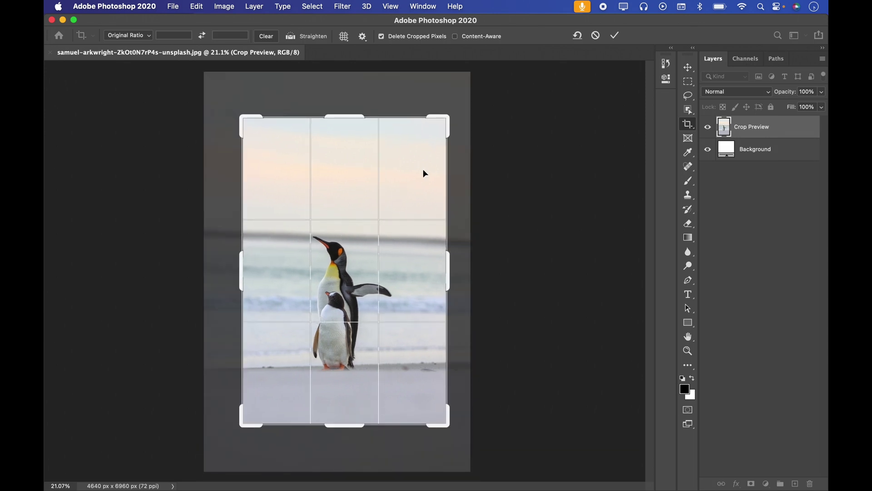
left_click(596, 35)
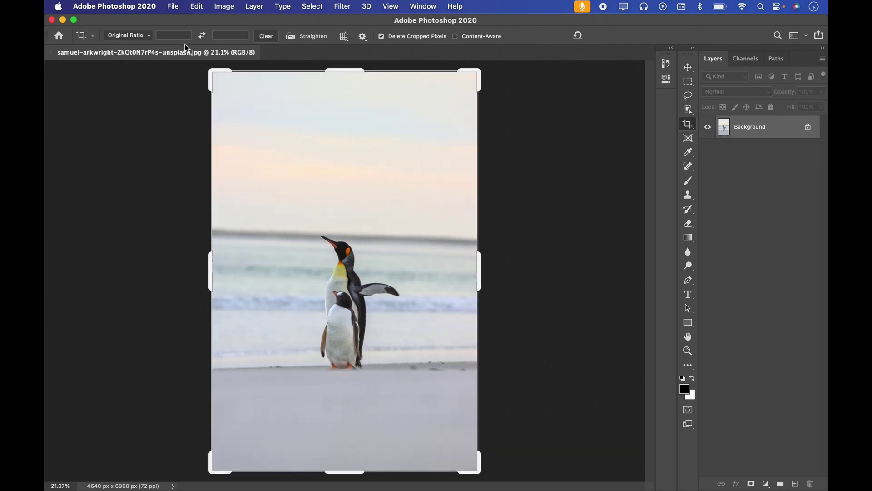
Choose the 1 : 1 (Square) crop ratio, resize the frame to about 3908 x 3908 px and center the penguins in it.
left_click(147, 37)
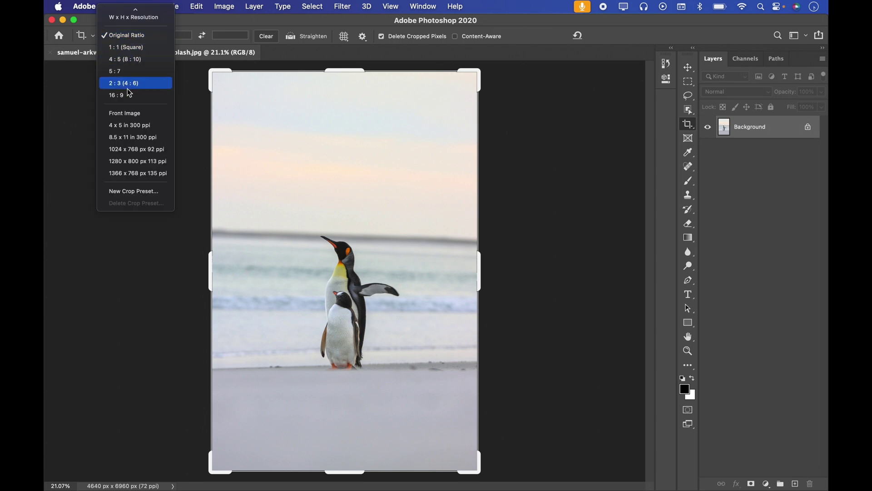
left_click(131, 47)
left_click_drag(213, 139, 234, 159)
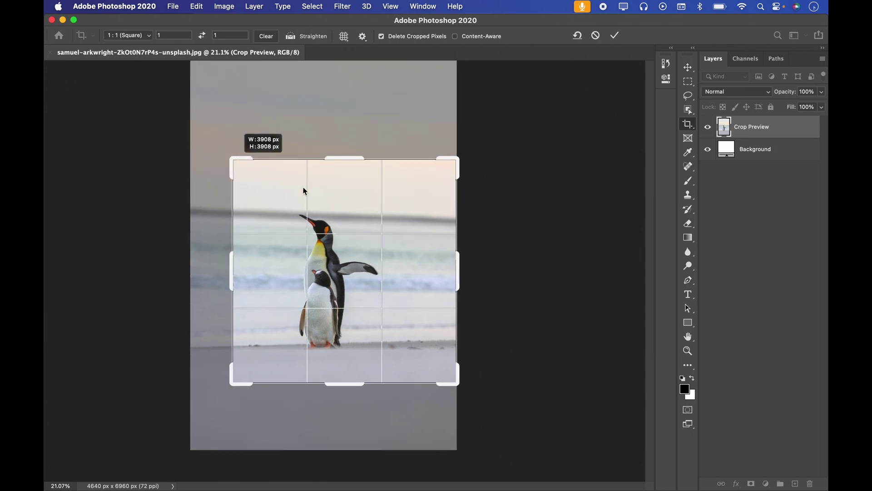
left_click_drag(329, 226, 350, 248)
Switch the crop to the 4 : 5 (8 : 10) ratio, frame the penguins at about 4010 x 5012 px and apply the crop.
left_click(136, 35)
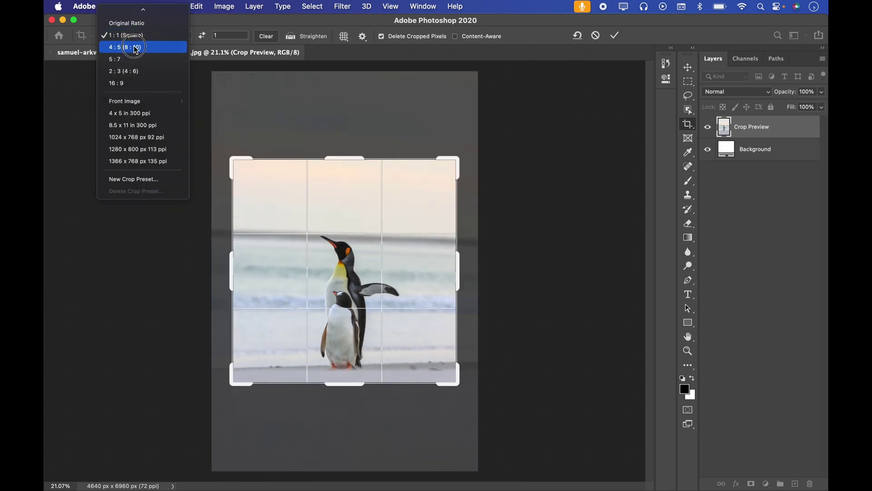
left_click(146, 48)
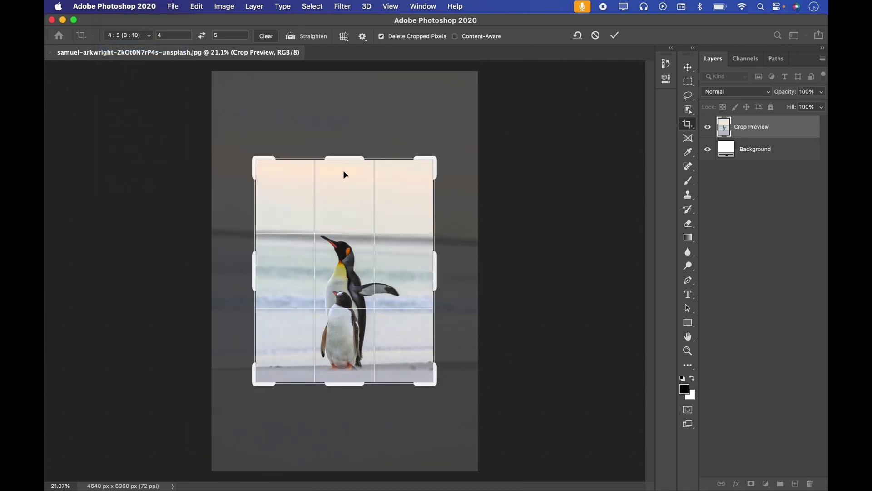
left_click_drag(344, 157, 343, 128)
left_click_drag(345, 408, 345, 428)
left_click_drag(346, 113, 345, 138)
left_click_drag(345, 272, 345, 281)
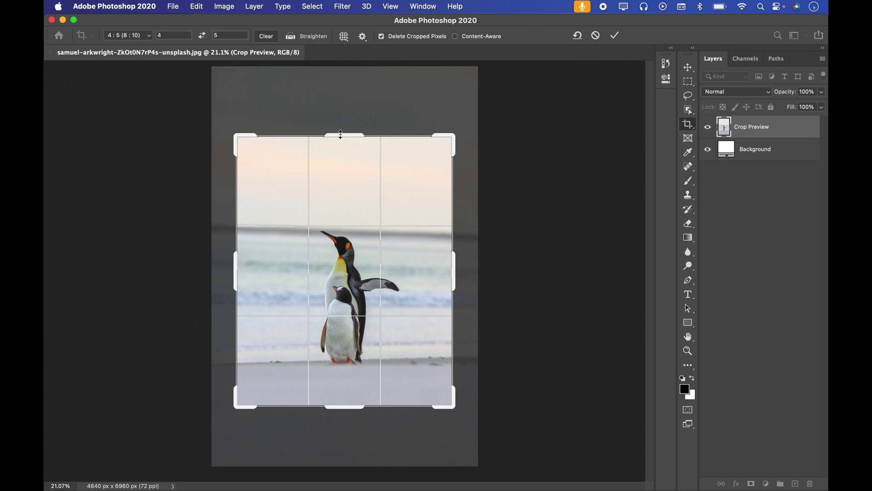
mouse_move(343, 136)
left_mouse_down()
mouse_move(341, 121)
mouse_move(335, 131)
left_mouse_up()
left_click_drag(349, 283, 346, 252)
left_click(614, 35)
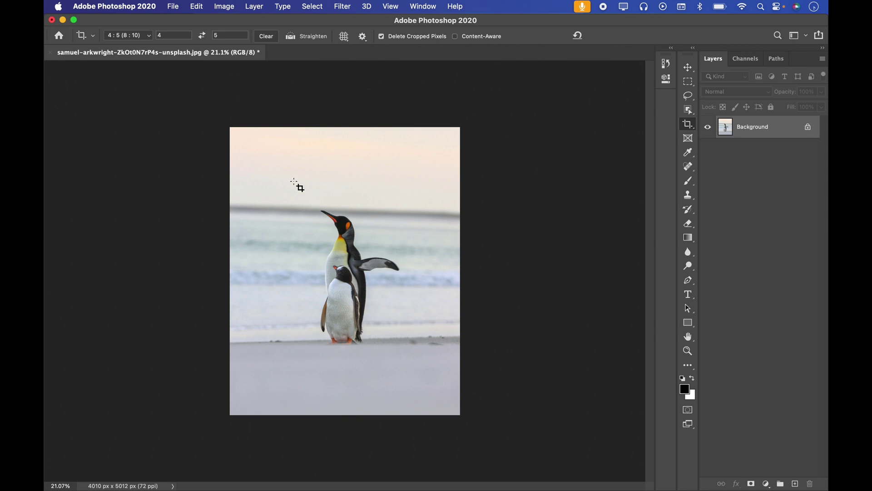
Undo the 4 : 5 crop and preview the 5 : 7, 2 : 3 (4 : 6) and 16 : 9 crop ratios.
key("super+z")
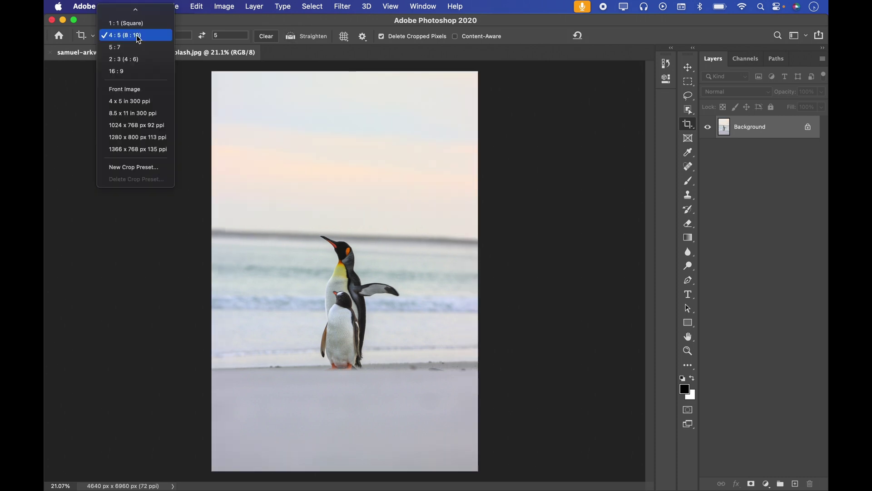
left_click(129, 36)
left_click(121, 47)
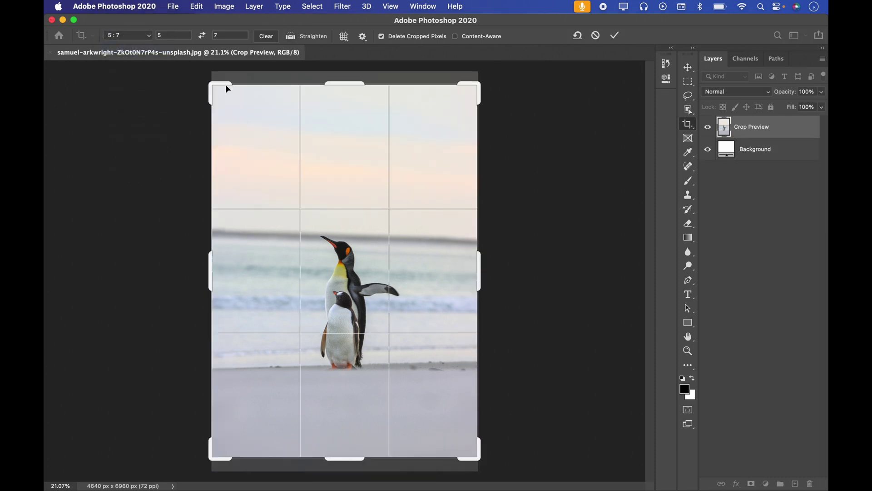
left_click(129, 37)
left_click(122, 47)
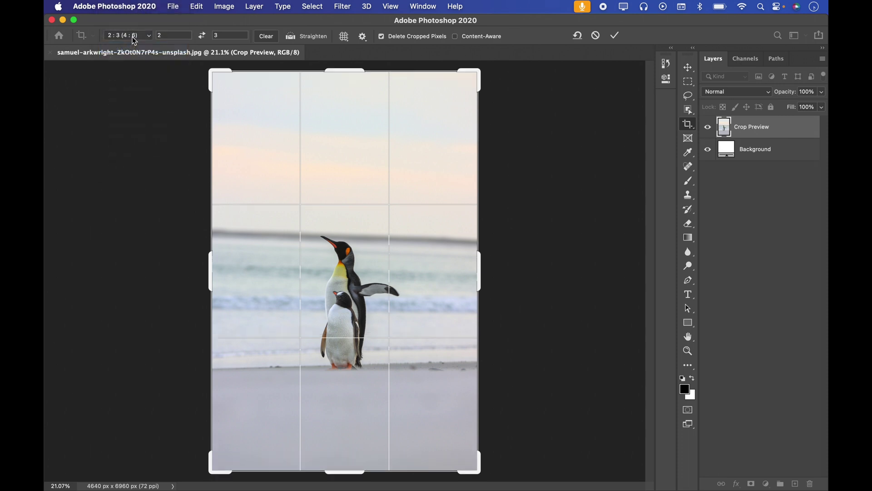
left_click(130, 36)
left_click(131, 50)
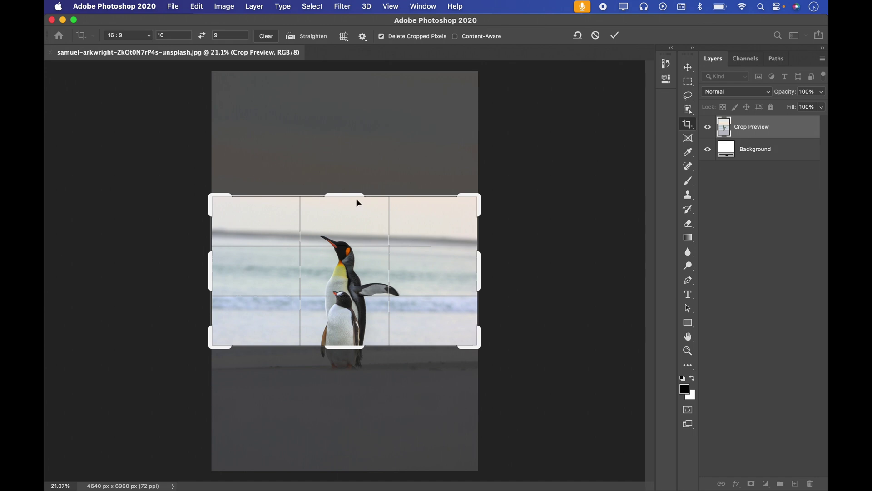
Crop the photo with the 4 x 5 in 300 ppi preset.
left_click(129, 36)
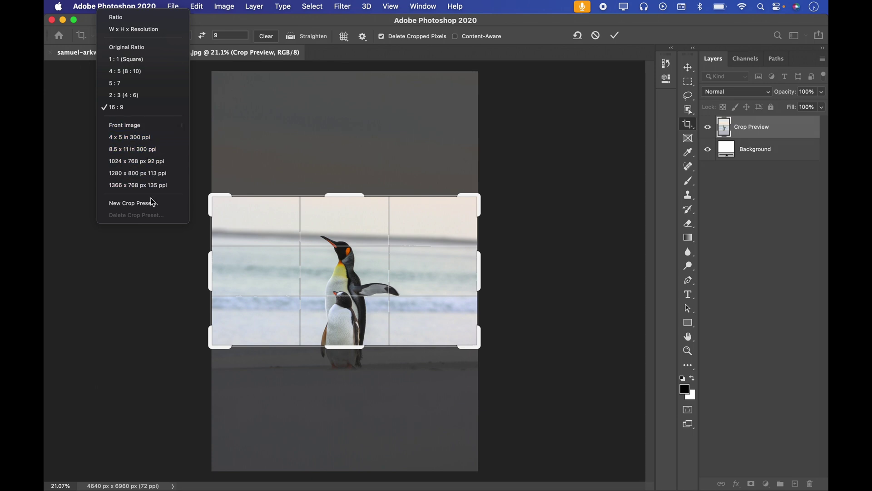
left_click(137, 138)
left_click(313, 184)
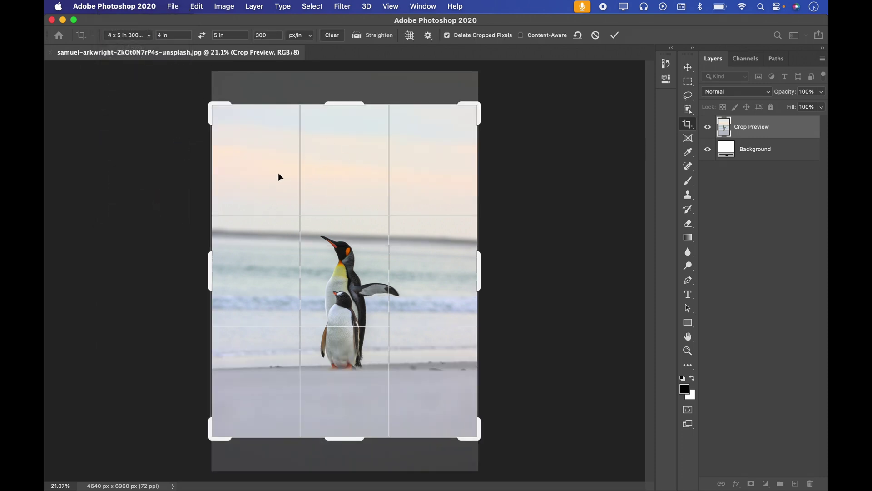
left_click(614, 35)
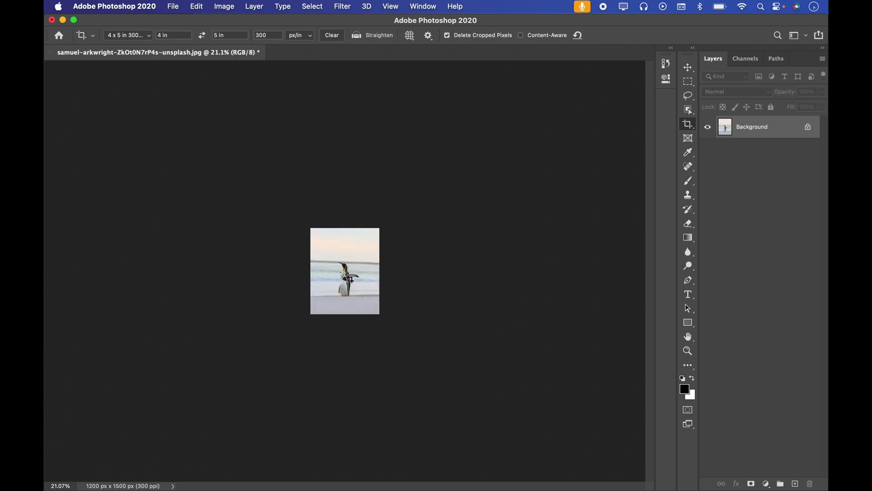
Check the cropped photo's width and height in pixels and its resolution in the Image Size dialog, without resizing.
left_click(223, 6)
left_click(236, 97)
left_click(450, 187)
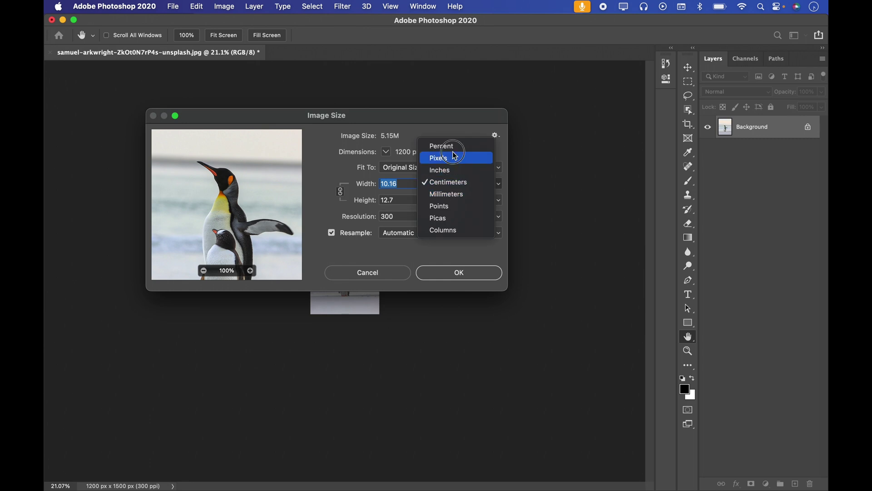
left_click(463, 157)
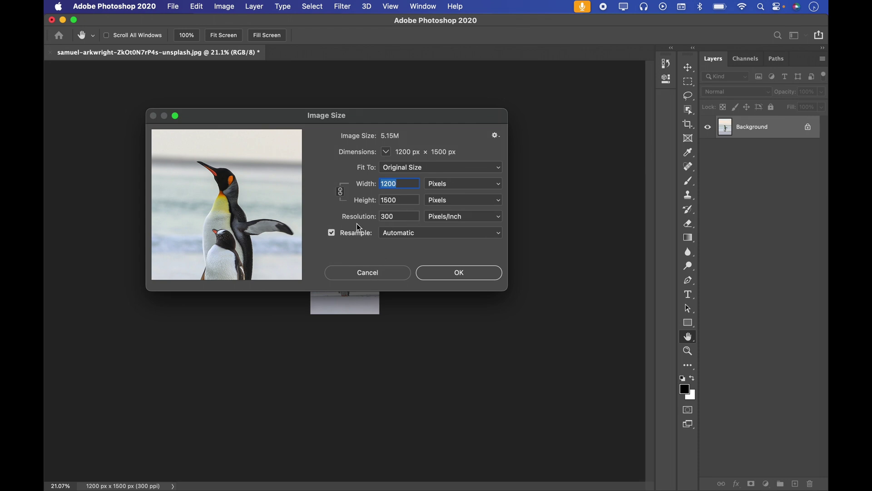
left_click(368, 272)
Undo the 4 x 5 in crop and check the original photo's width and height in pixels in the Image Size dialog, without resizing.
key("c")
key("super+z")
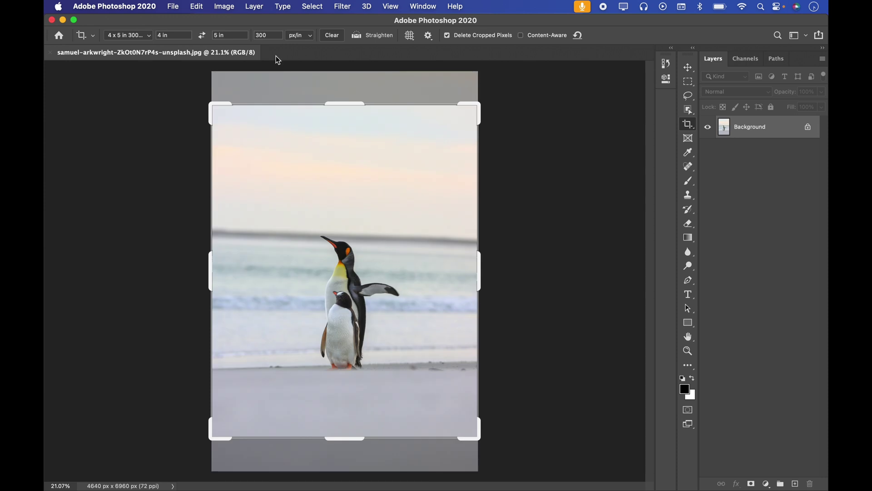
left_click(224, 7)
left_click(247, 97)
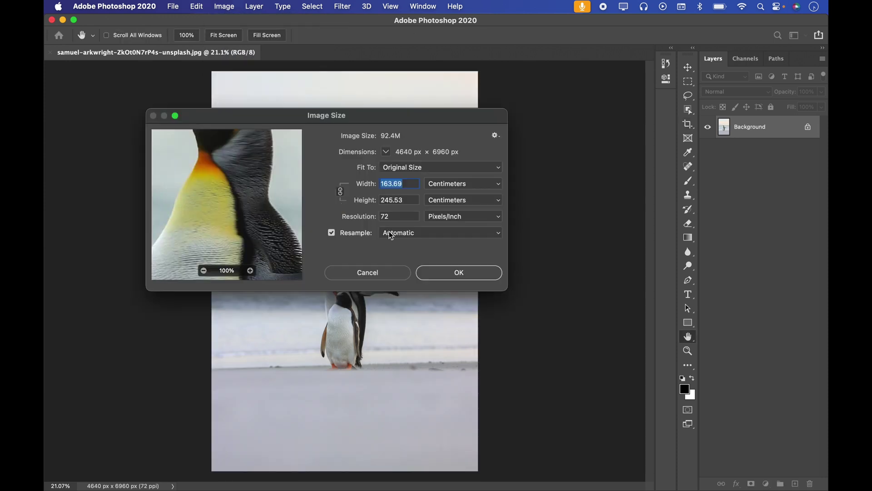
left_click(442, 183)
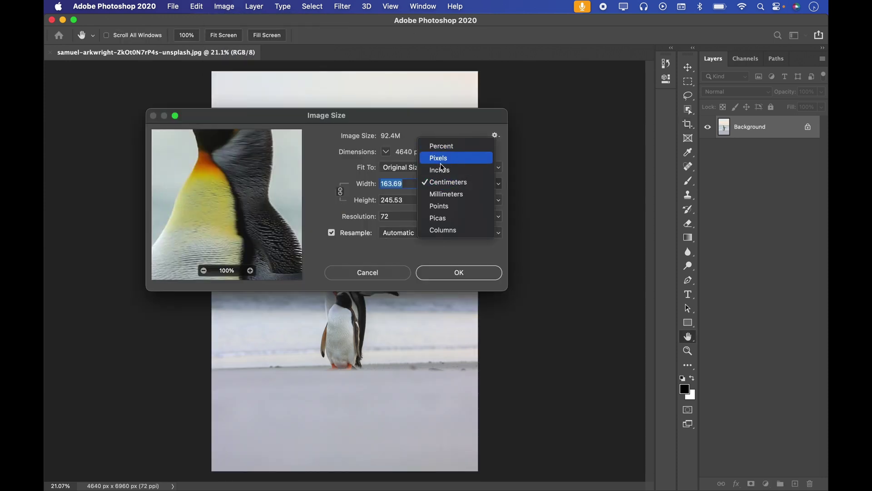
left_click(438, 158)
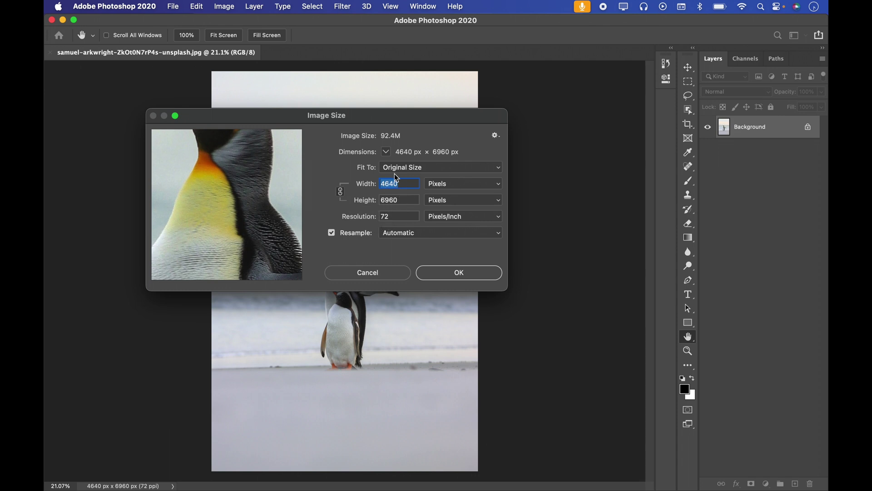
left_click(368, 273)
key("c")
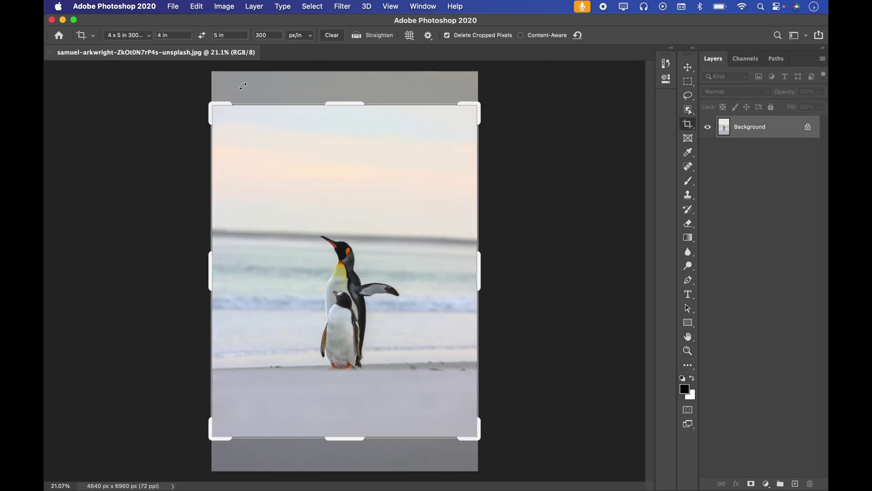
Preview the 8.5 x 11 in 300 ppi, 1024 x 768 px, 1280 x 800 px and 1366 x 768 px crop presets.
left_click(132, 35)
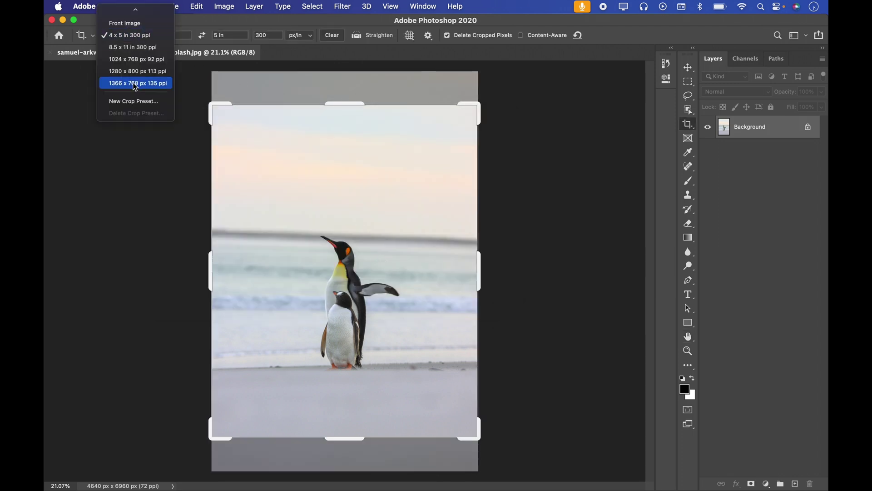
left_click(132, 47)
left_click(132, 40)
left_click(133, 47)
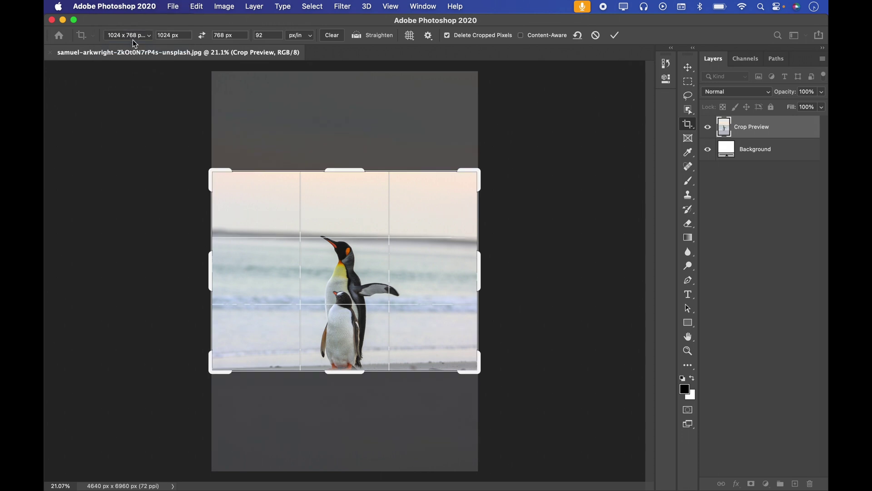
left_click(133, 38)
left_click(134, 47)
left_click(134, 40)
left_click(133, 46)
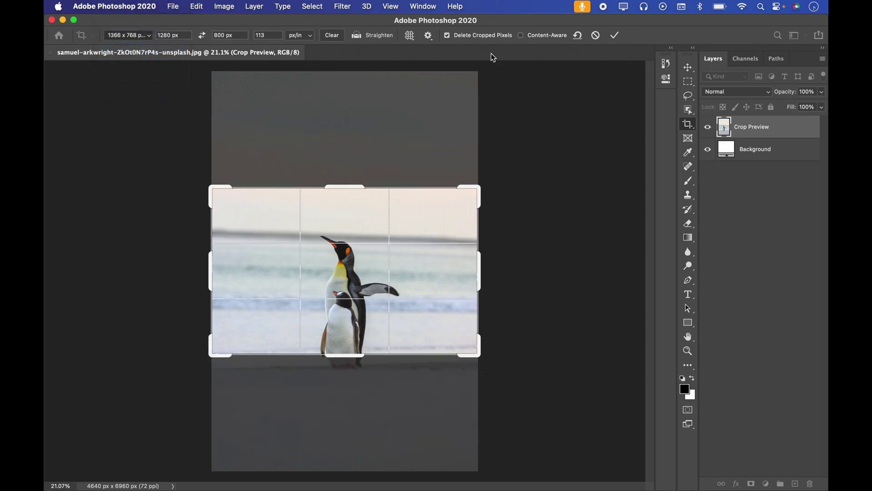
left_click(134, 36)
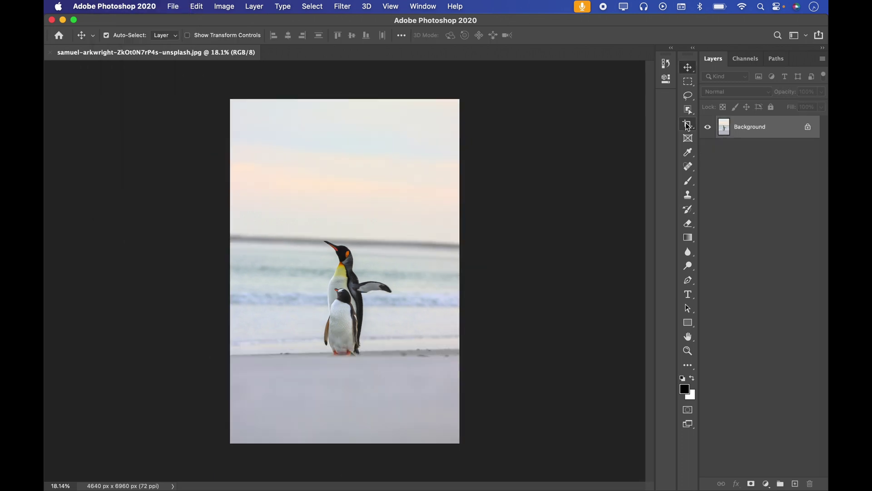
Start a crop of the penguin photo with the 4 x 5 in 300 ppi preset and tighten the frame around the penguins.
left_click(688, 124)
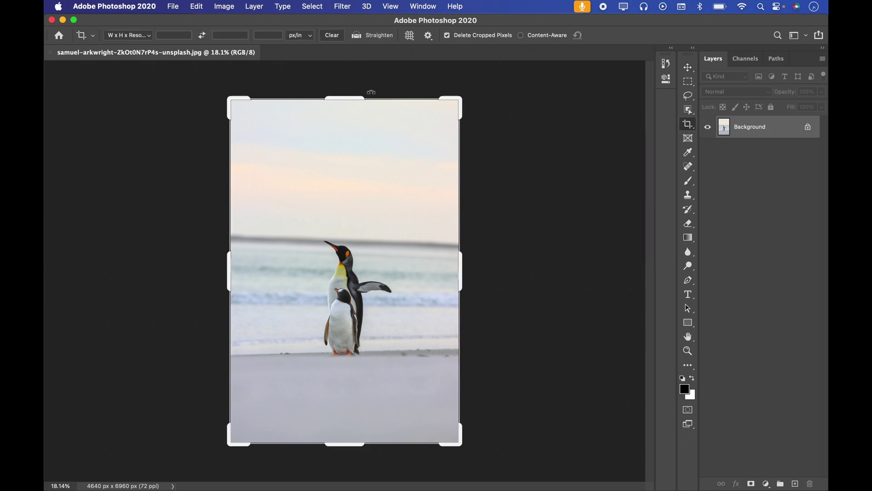
left_click(129, 35)
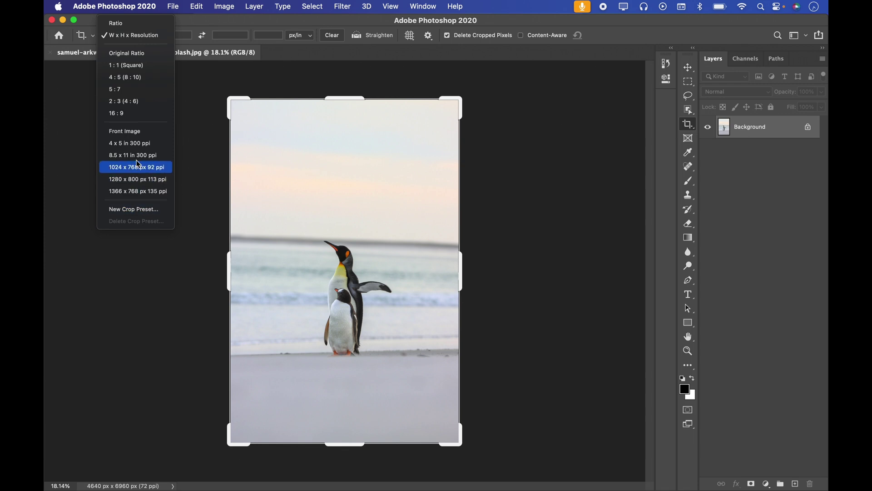
left_click(134, 143)
left_click_drag(233, 130, 261, 165)
left_click_drag(320, 232, 335, 241)
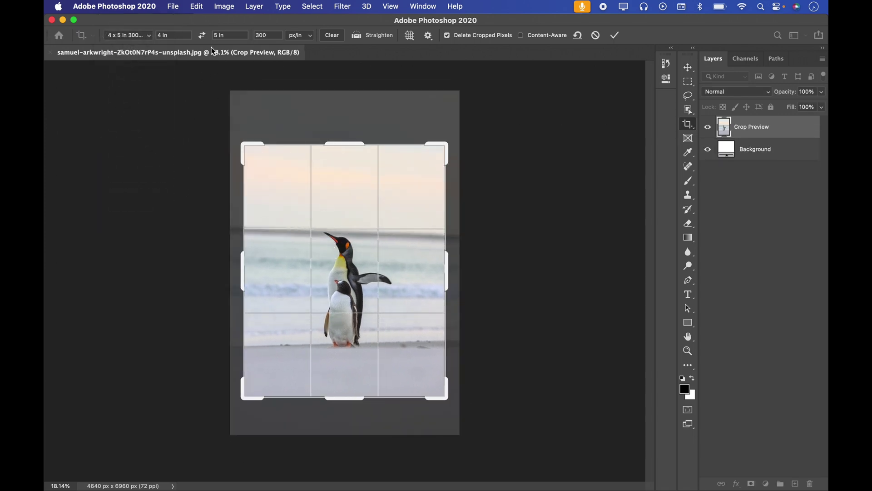
Set the crop width to 2 in and reposition the photo vertically inside the narrower frame.
left_click(163, 36)
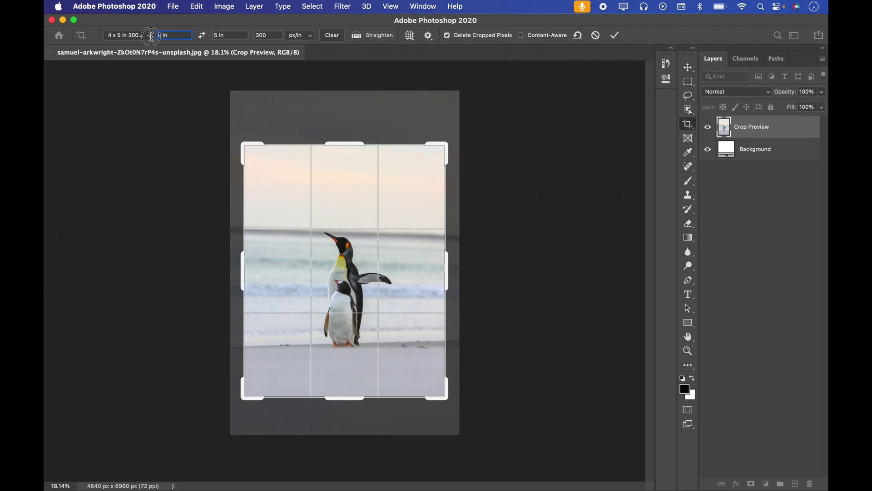
type("2")
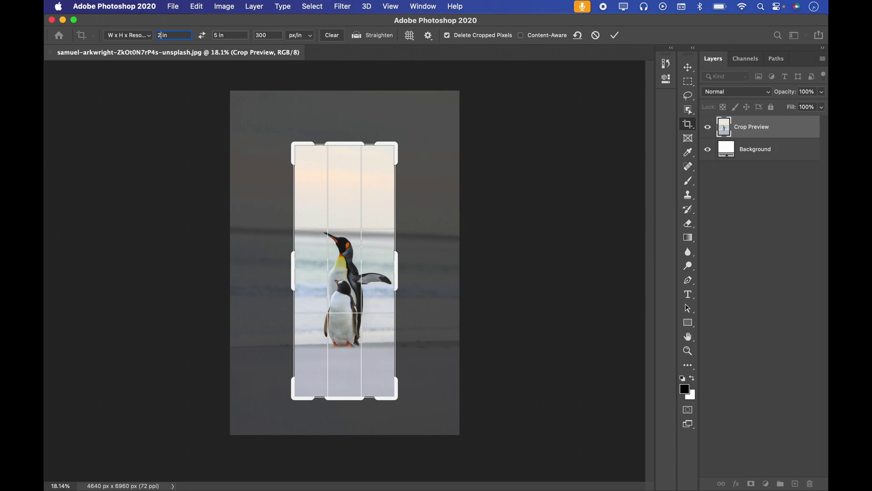
left_click_drag(345, 232, 345, 227)
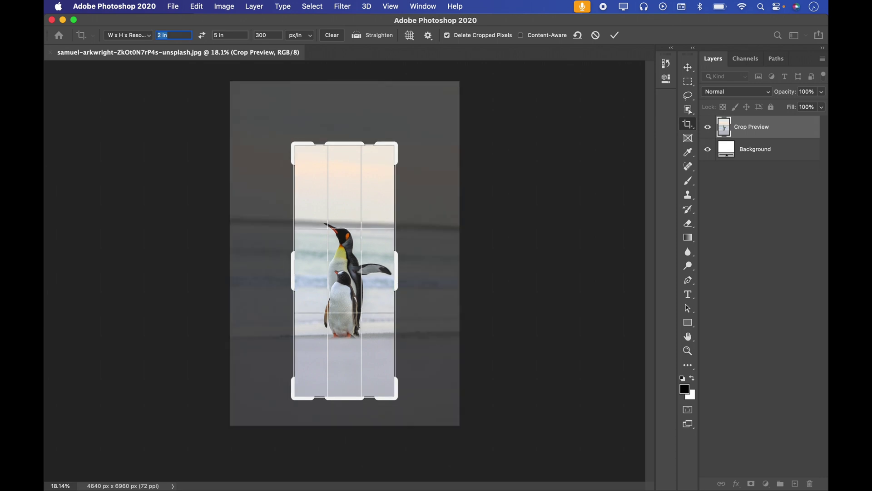
Save the current crop settings as a new crop preset named 2 x 5 in 300 ppi, and cancel the pending crop.
left_click(128, 34)
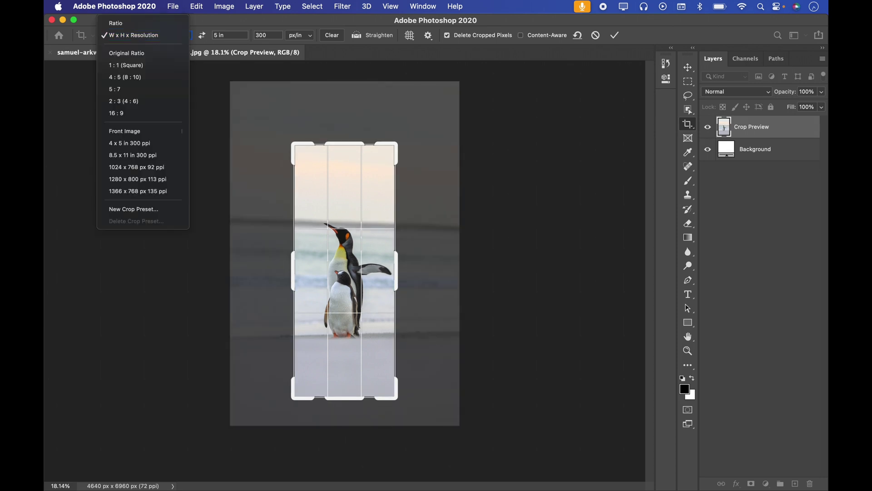
left_click(133, 209)
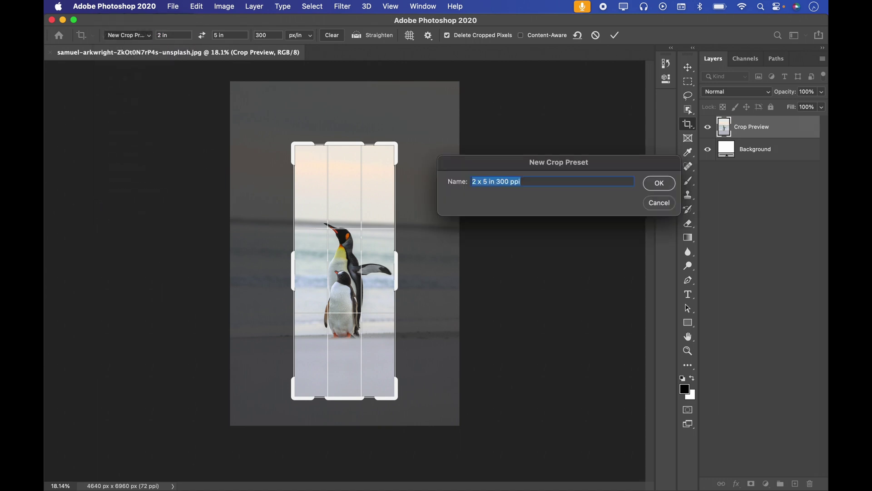
left_click(520, 181)
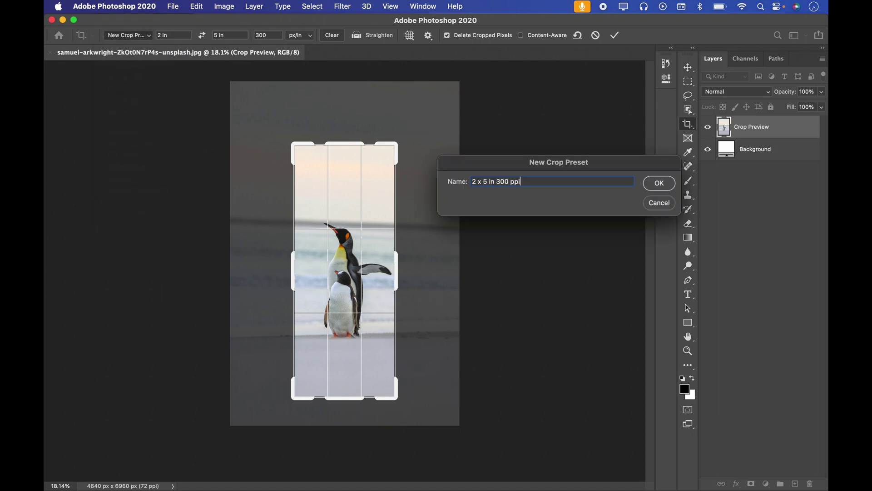
key("Return")
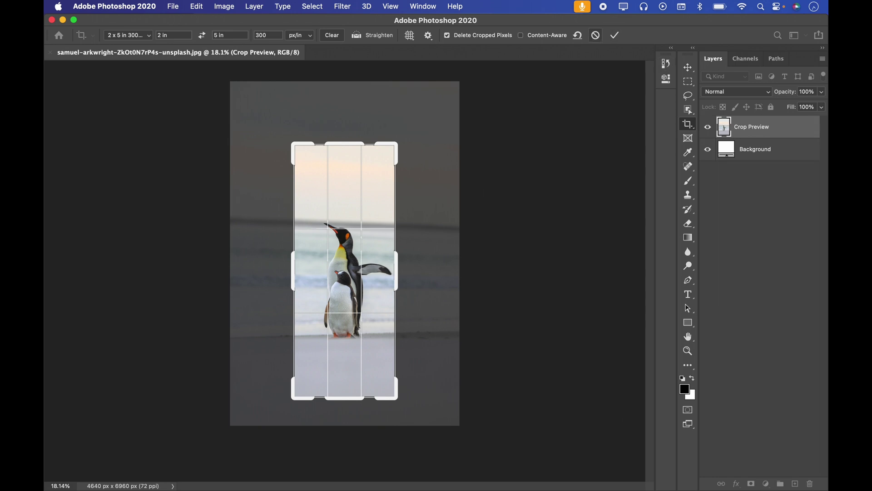
left_click(595, 35)
Set the crop to a 1 : 1 ratio and switch it to Original Ratio.
left_click(128, 35)
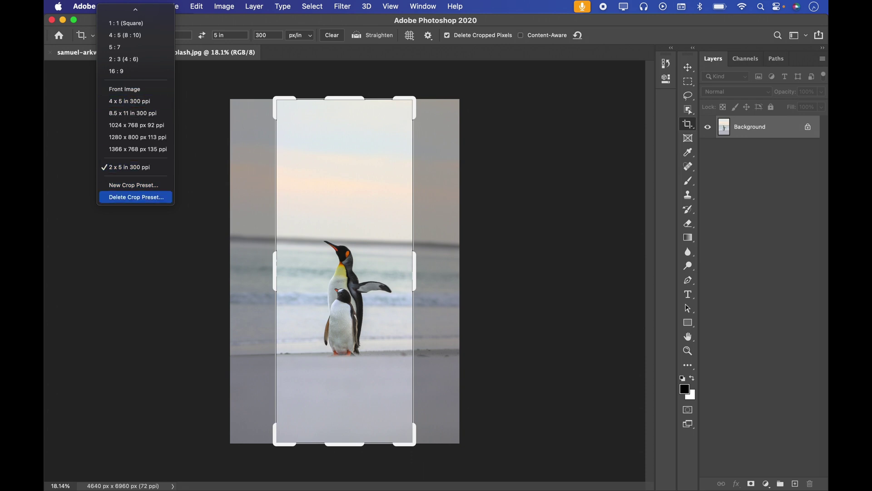
mouse_move(135, 10)
left_click(126, 59)
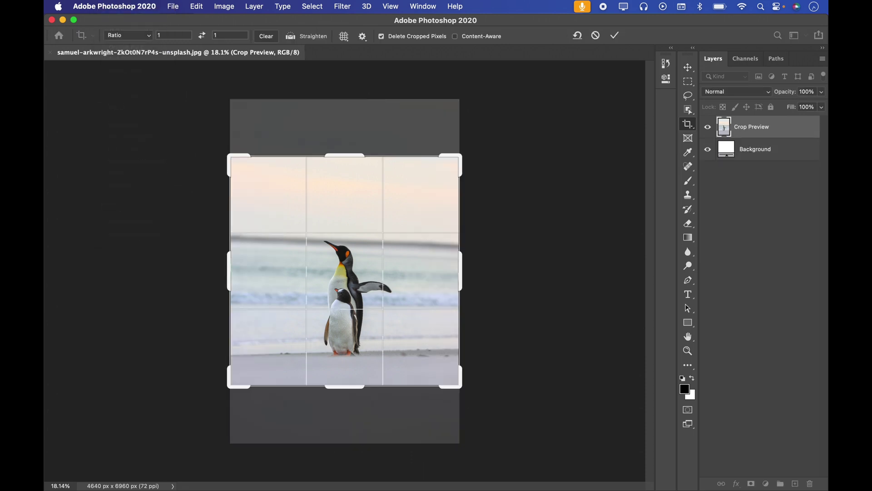
left_click(136, 36)
left_click(126, 65)
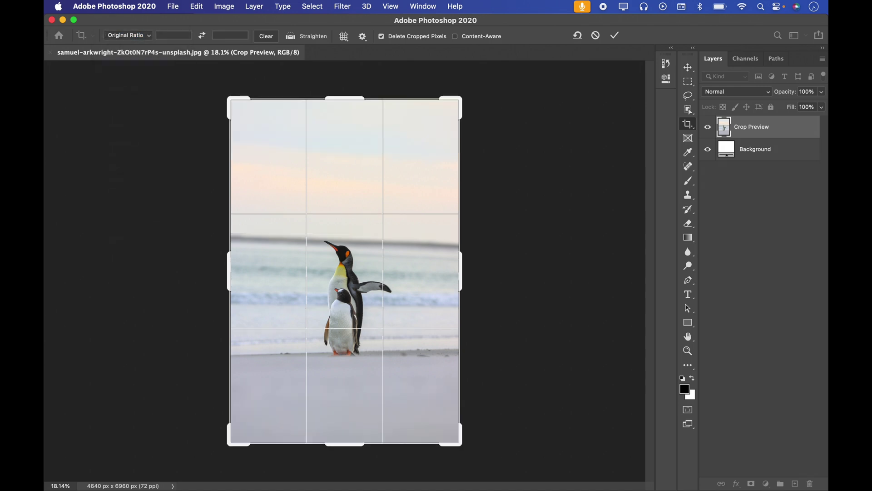
Choose the saved 2 x 5 in 300 ppi crop preset, shrink its frame and reposition the penguins inside it.
left_click(129, 35)
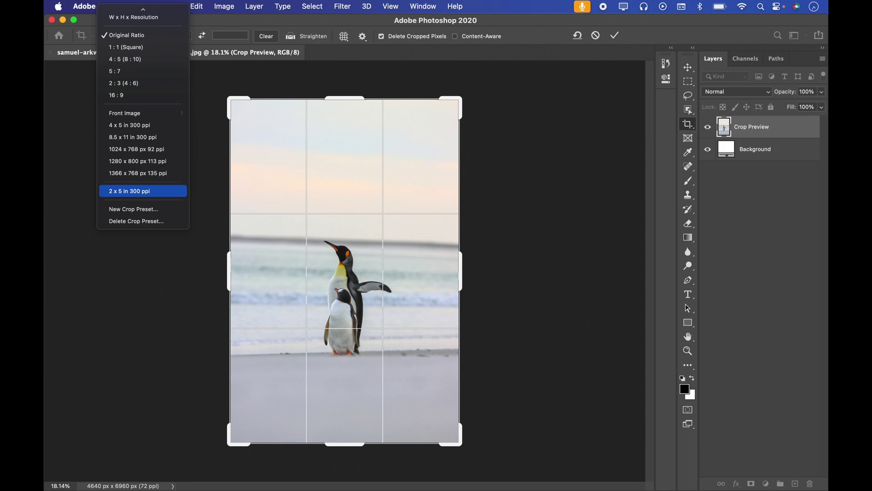
left_click(132, 191)
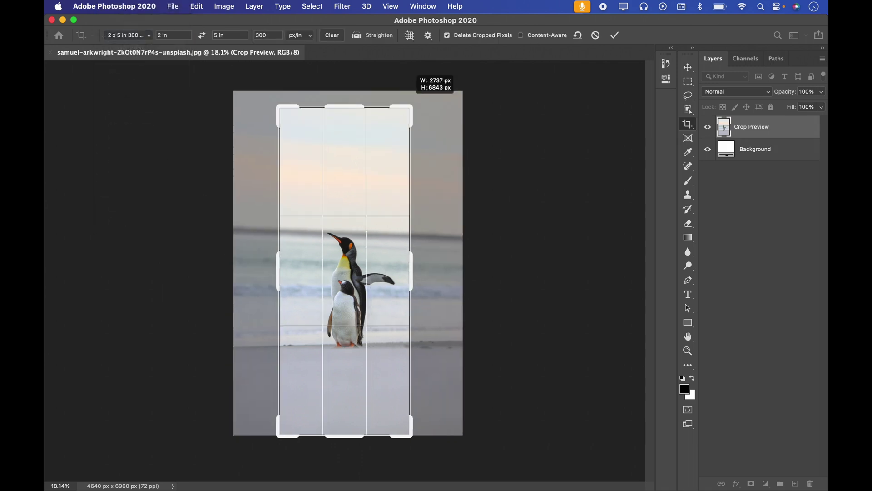
left_click_drag(410, 107, 405, 120)
left_click_drag(350, 197, 340, 216)
Delete the custom 2 x 5 in 300 ppi crop preset and cancel the pending crop.
left_click(129, 35)
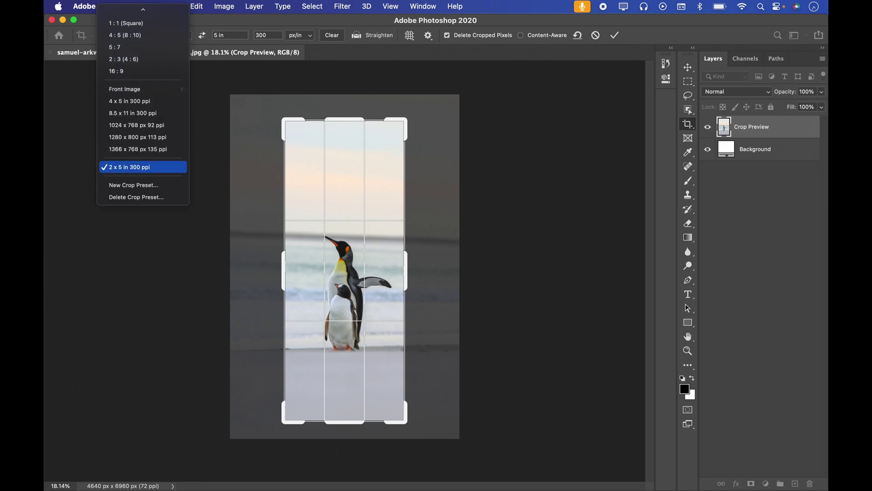
left_click(136, 197)
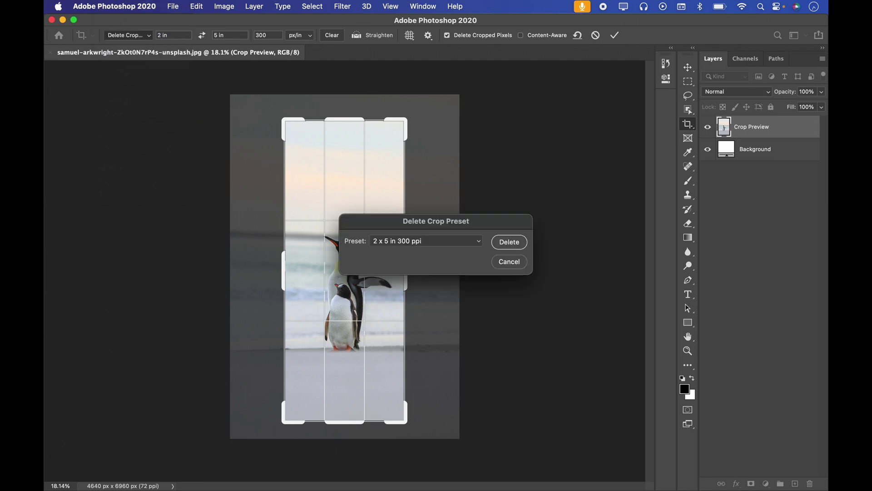
left_click(427, 241)
left_click(418, 239)
left_click(509, 241)
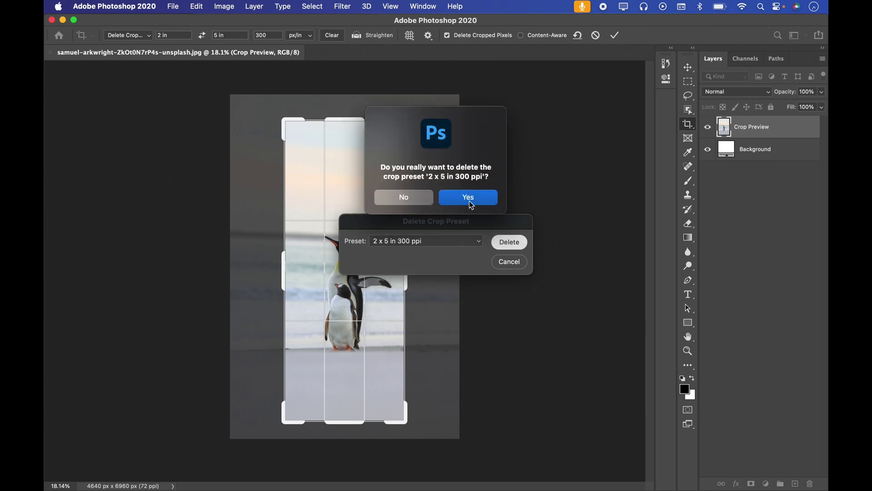
left_click(468, 198)
left_click(595, 35)
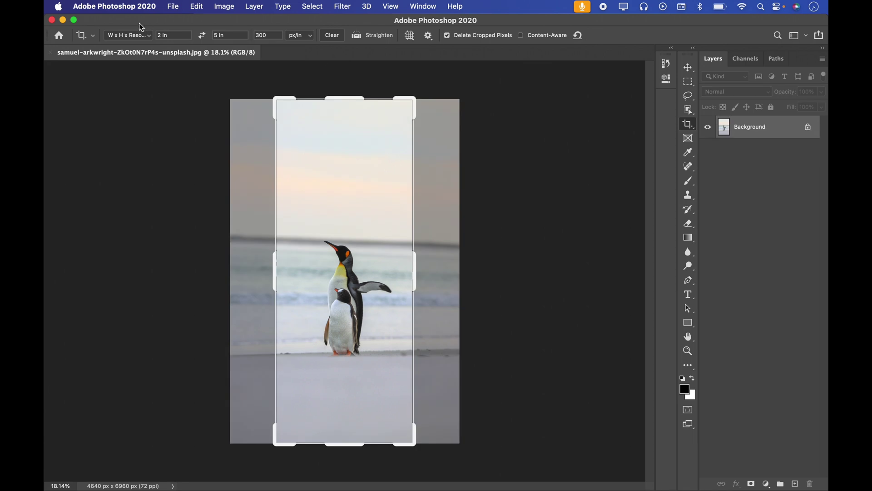
Review the crop preset list, clear the crop's width, height and resolution values, and switch to the Move tool.
left_click(129, 35)
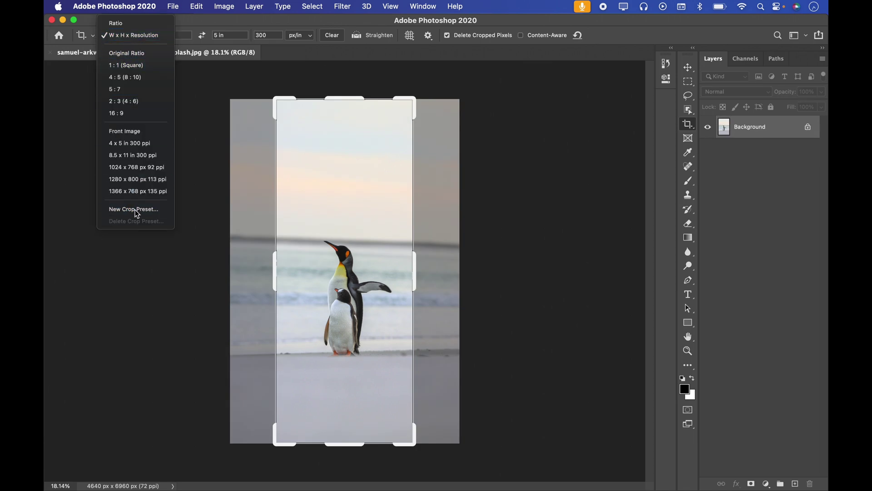
left_click(353, 66)
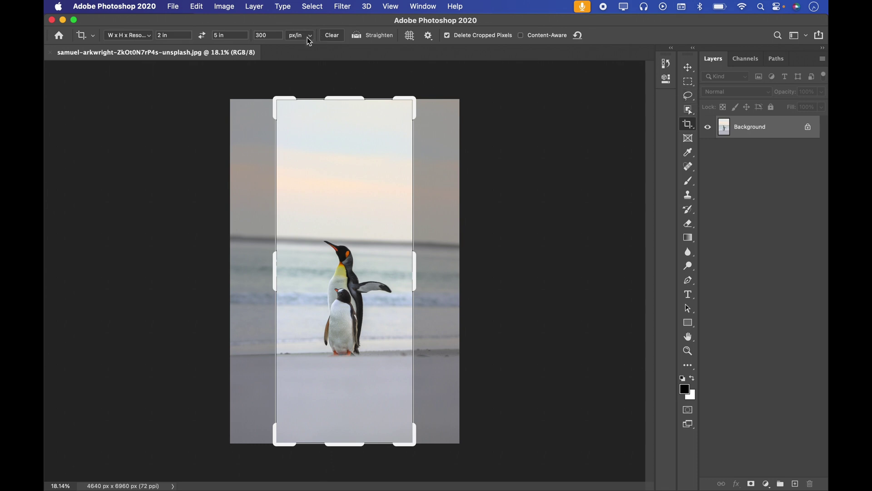
left_click(332, 35)
left_click(129, 36)
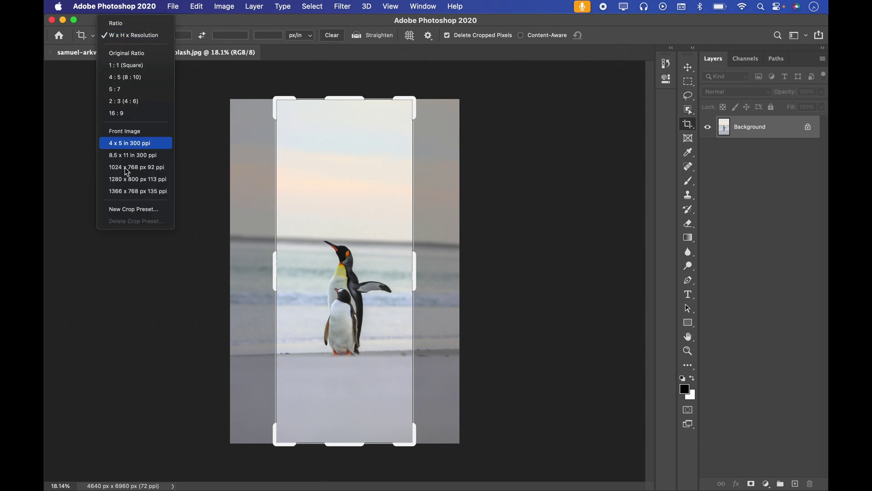
left_click(318, 53)
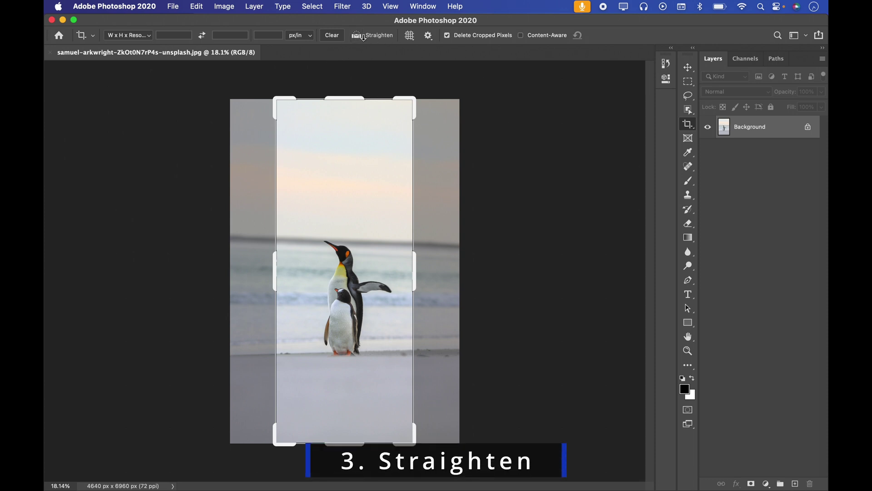
left_click(688, 68)
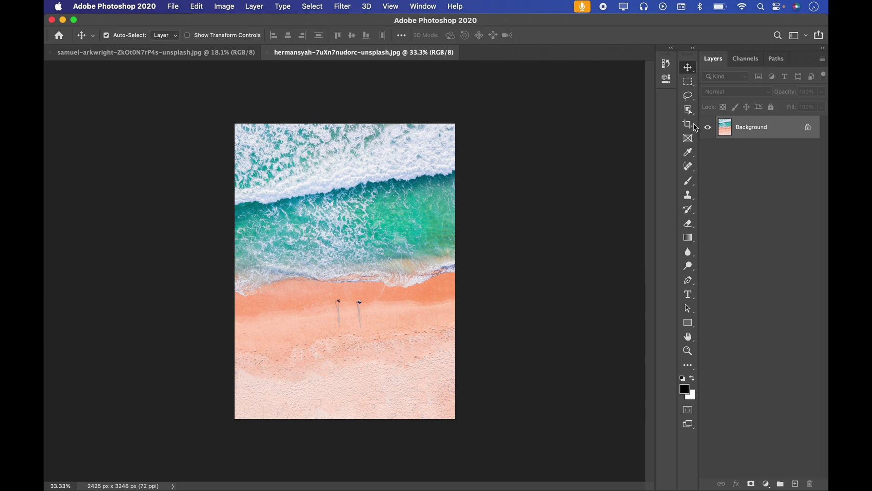
Start cropping the beach photo with the Crop tool and pull in the frame on all four sides.
left_click(687, 124)
left_click(345, 184)
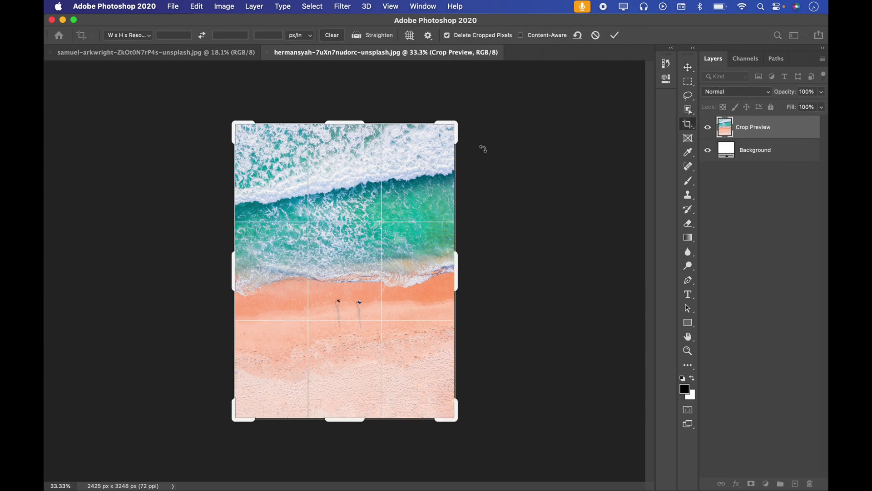
left_click_drag(460, 261, 441, 261)
left_click_drag(239, 271, 253, 271)
left_click_drag(332, 419, 332, 403)
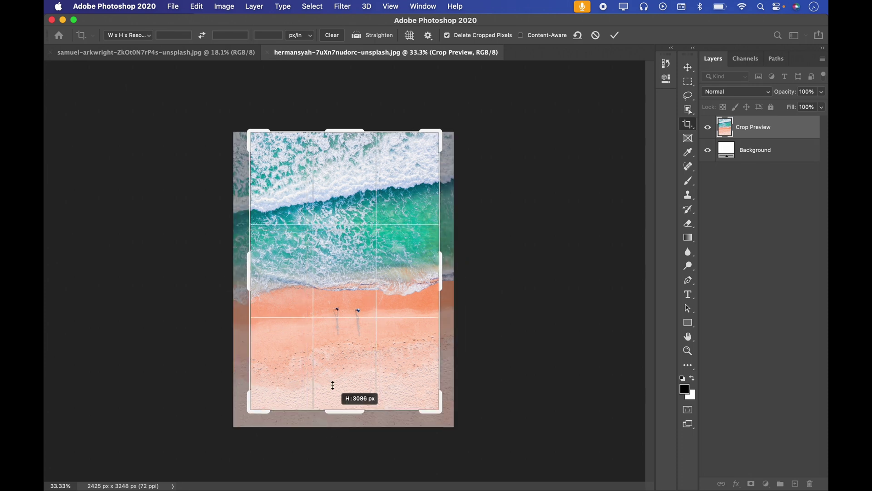
left_click_drag(346, 129, 345, 144)
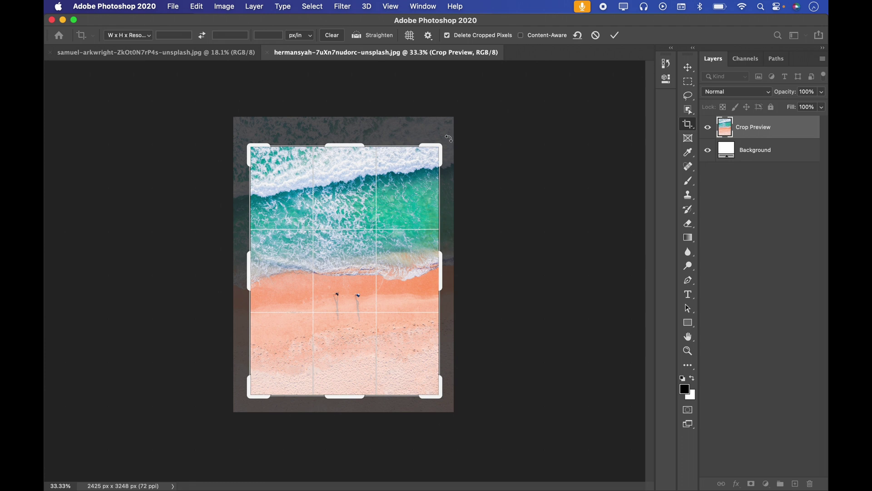
Rotate the beach photo inside the crop frame to level the wave line, apply the crop and undo it.
left_click_drag(449, 138, 447, 182)
mouse_move(441, 152)
left_mouse_down()
mouse_move(447, 141)
mouse_move(440, 145)
left_mouse_up()
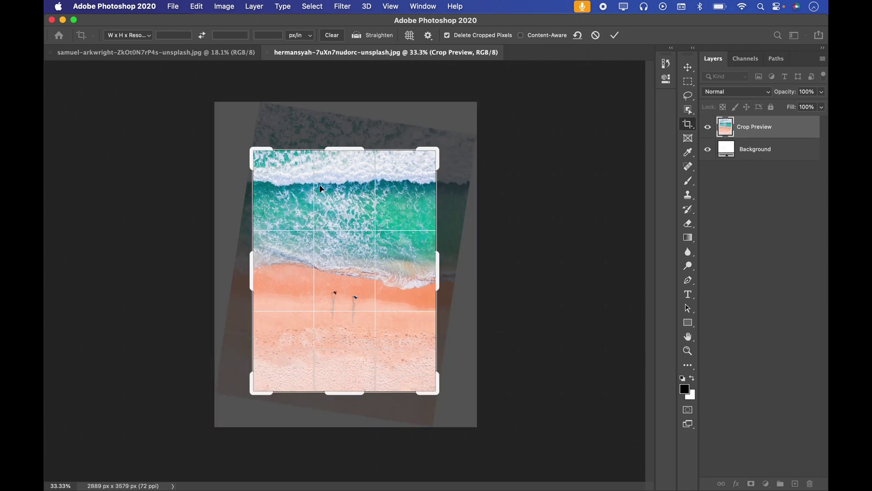
left_click(614, 35)
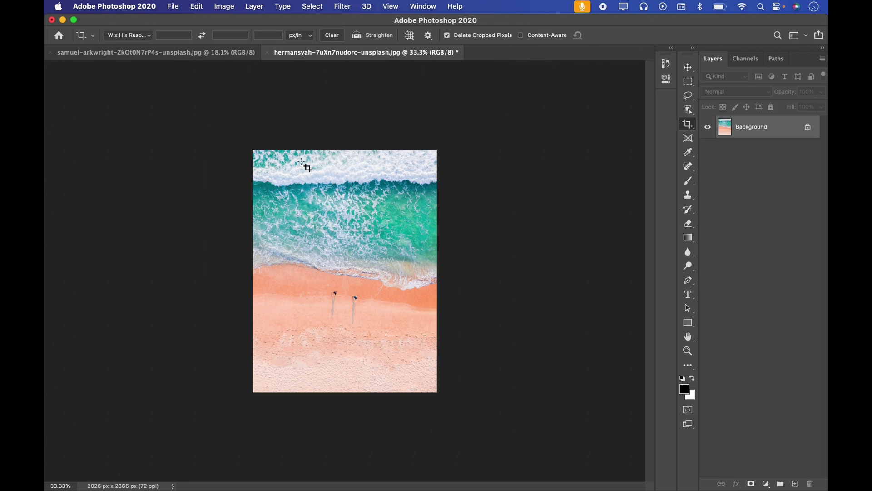
key("super+z")
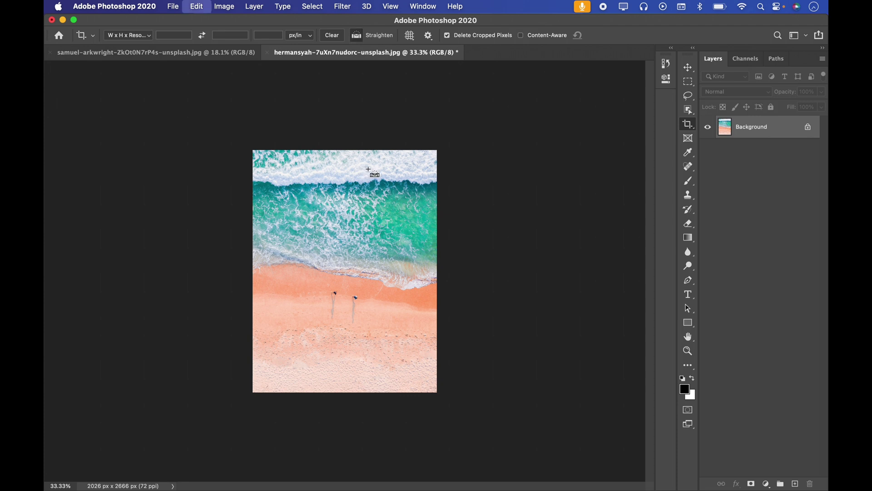
Straighten the beach photo by drawing a Straighten line along the wave edge, and apply the crop.
left_click(360, 36)
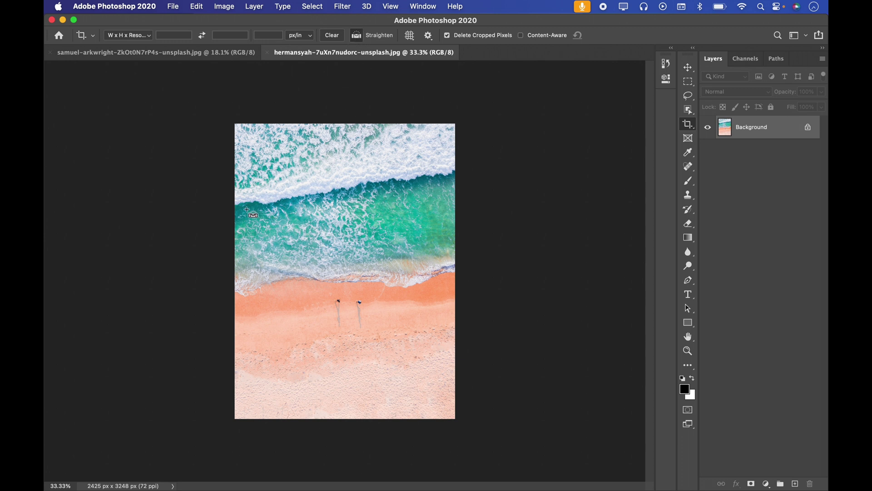
left_click_drag(246, 208, 483, 170)
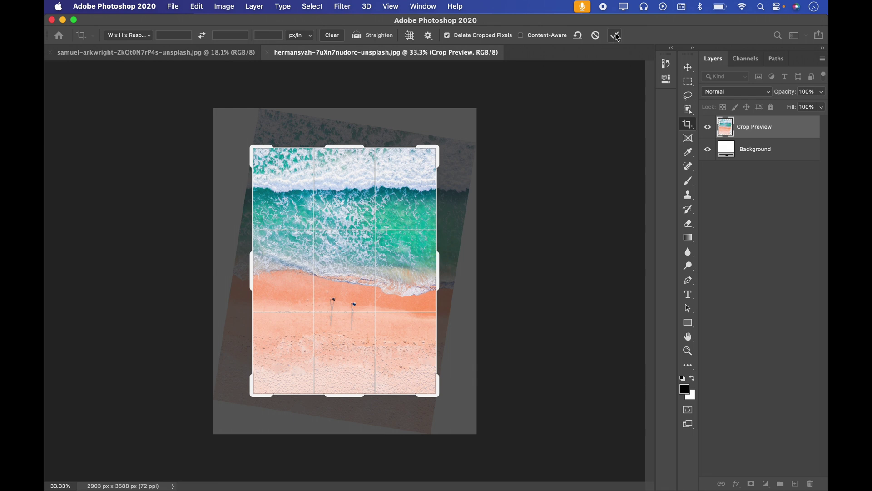
key("Return")
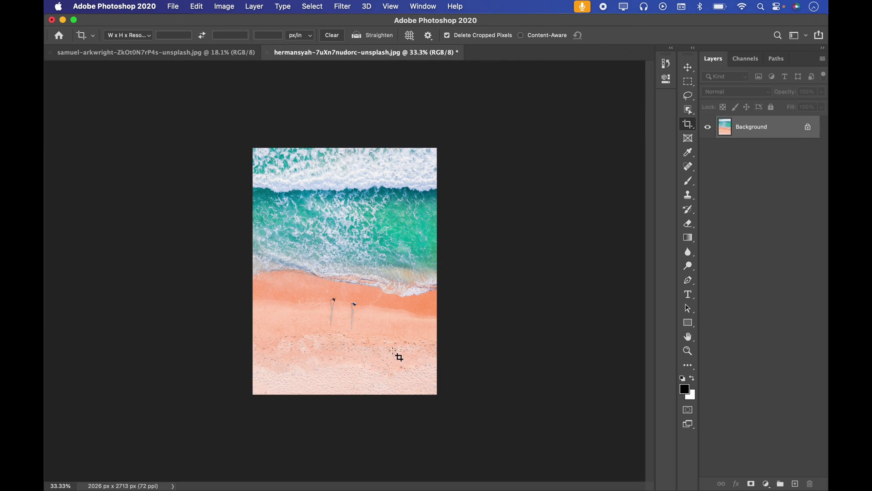
Examine the list of overlay options for the Crop tool.
left_click(357, 35)
left_click(410, 36)
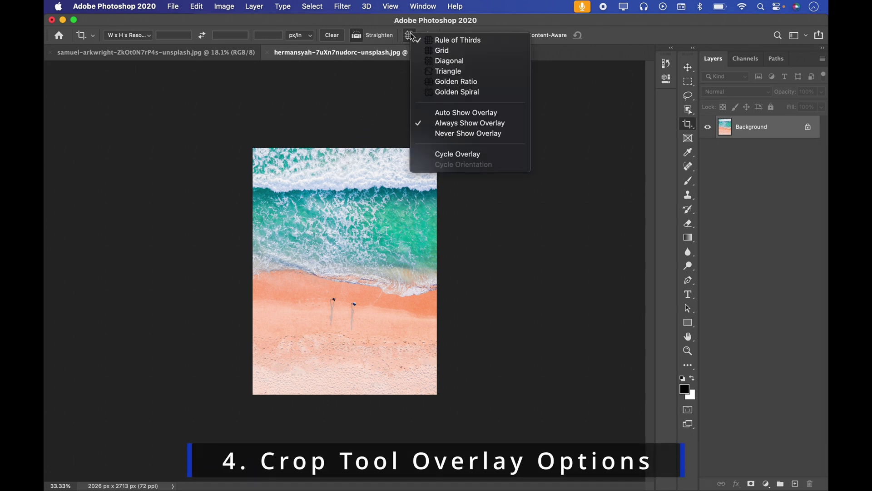
left_click(405, 40)
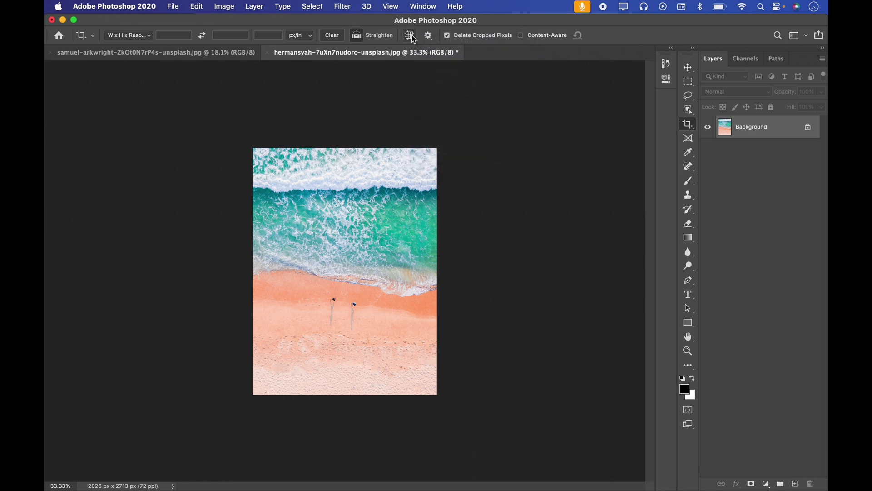
left_click(411, 39)
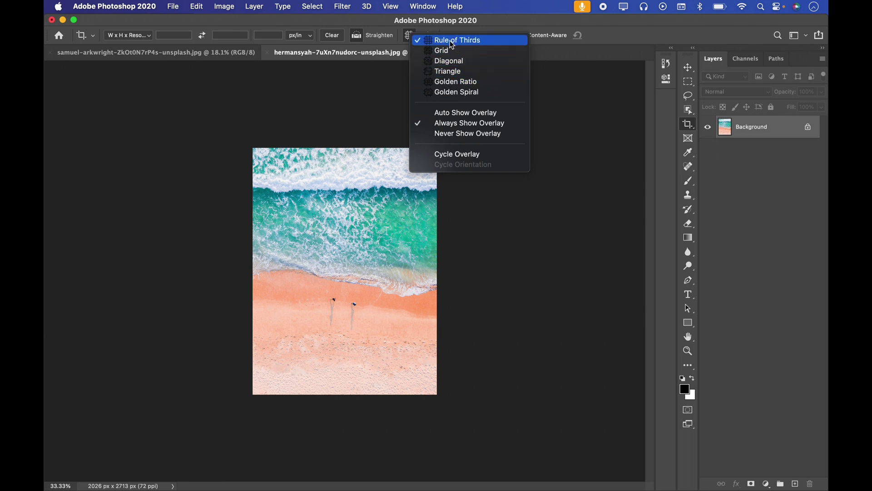
left_click(706, 138)
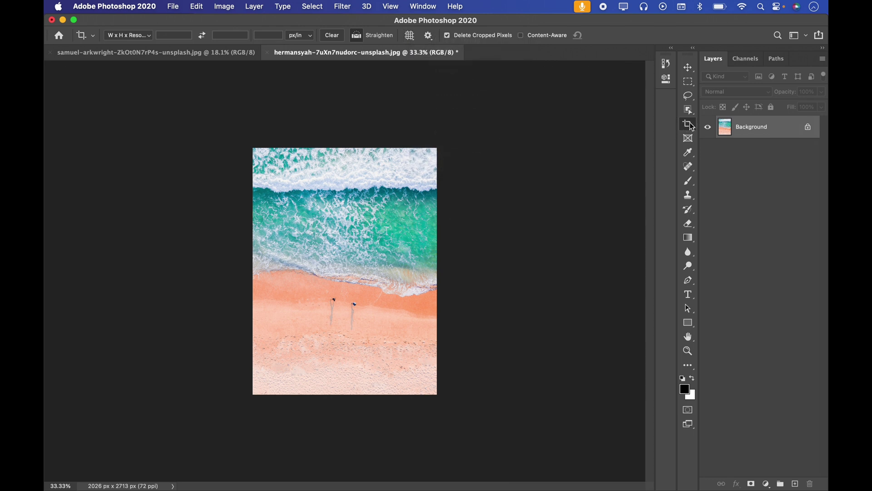
Start a new crop on the straightened beach photo and shrink the frame evenly from a corner.
left_click(688, 124)
left_click(379, 217)
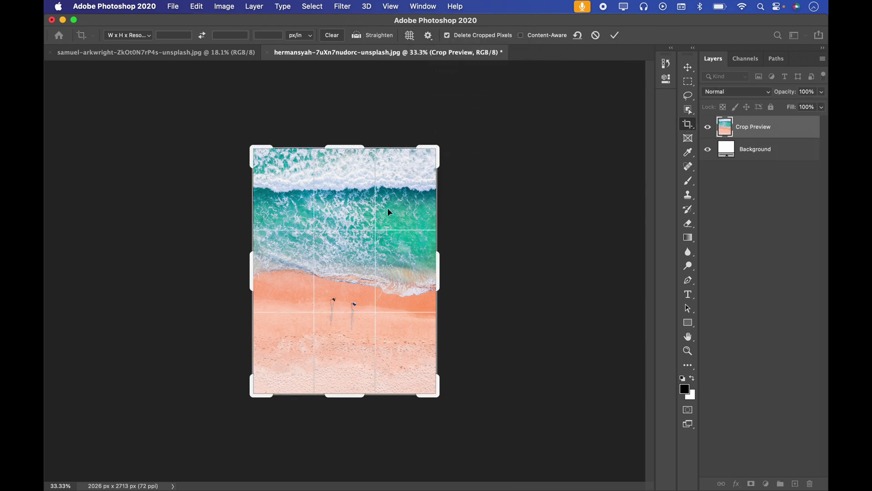
left_click(691, 352)
left_click(352, 249)
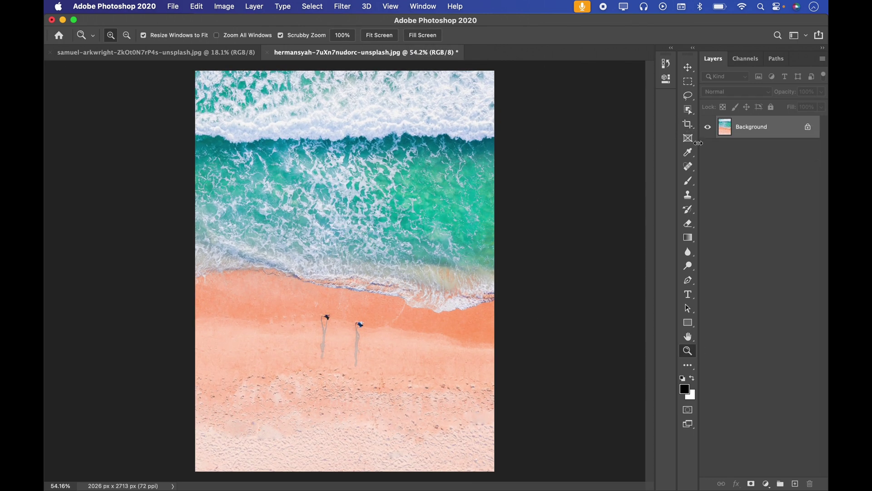
left_click(688, 124)
left_click(344, 195)
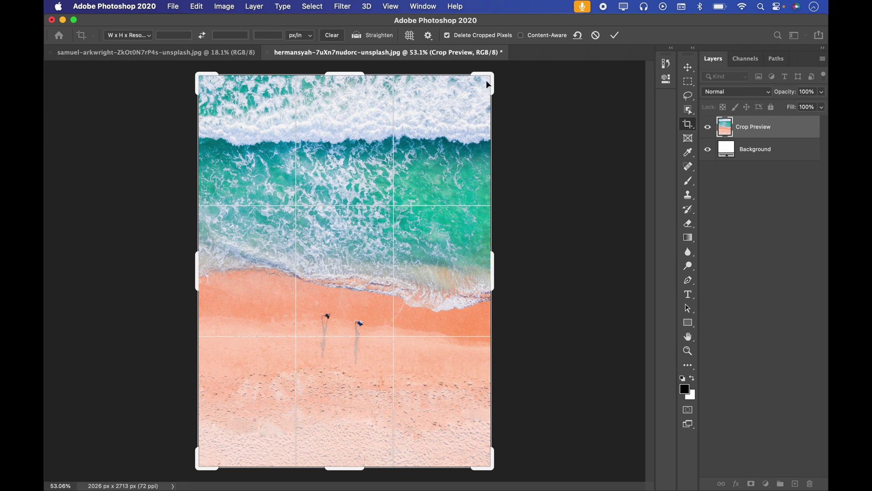
left_click_drag(491, 78, 460, 112)
left_click_drag(391, 222, 349, 271)
left_click_drag(341, 303, 350, 290)
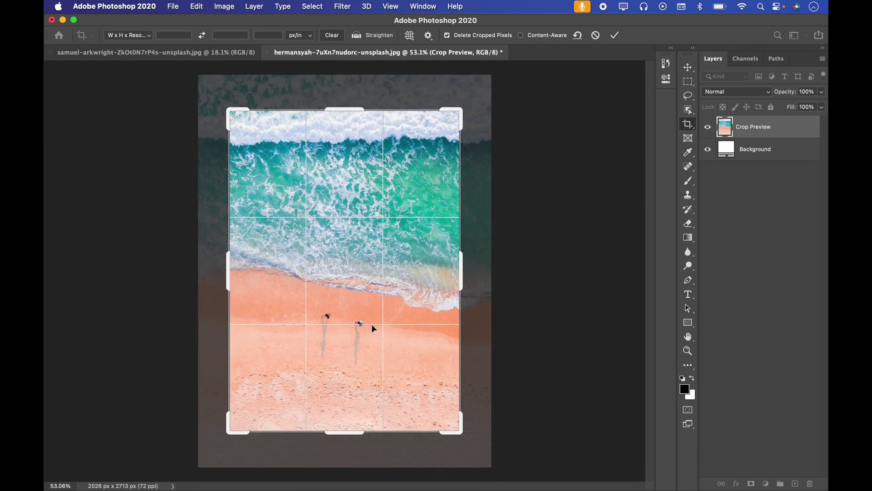
Shift the photo so the two people sit near the rule-of-thirds lines, and slightly reduce the crop frame's height.
left_click_drag(372, 327, 362, 227)
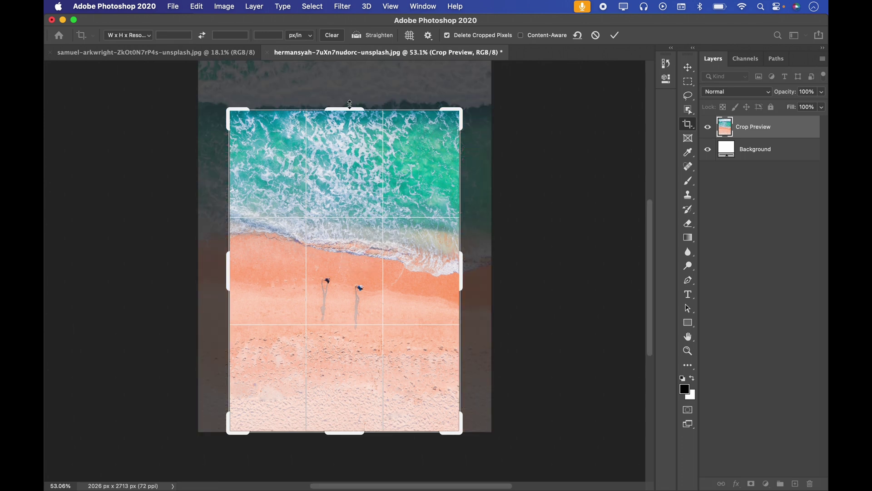
left_click(348, 108)
left_click_drag(348, 110, 348, 118)
mouse_move(348, 177)
left_mouse_down()
mouse_move(342, 169)
mouse_move(347, 186)
left_mouse_up()
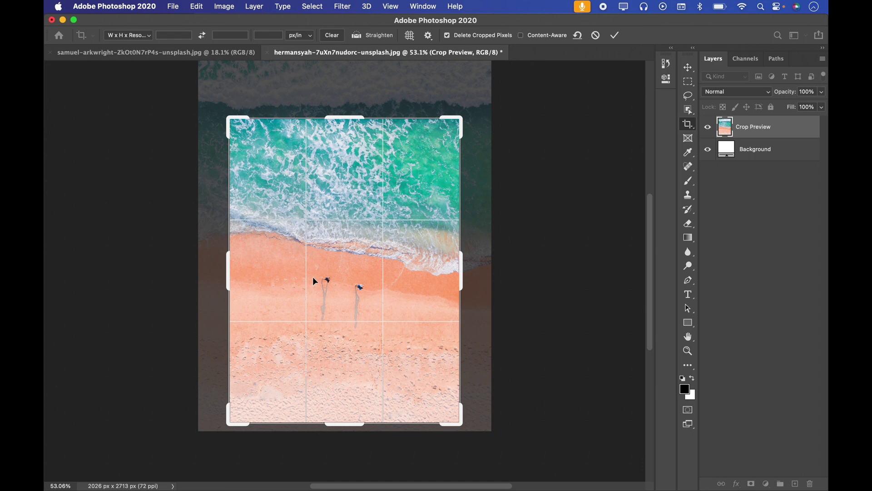
Switch the crop overlay to Grid, widen the crop frame on both sides and adjust its upper and lower edges.
left_click(409, 35)
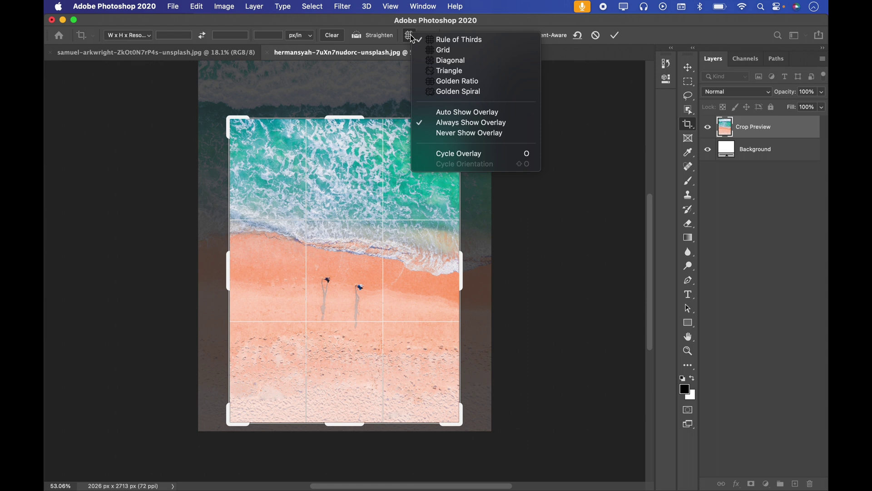
left_click(445, 51)
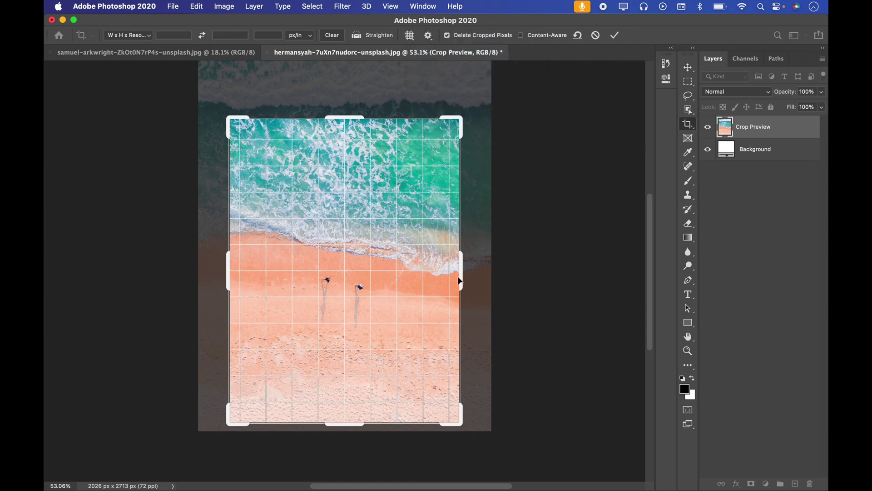
left_click_drag(460, 271, 469, 271)
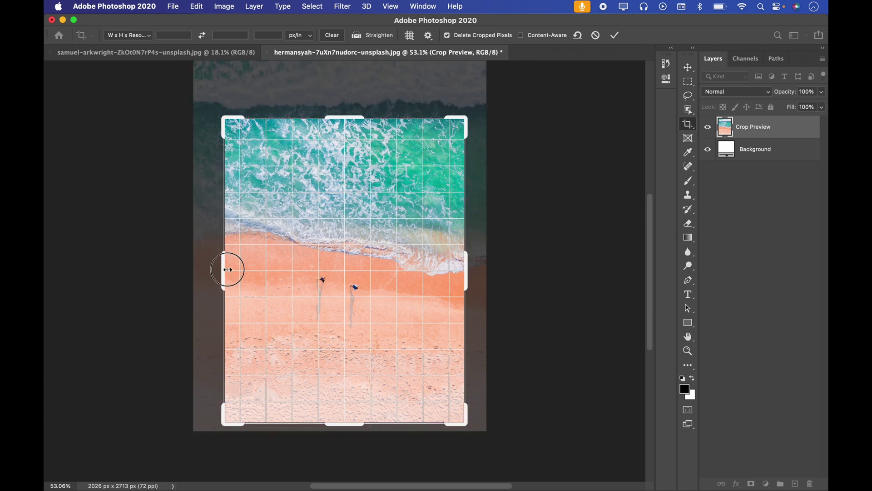
left_click_drag(227, 270, 213, 270)
left_click_drag(340, 118, 340, 105)
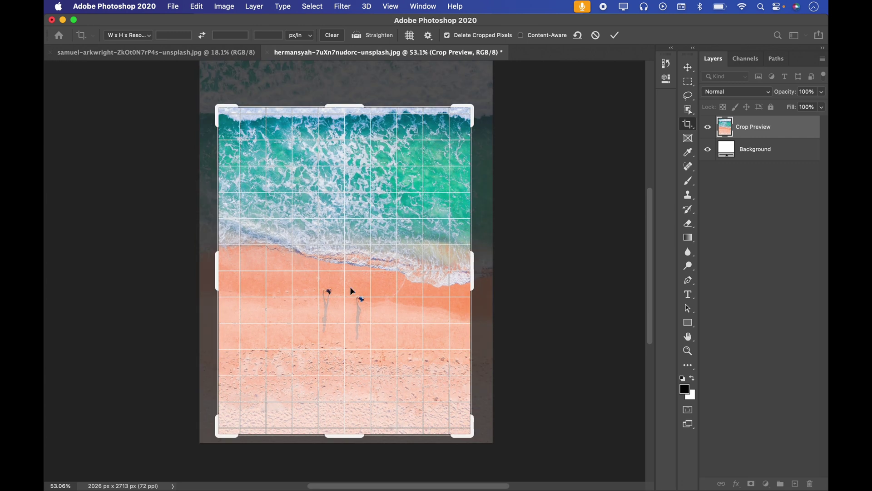
left_click_drag(346, 435, 346, 426)
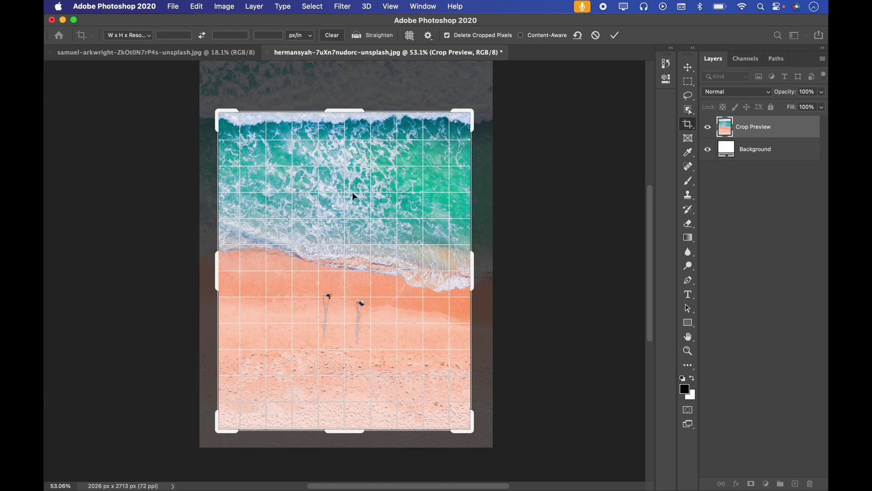
Switch the crop overlay to Diagonal and move the photo down within the frame.
left_click(411, 38)
left_click(442, 60)
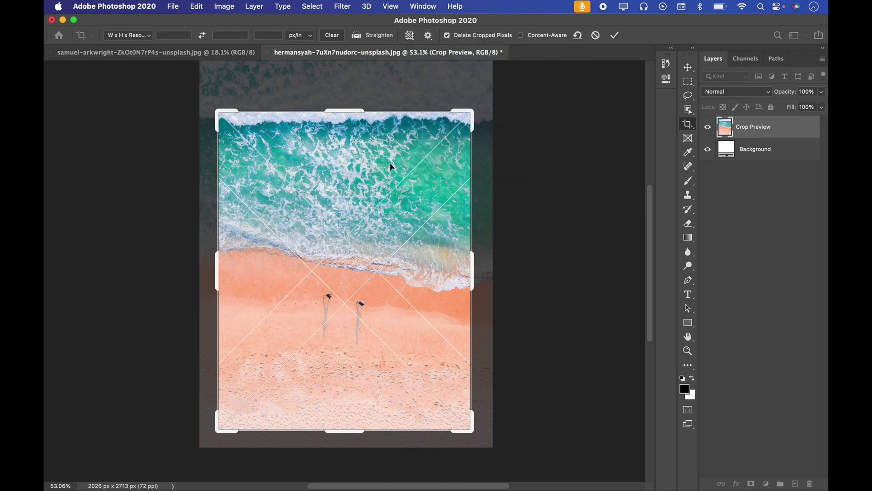
left_click_drag(347, 259, 346, 278)
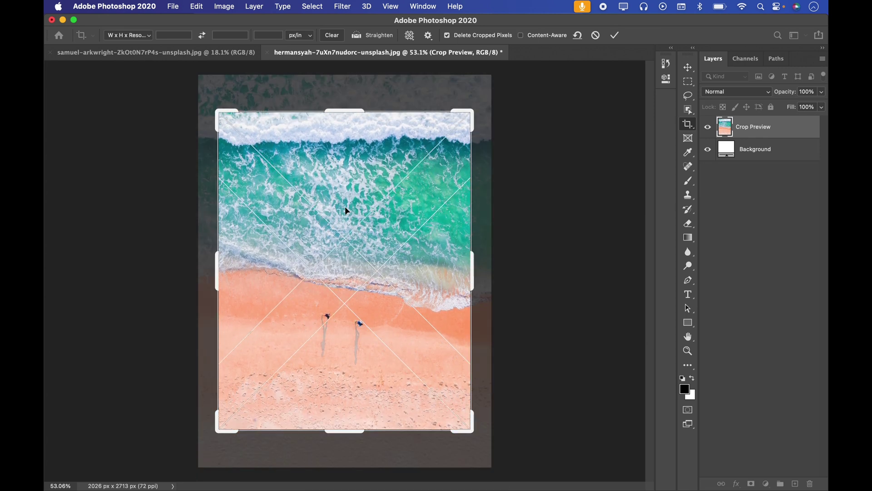
Switch the crop overlay to Triangle and nudge the photo so one person meets a triangle line.
left_click(410, 37)
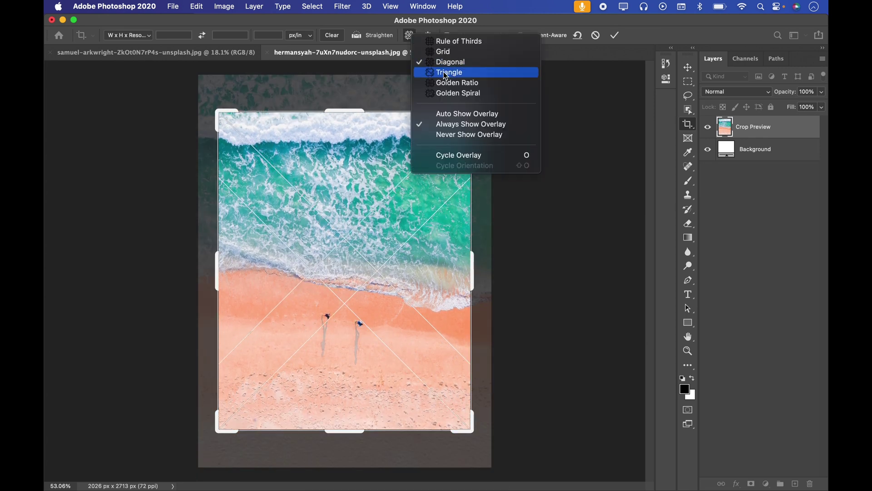
left_click(450, 74)
mouse_move(367, 260)
left_mouse_down()
mouse_move(400, 281)
mouse_move(362, 255)
left_mouse_up()
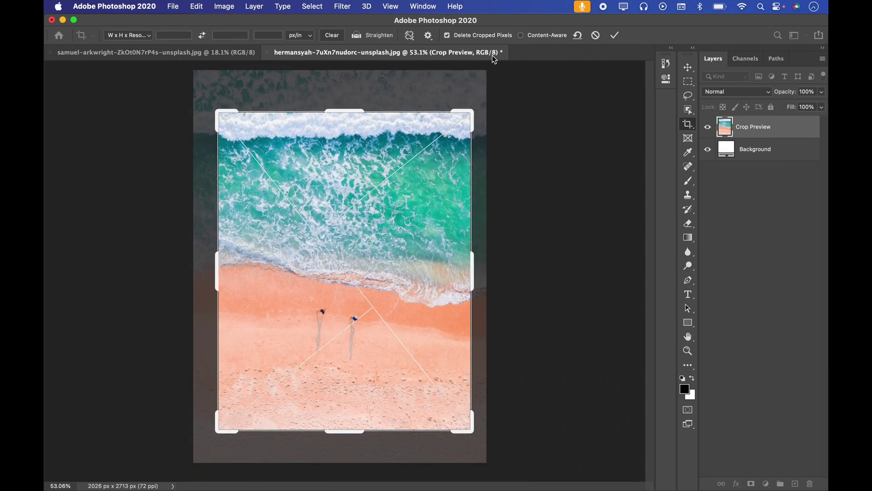
Switch the crop overlay to Golden Ratio and reposition the photo so one person lies near a line intersection.
left_click(409, 35)
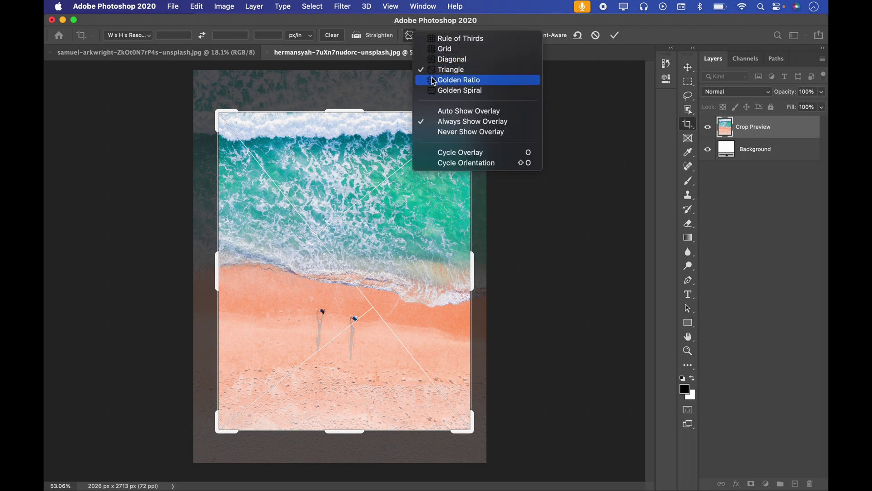
left_click(432, 80)
left_click_drag(288, 219, 325, 260)
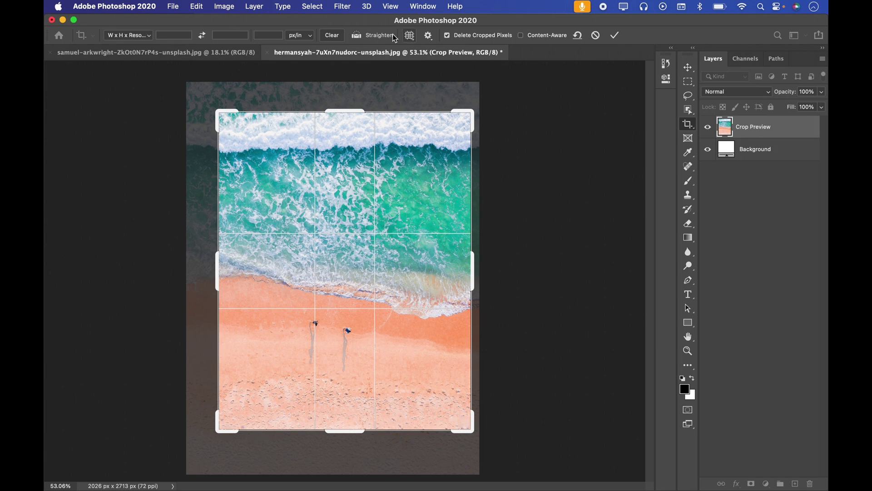
Switch the crop overlay to Golden Spiral and adjust the photo and frame to place one person at the spiral's centre.
left_click(409, 34)
left_click(442, 100)
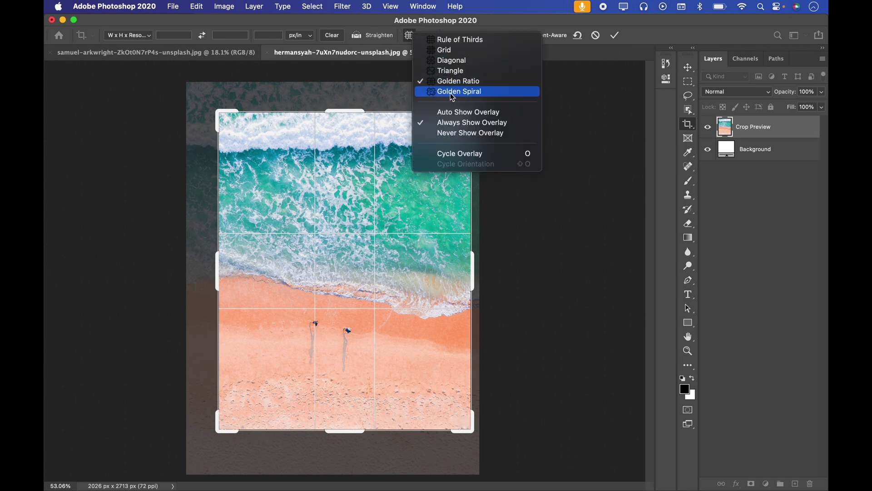
left_click_drag(386, 220, 419, 250)
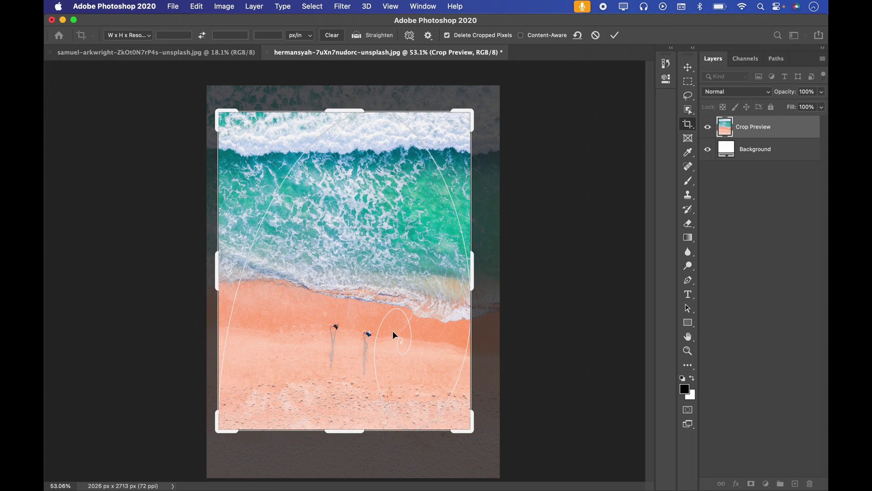
left_click_drag(360, 272, 375, 257)
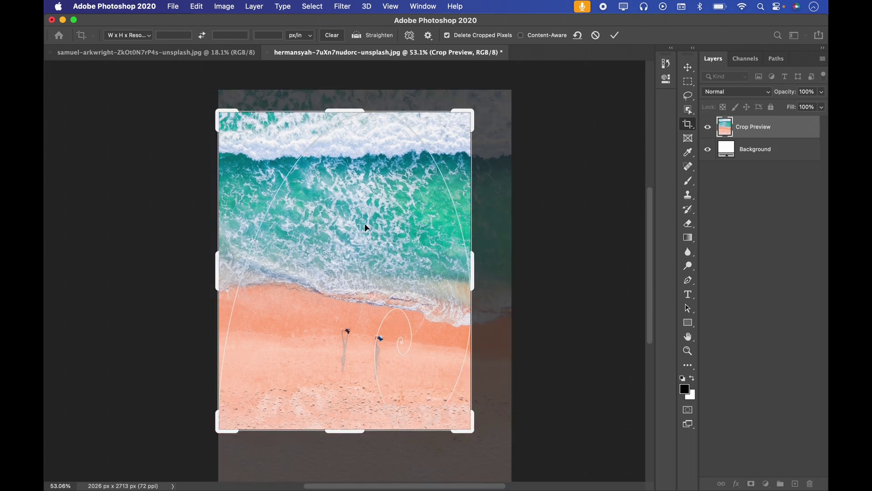
left_click_drag(365, 224, 363, 223)
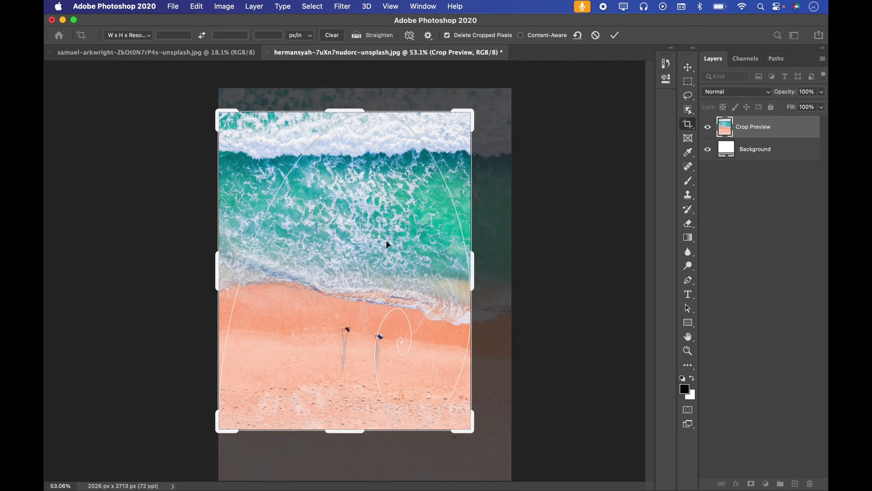
left_click_drag(472, 111, 454, 124)
mouse_move(394, 214)
left_mouse_down()
mouse_move(356, 237)
mouse_move(394, 201)
mouse_move(398, 221)
left_mouse_up()
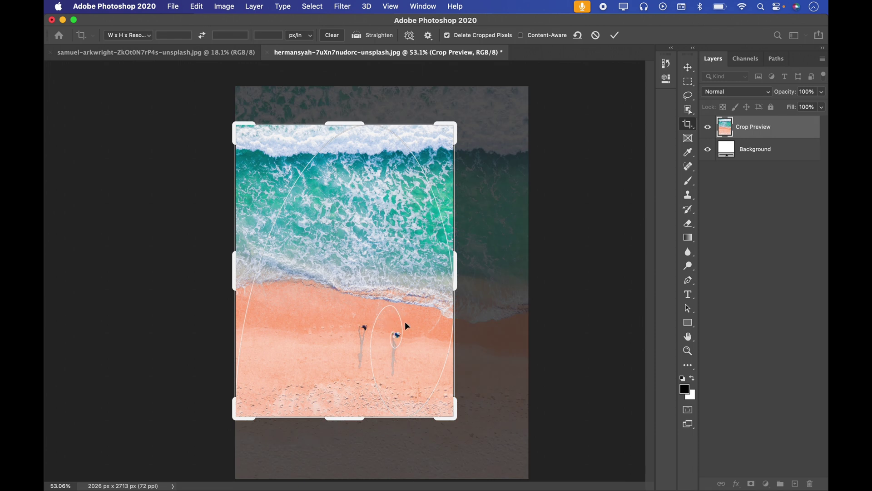
Nudge the photo down to place one person at the Golden Spiral's centre and apply the crop.
mouse_move(391, 320)
left_mouse_down()
mouse_move(403, 279)
mouse_move(395, 326)
left_mouse_up()
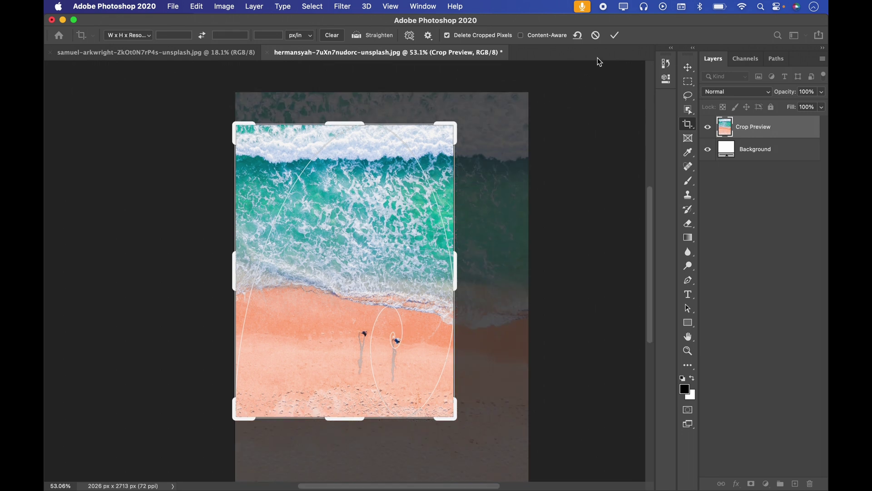
left_click(614, 35)
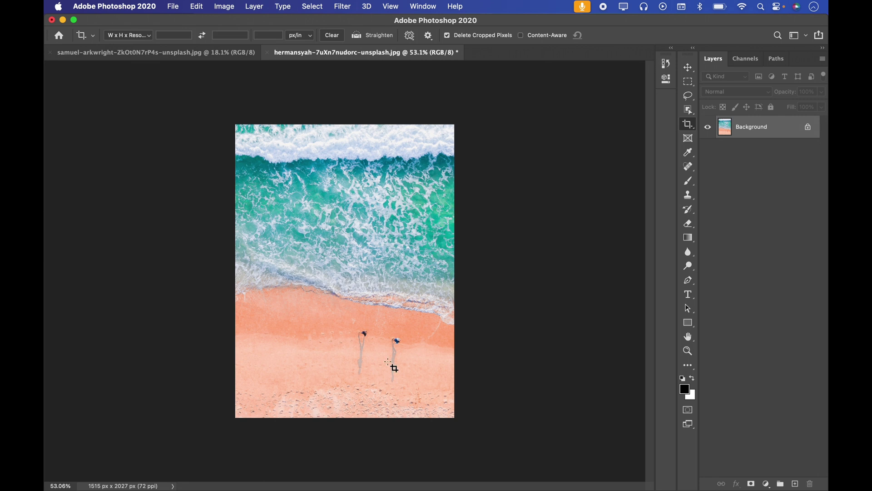
Crop the beach photo tighter with the Rule of Thirds overlay, placing the two people near the lower grid line.
left_click(367, 312)
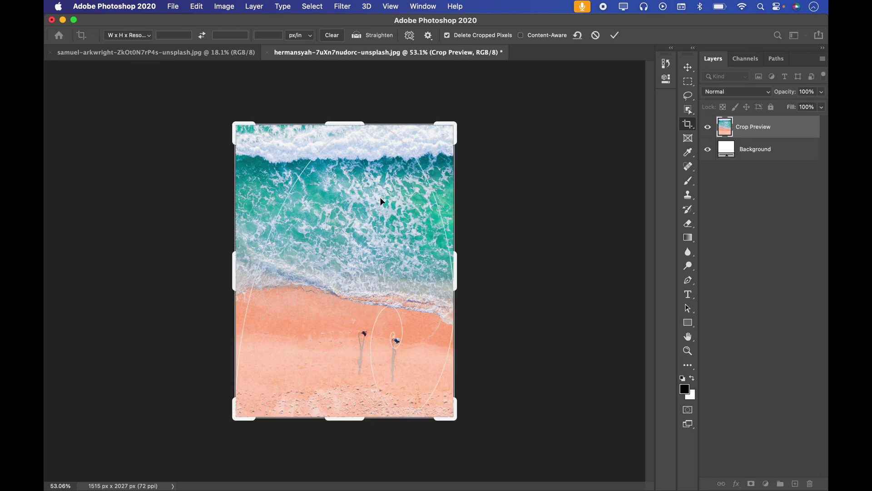
left_click(410, 35)
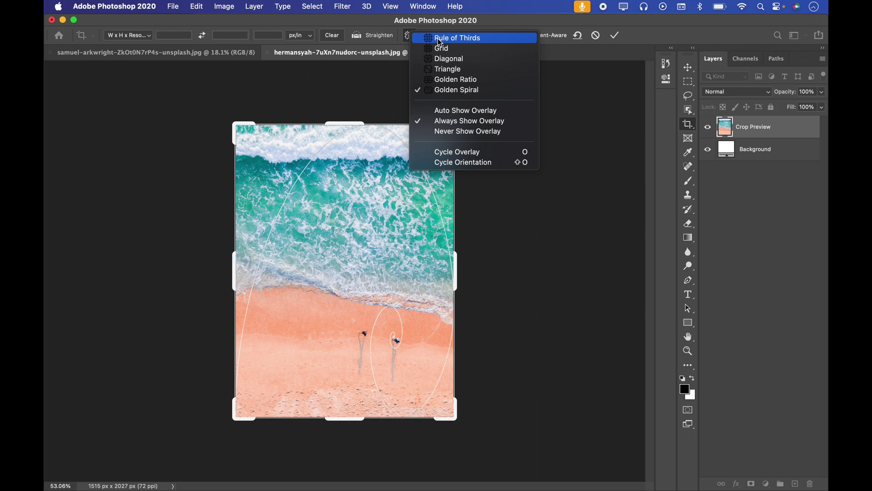
left_click(439, 40)
left_click_drag(353, 211, 345, 208)
left_click_drag(450, 130, 443, 149)
left_click_drag(371, 236, 361, 235)
left_click_drag(369, 304, 390, 274)
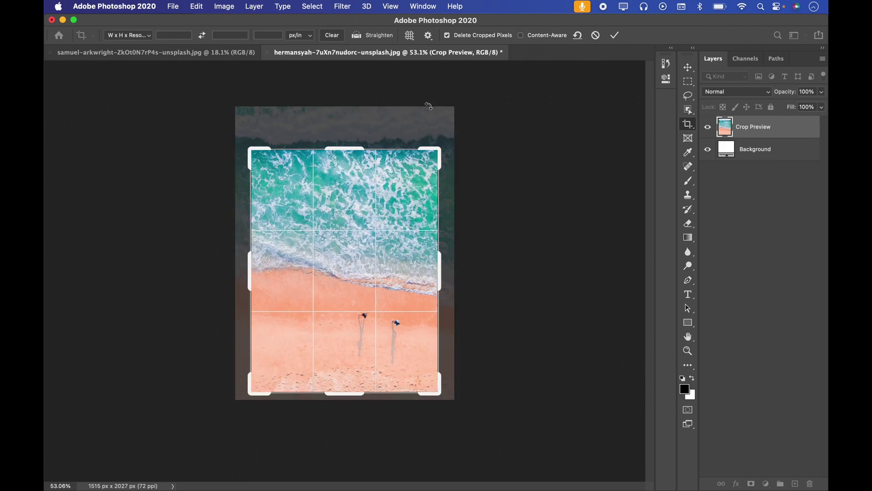
left_click(614, 35)
Start another crop on the beach photo, shrink the frame slightly and reposition the photo within it.
left_click(410, 35)
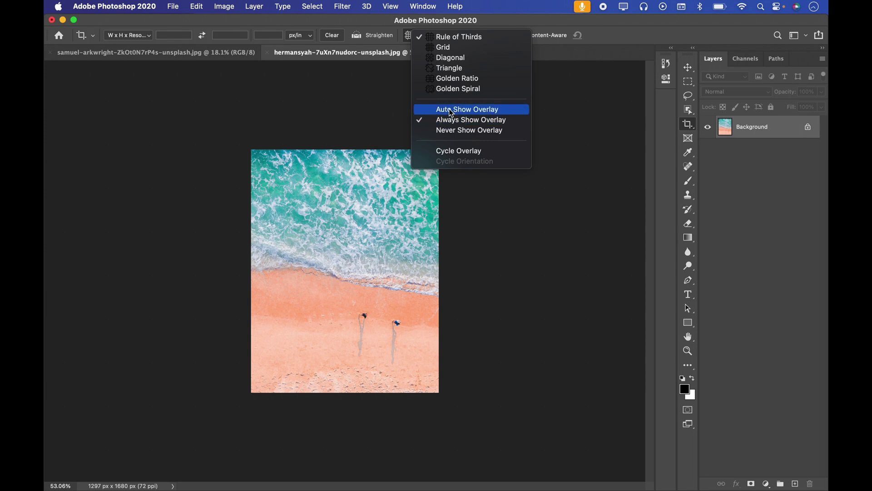
left_click(375, 213)
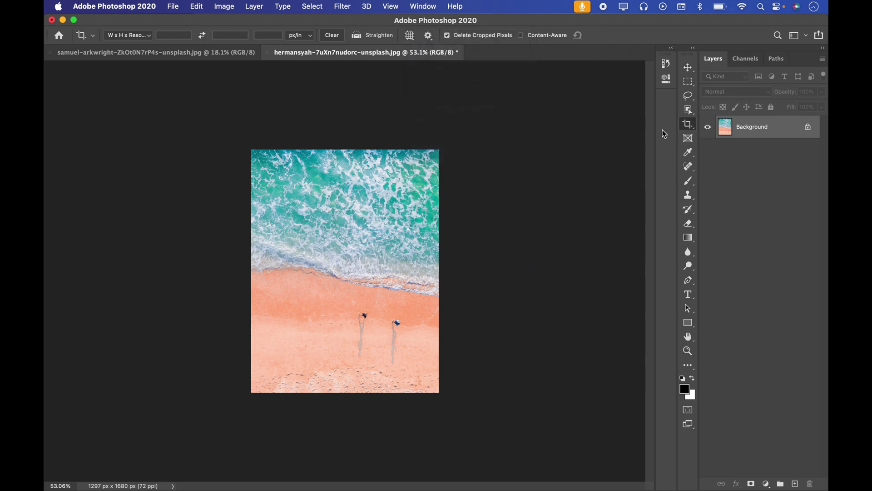
left_click(687, 124)
left_click(392, 191)
left_click_drag(439, 150, 431, 162)
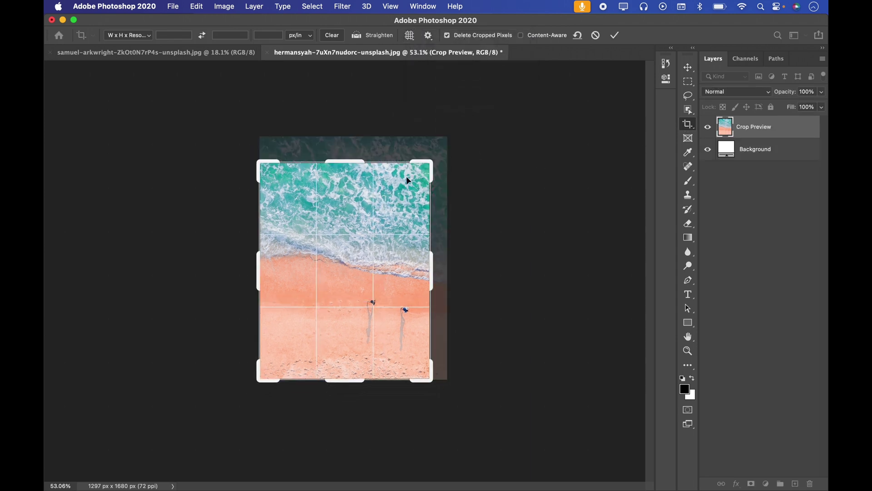
left_click_drag(389, 193, 372, 206)
Switch the crop overlay to Golden Spiral and shift the photo to the right within the frame.
left_click(411, 35)
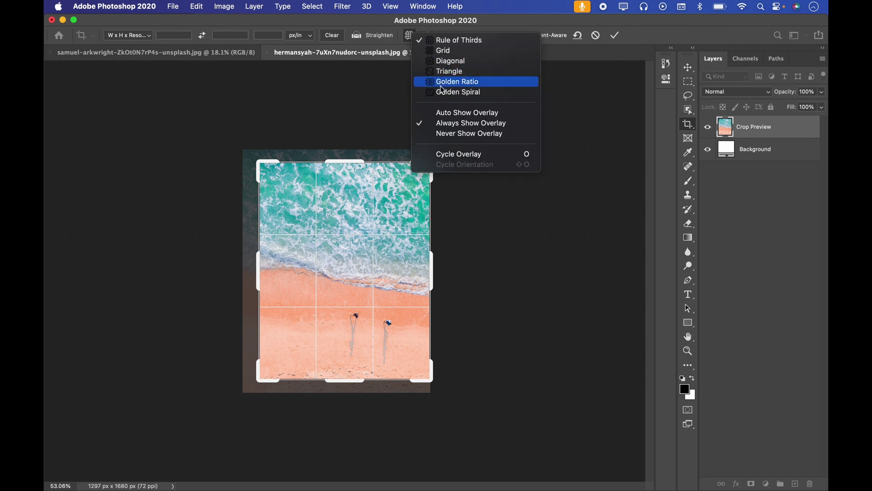
left_click(449, 92)
left_click_drag(366, 249, 374, 260)
Set the crop overlay visibility to Auto Show Overlay and move the photo slightly right and down.
left_click(409, 35)
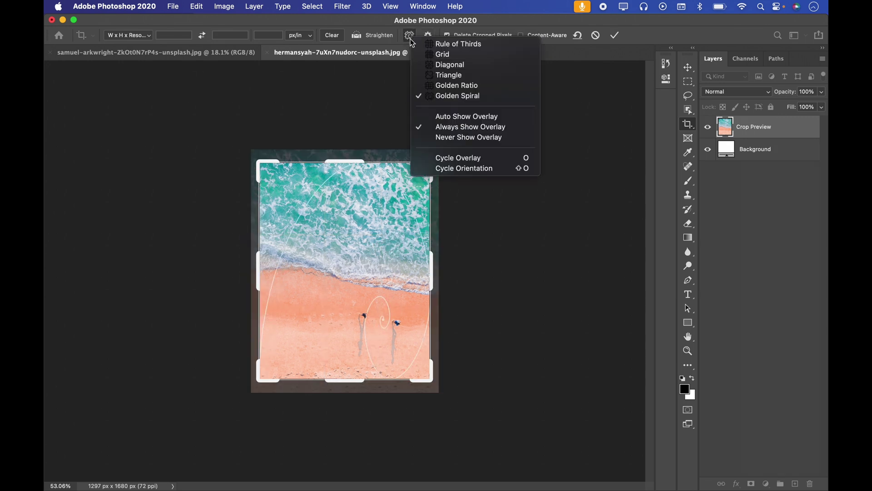
left_click(457, 119)
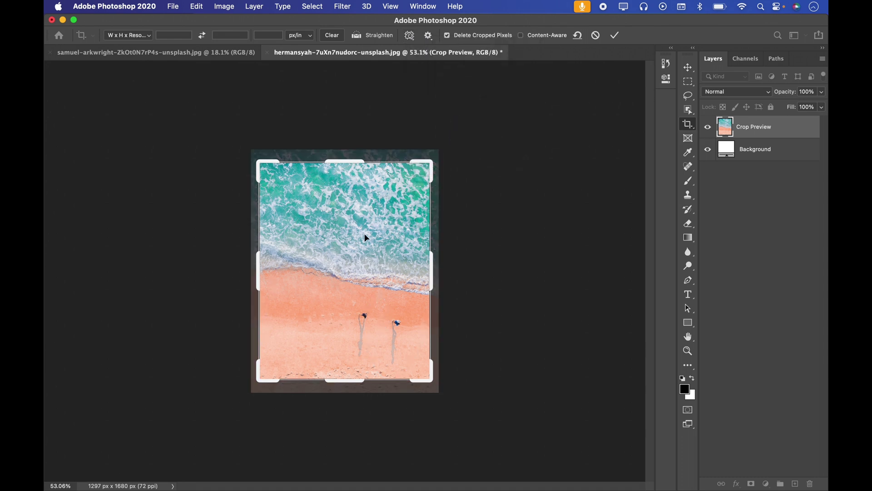
left_click_drag(364, 235, 350, 248)
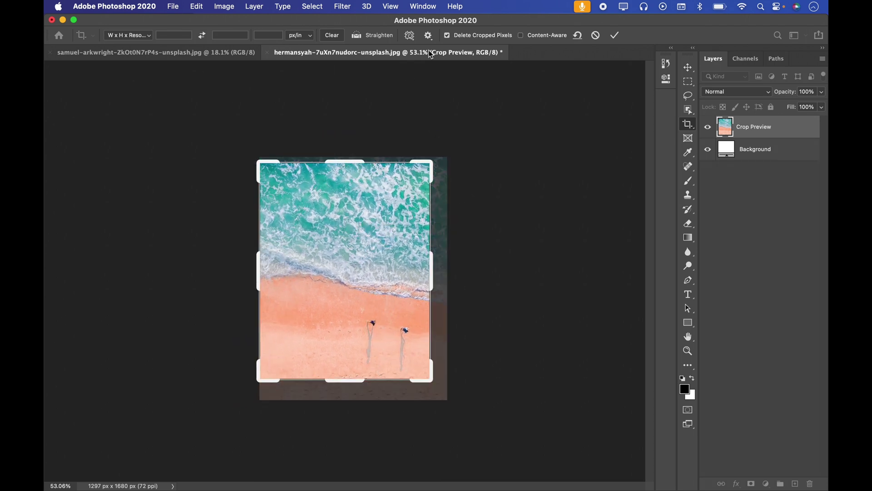
Set the crop overlay visibility to Always Show Overlay and nudge the photo within the frame.
left_click(409, 35)
left_click(457, 123)
mouse_move(369, 249)
left_mouse_down()
mouse_move(361, 242)
mouse_move(409, 240)
mouse_move(373, 251)
left_mouse_up()
Set the crop overlay to Never Show Overlay, then shrink the crop frame and reposition the photo.
left_click(413, 42)
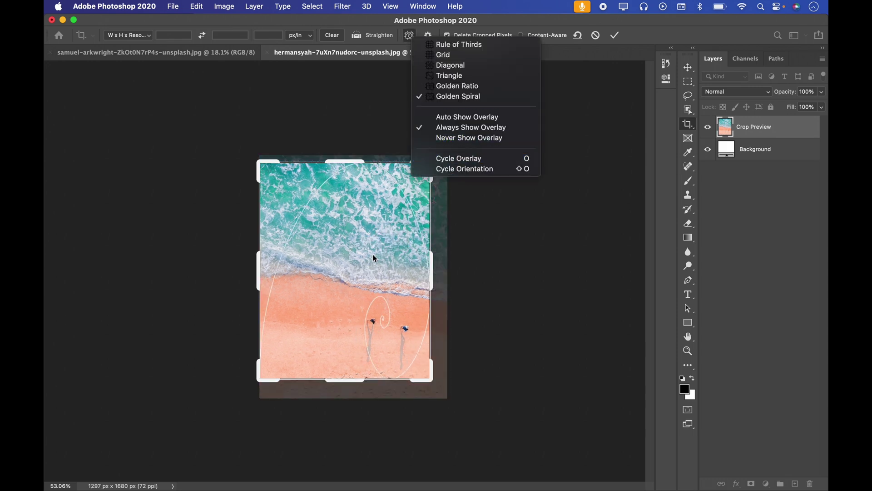
left_click(469, 138)
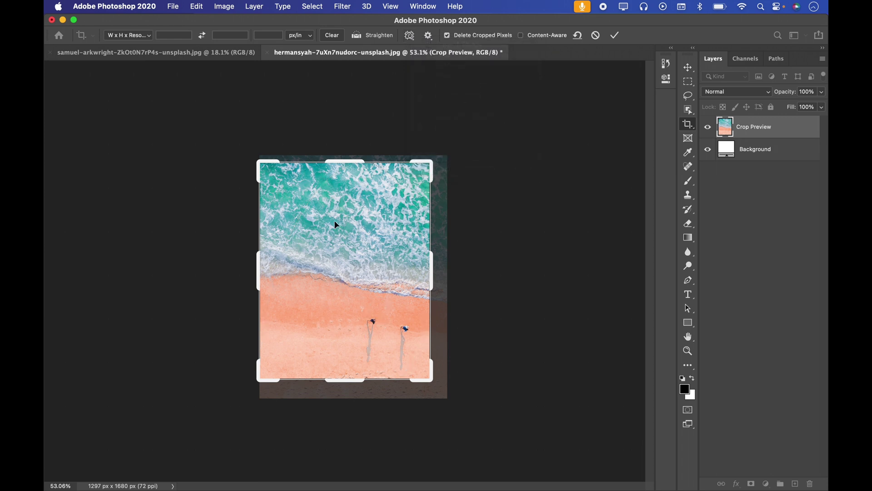
left_click_drag(335, 220, 320, 204)
left_click_drag(429, 163, 416, 174)
left_click_drag(379, 195, 384, 205)
Choose the Rule of Thirds overlay with Never Show Overlay and reduce the crop frame's height.
left_click(416, 39)
left_click(422, 38)
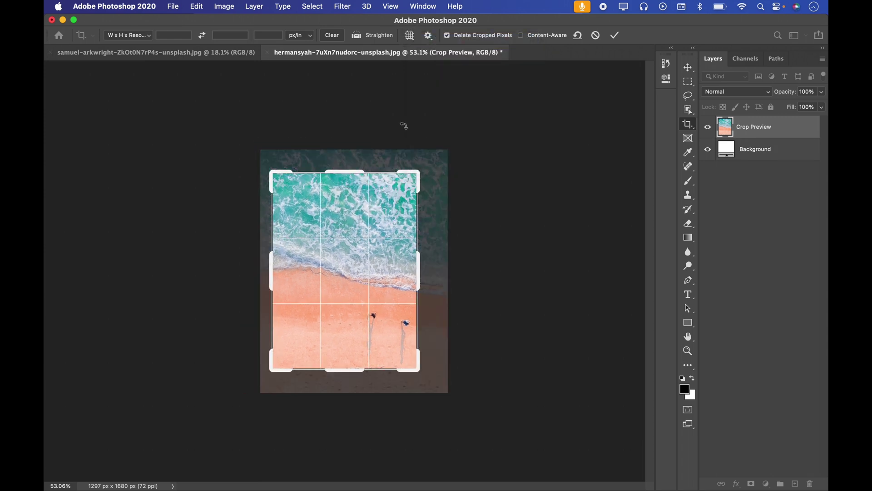
left_click(415, 36)
left_click(465, 135)
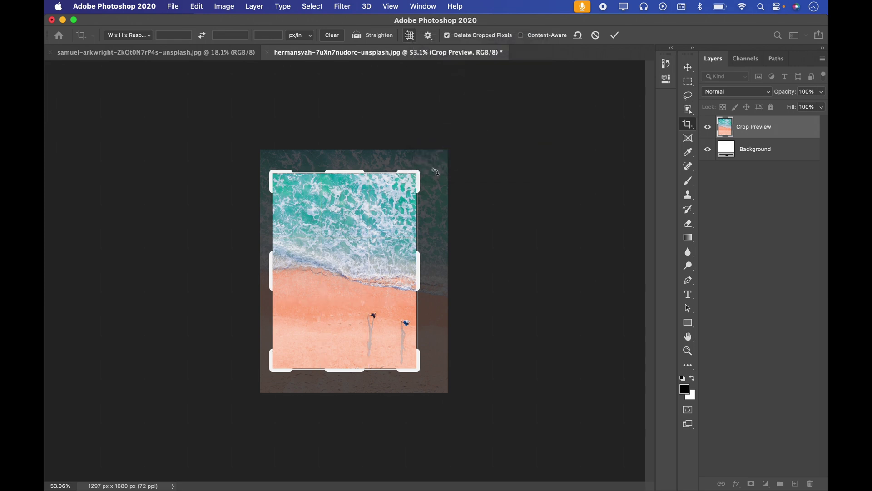
left_click_drag(372, 212, 370, 219)
left_click_drag(416, 170, 417, 188)
Restore Always Show Overlay and move the photo left and down within the crop frame.
left_click(408, 36)
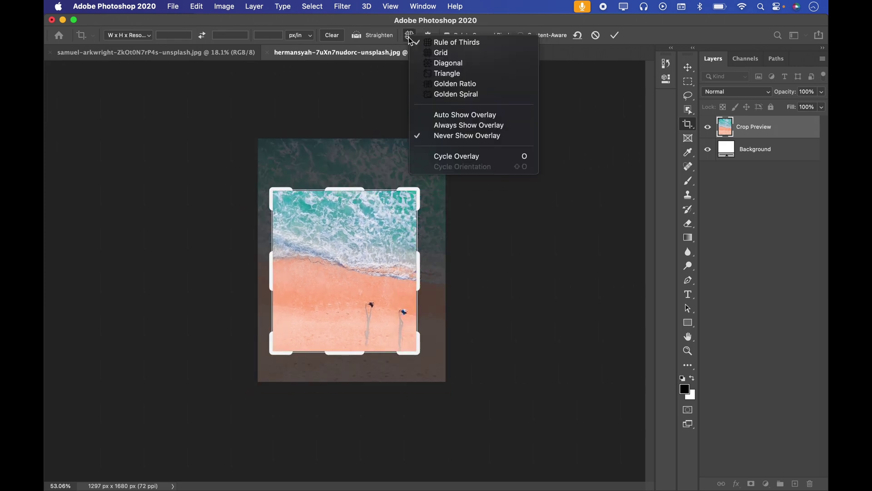
left_click(454, 125)
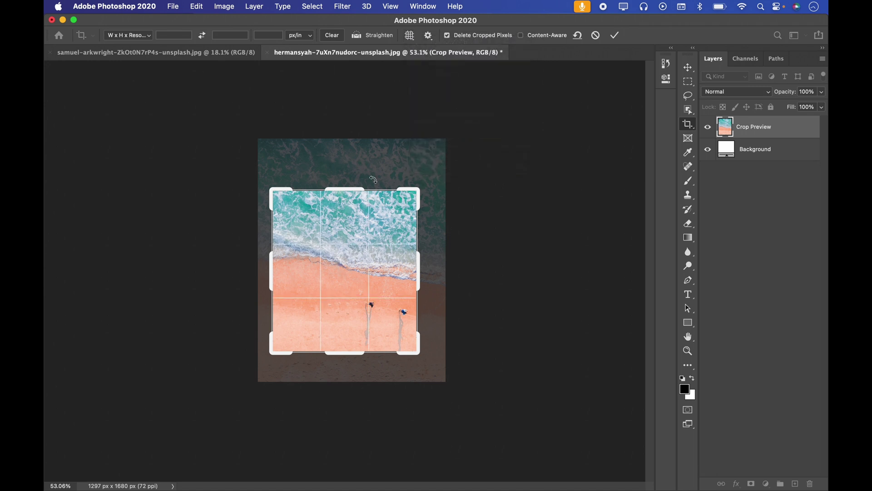
left_click_drag(353, 211, 346, 222)
Cycle the crop overlay repeatedly through all its types, from Rule of Thirds on to Golden Spiral.
left_click(409, 36)
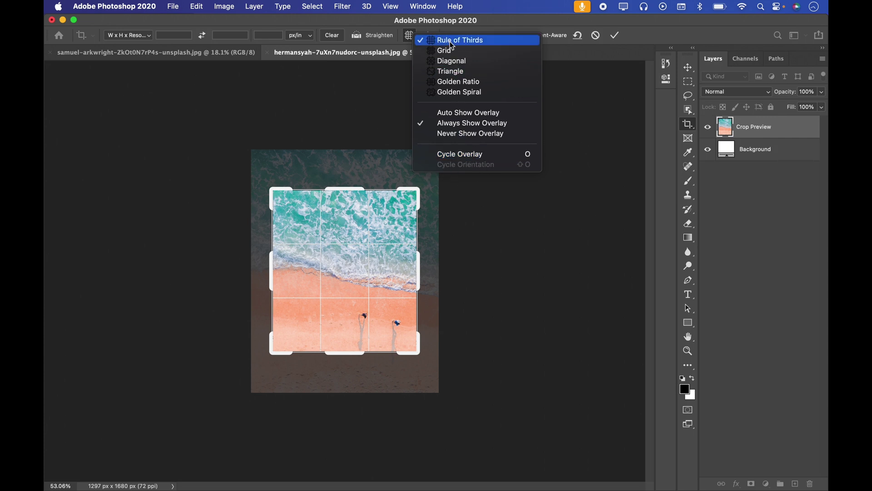
left_click(364, 229)
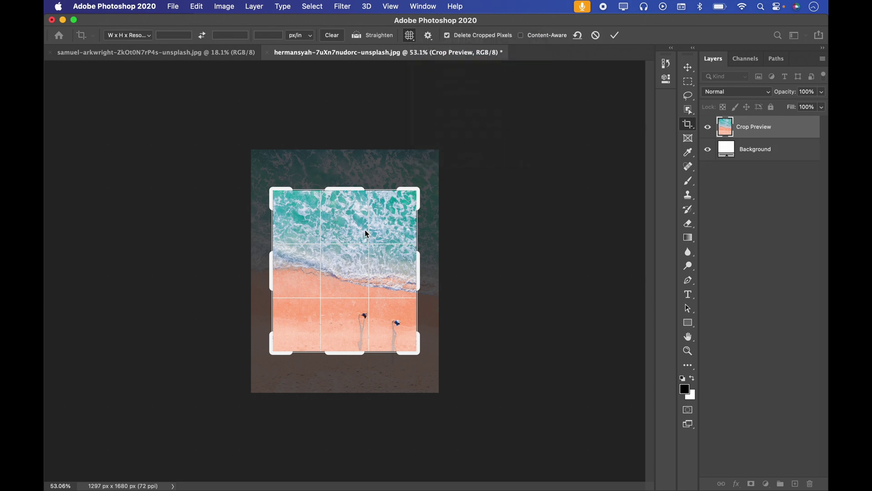
key("o")
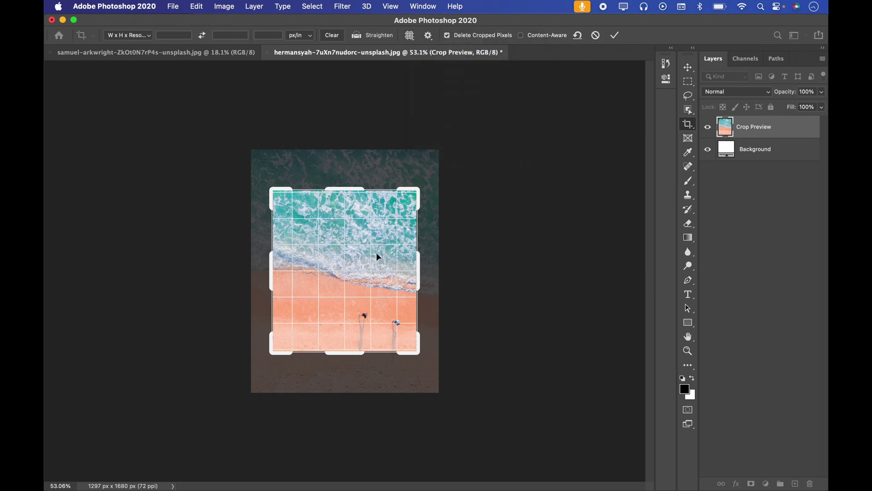
key("o")
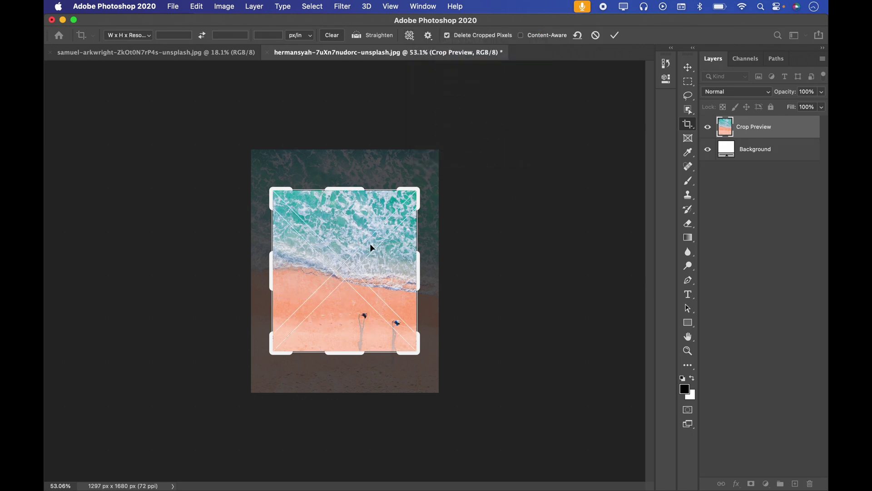
key("o")
key("o")
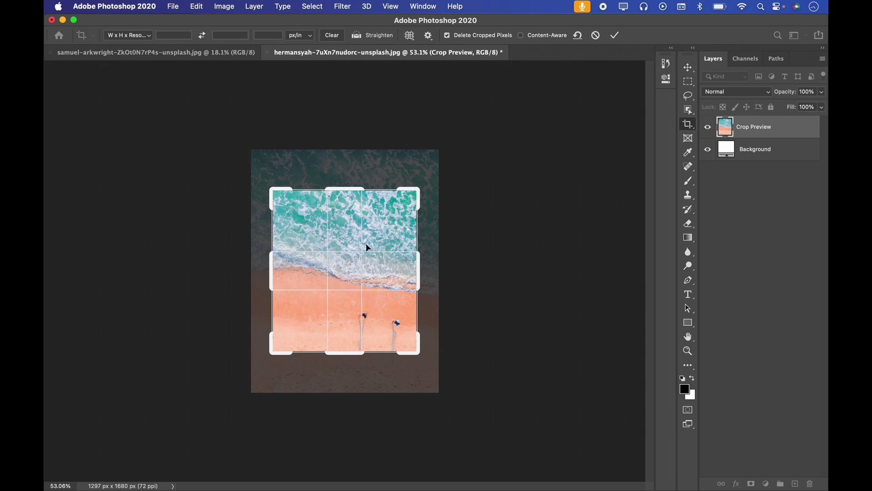
key("o")
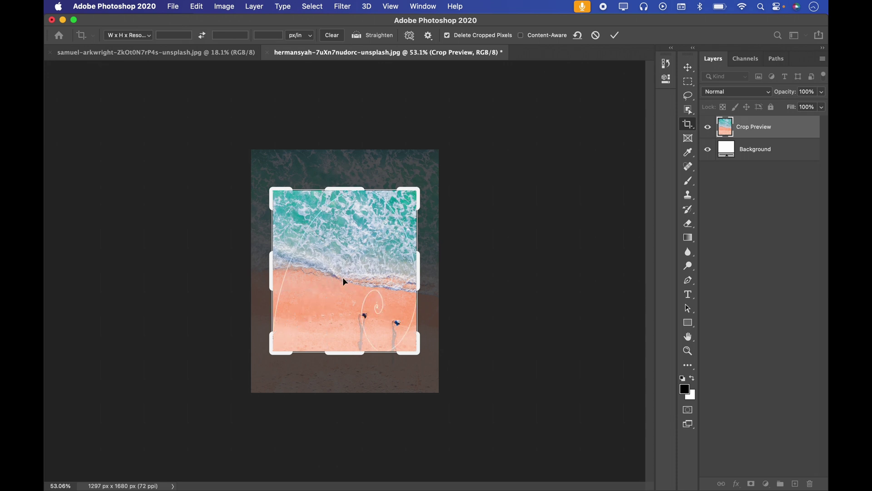
key("o")
key("o")
key("o")
key("o")
key("o")
key("o")
Use the Cycle Overlay command four times to advance the crop overlay from Golden Spiral to Triangle.
left_click(409, 35)
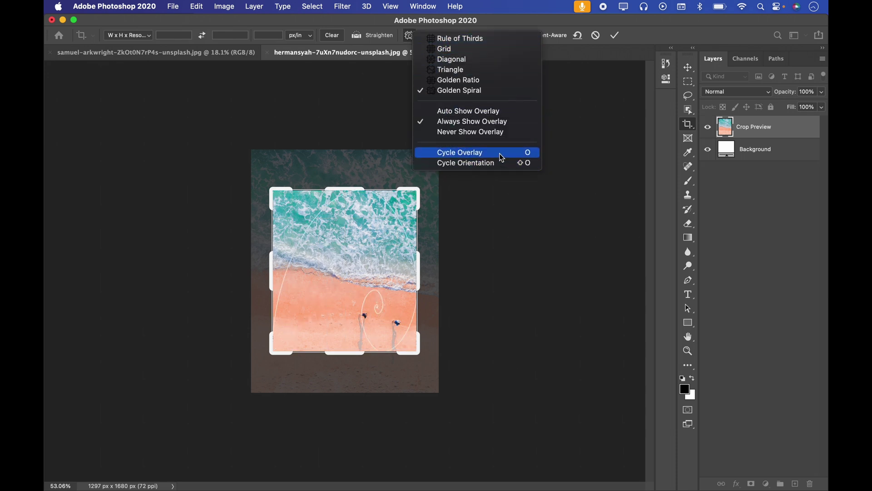
left_click(482, 151)
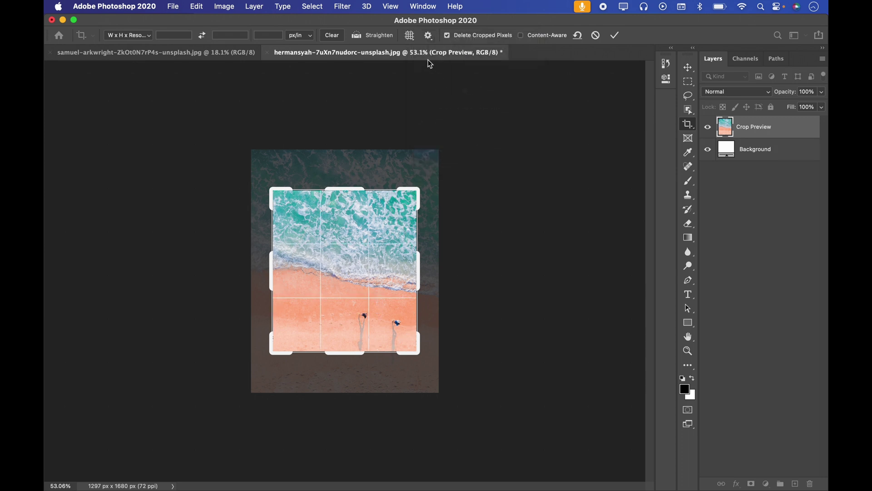
left_click(410, 36)
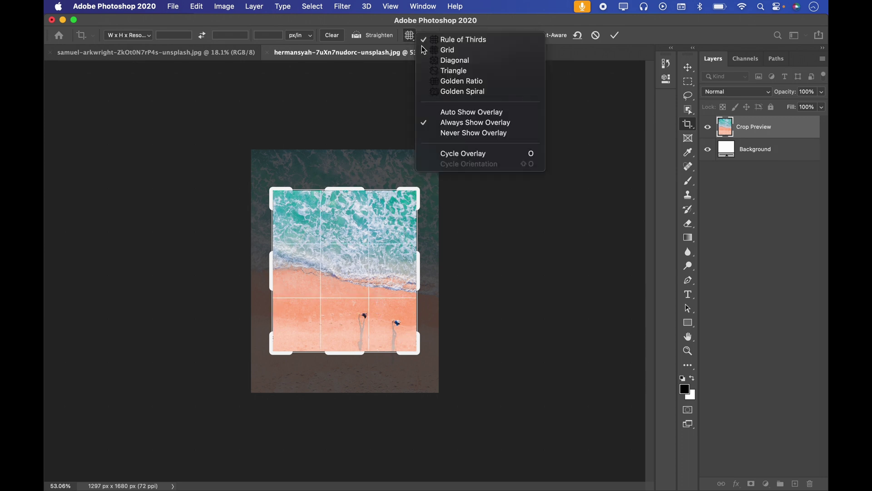
left_click(461, 155)
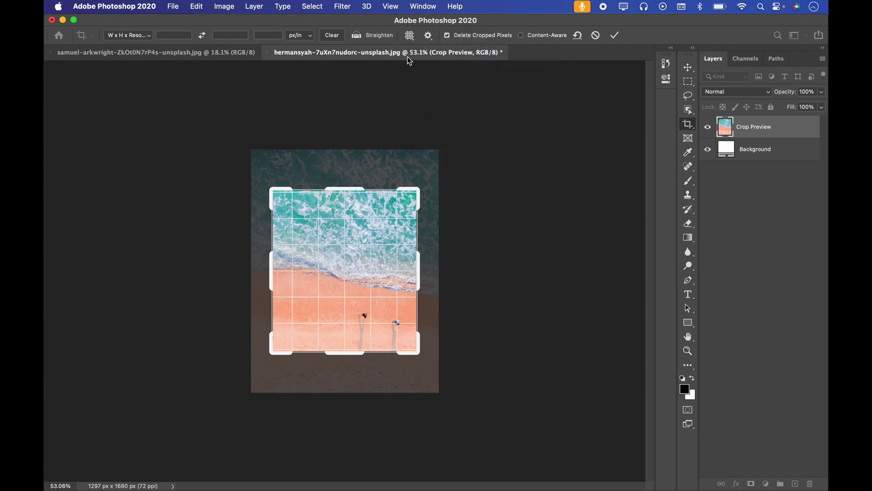
left_click(409, 35)
left_click(460, 154)
left_click(414, 36)
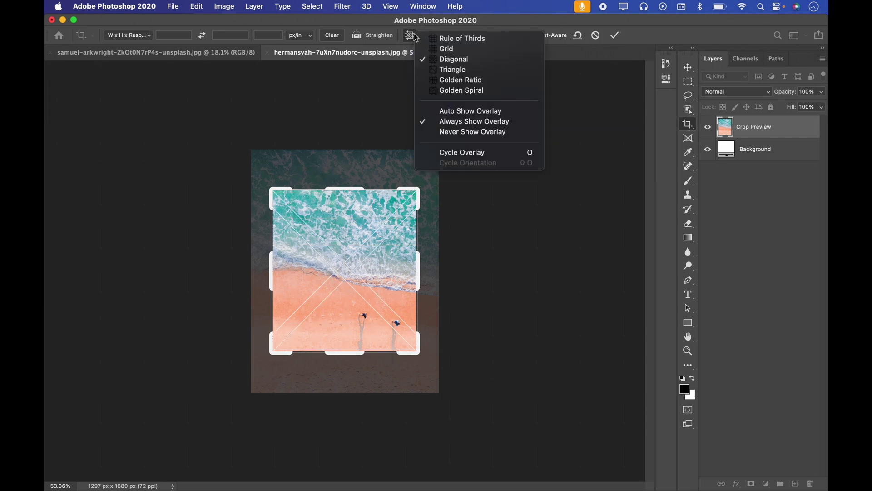
left_click(447, 151)
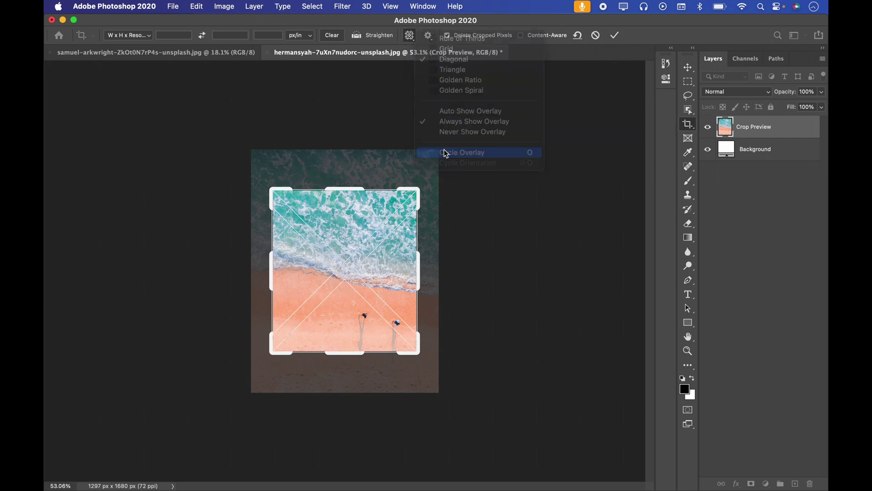
Set the crop overlay to Golden Spiral.
left_click(411, 37)
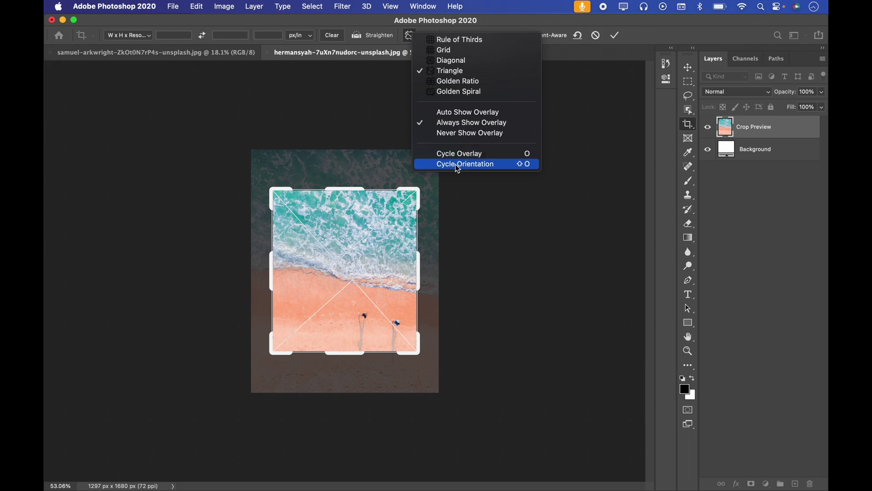
left_click(408, 54)
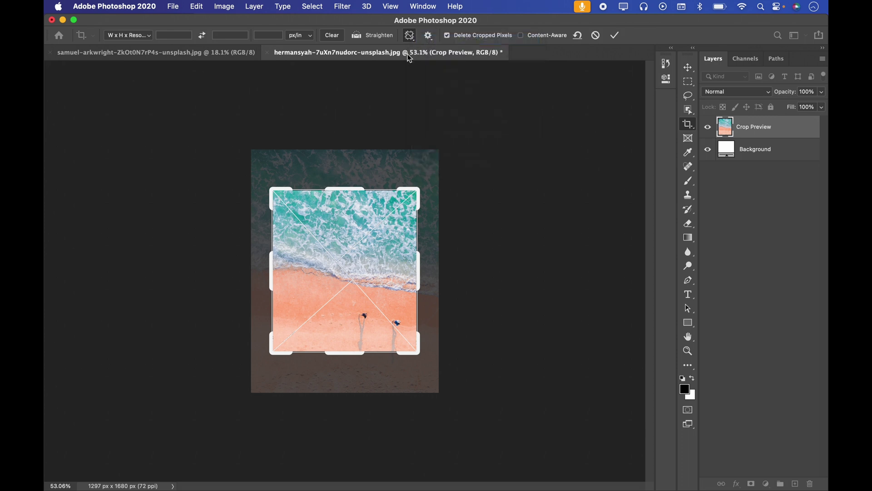
left_click(411, 37)
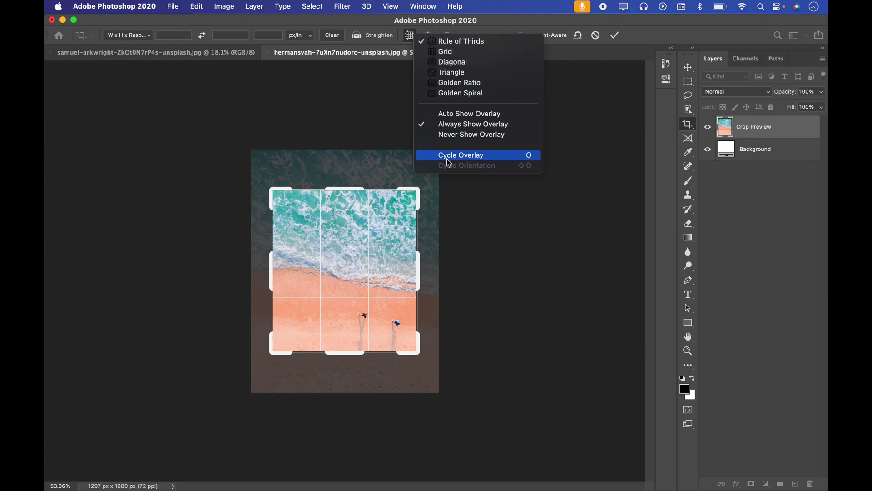
left_click(442, 95)
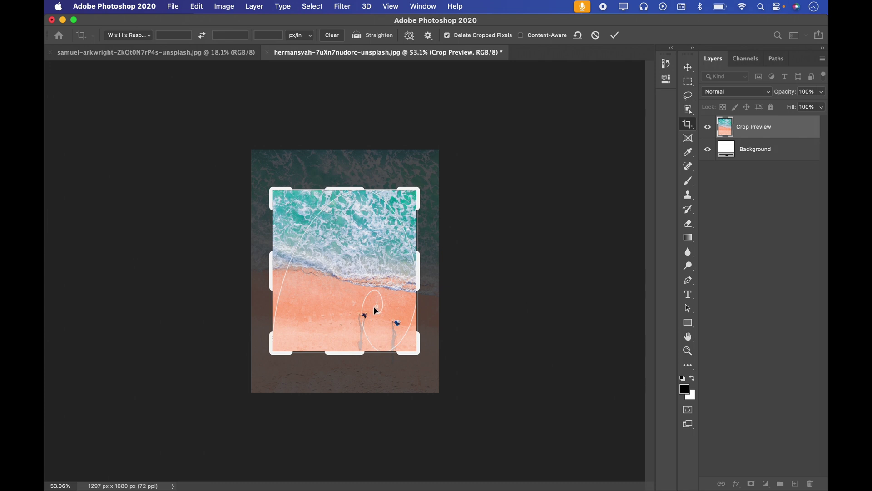
Use Cycle Orientation four times to flip the Golden Spiral overlay through its different orientations.
left_click(409, 36)
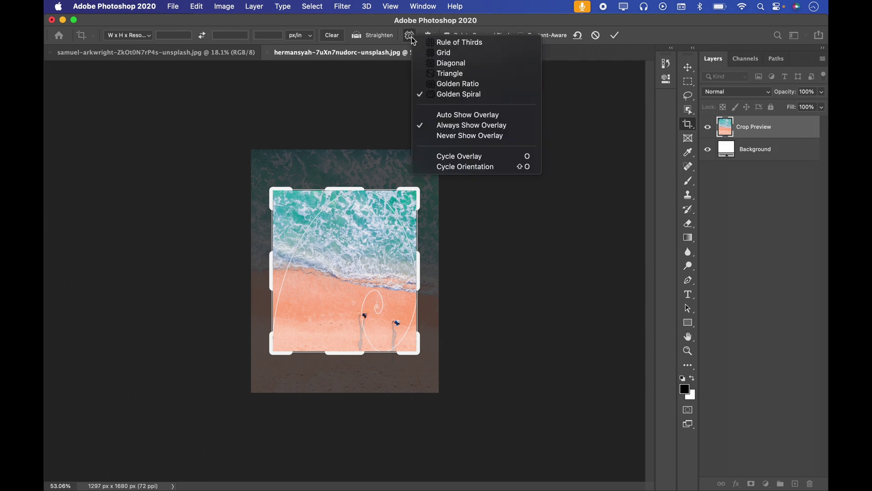
left_click(458, 172)
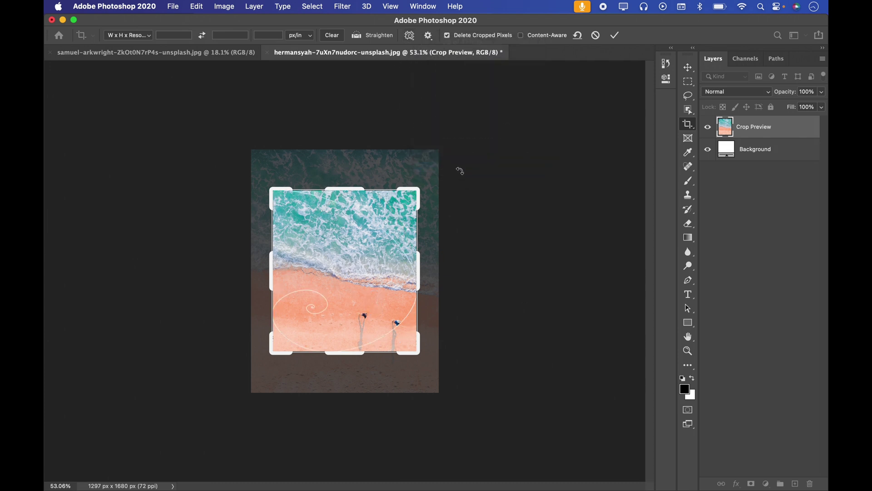
left_click(409, 36)
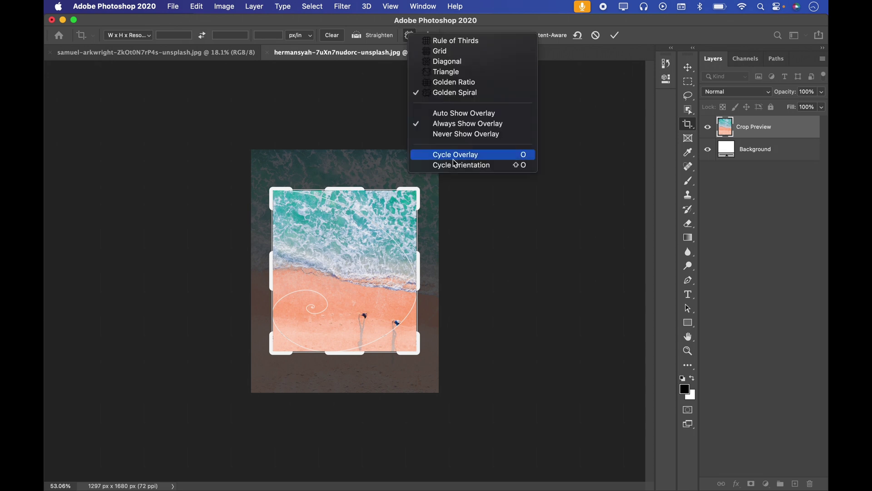
left_click(451, 167)
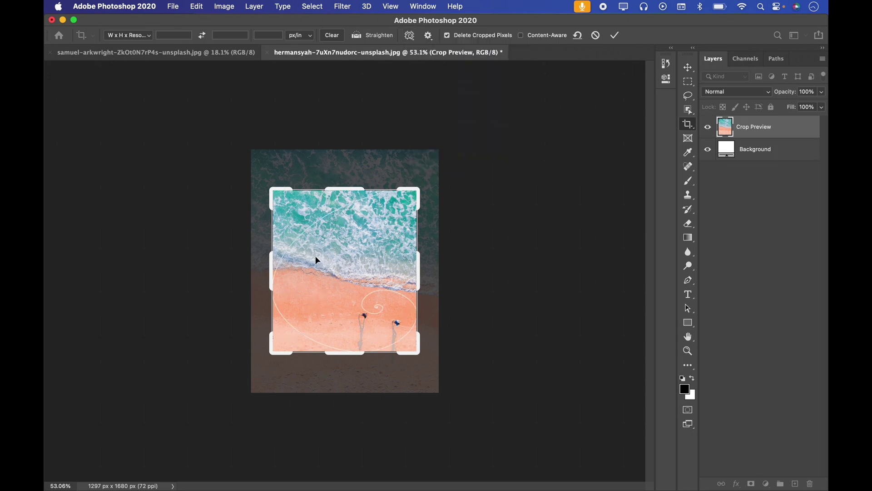
left_click(409, 36)
left_click(467, 168)
left_click(409, 36)
left_click(458, 166)
Switch the crop overlay to Golden Ratio and from there to Triangle.
left_click(409, 36)
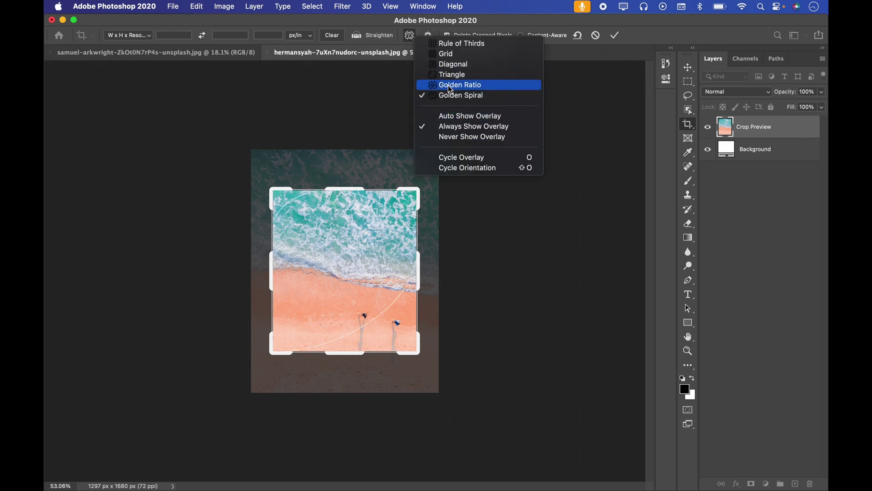
left_click(450, 86)
left_click(410, 35)
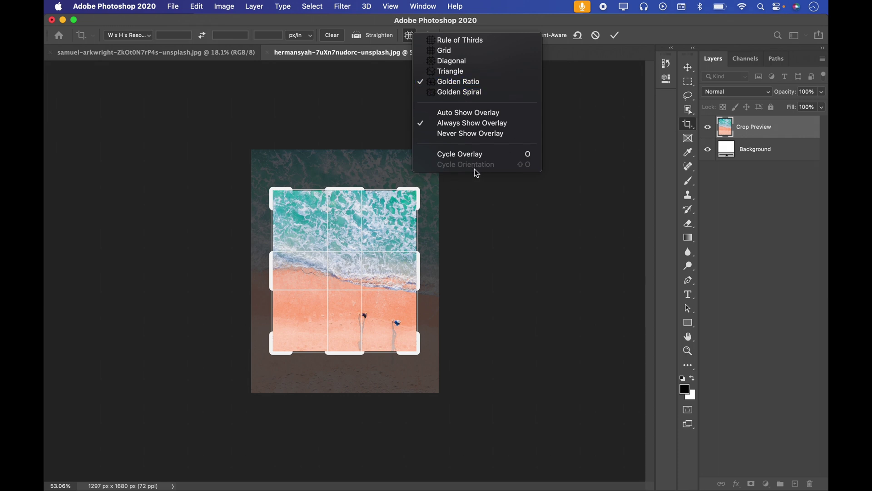
left_click(450, 71)
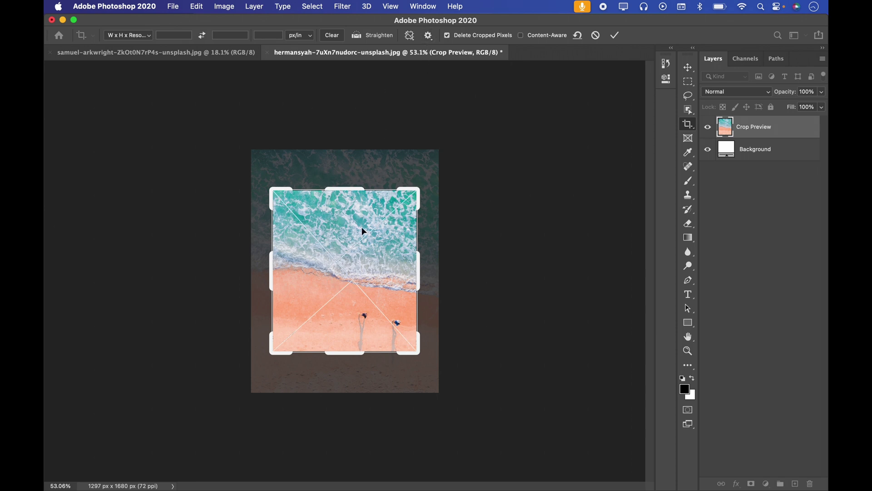
Use Cycle Orientation twice to flip the Triangle overlay and return it to its original direction.
left_click(409, 36)
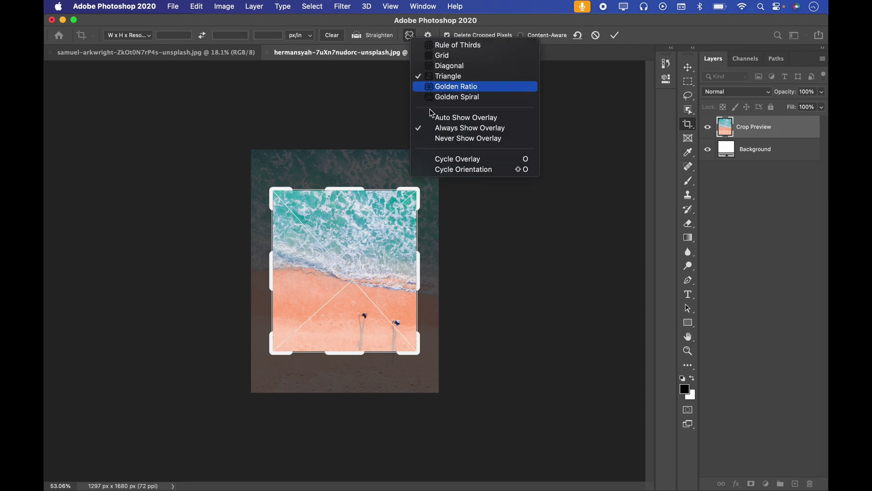
left_click(449, 170)
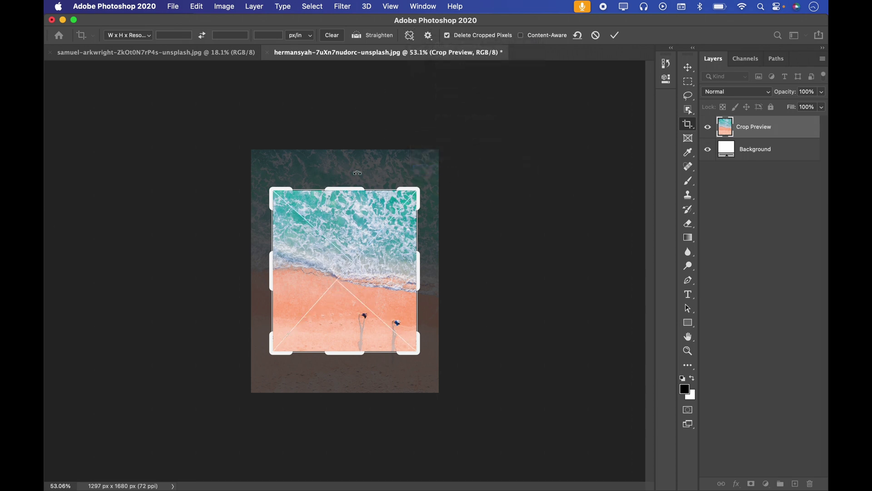
left_click(409, 35)
left_click(450, 170)
Switch the crop overlay through Diagonal and Grid, ending on Rule of Thirds.
left_click(409, 35)
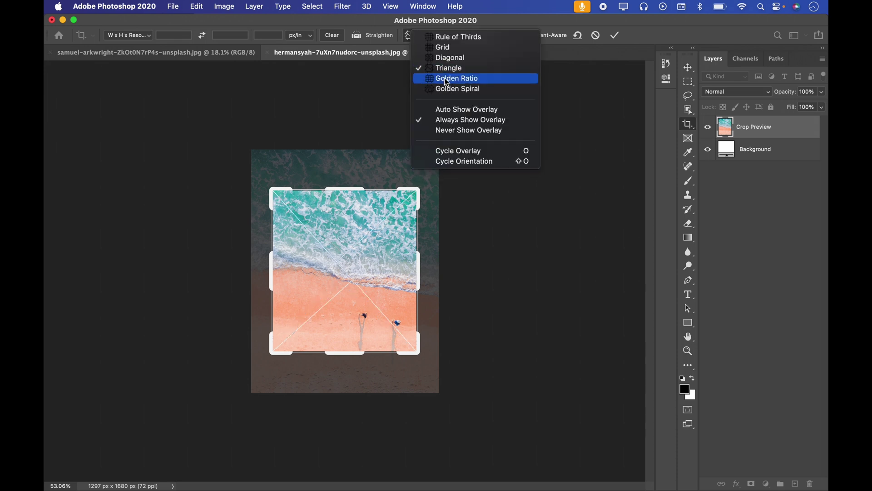
left_click(448, 58)
left_click(410, 35)
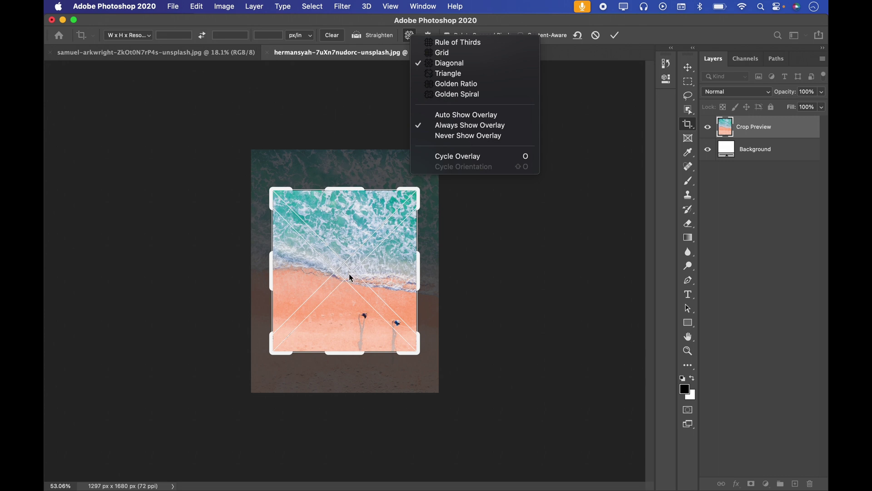
left_click(442, 53)
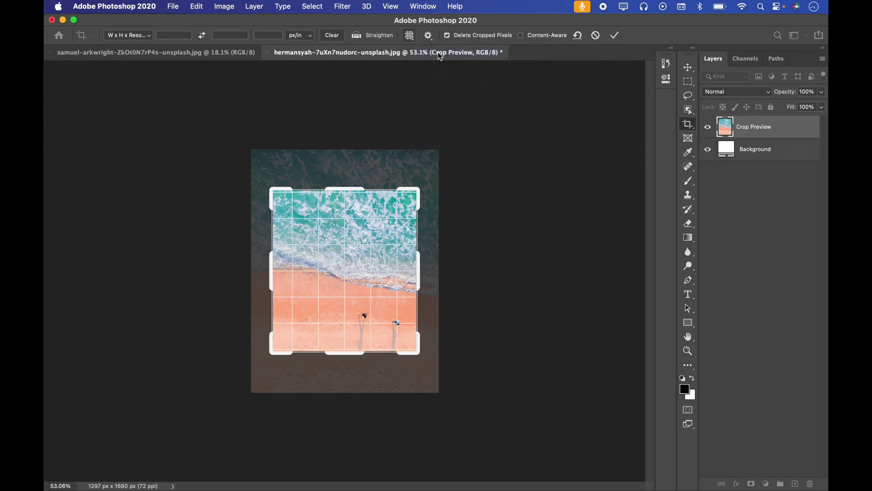
left_click(410, 36)
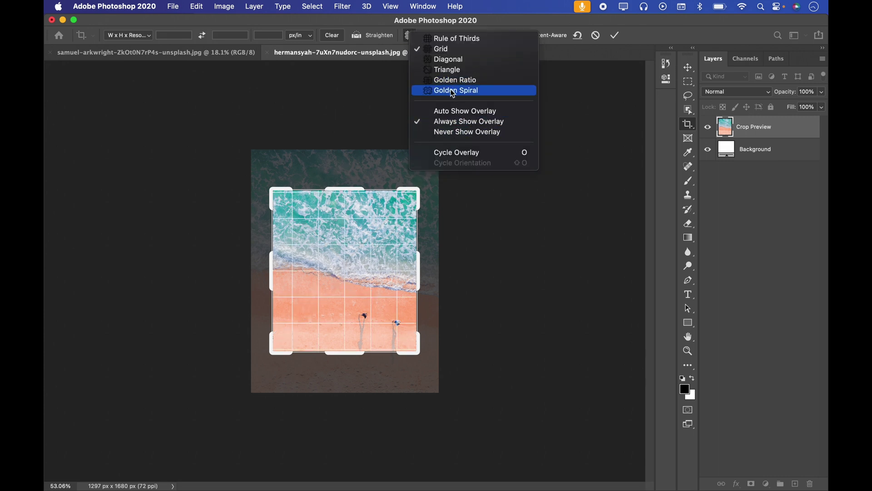
left_click(449, 40)
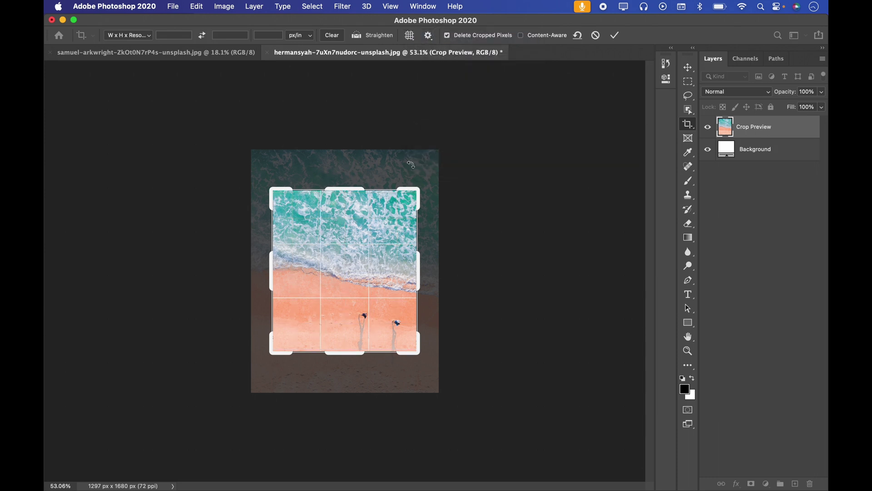
Enlarge the crop frame from its upper-right corner and apply the crop at about 1047 × 1256 px with the Rule of Thirds overlay.
left_click_drag(413, 194, 420, 175)
left_click(408, 35)
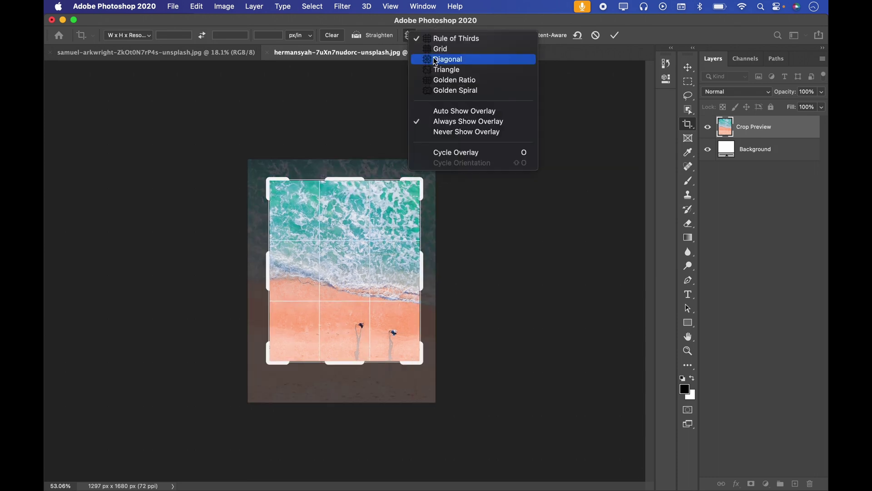
left_click(439, 49)
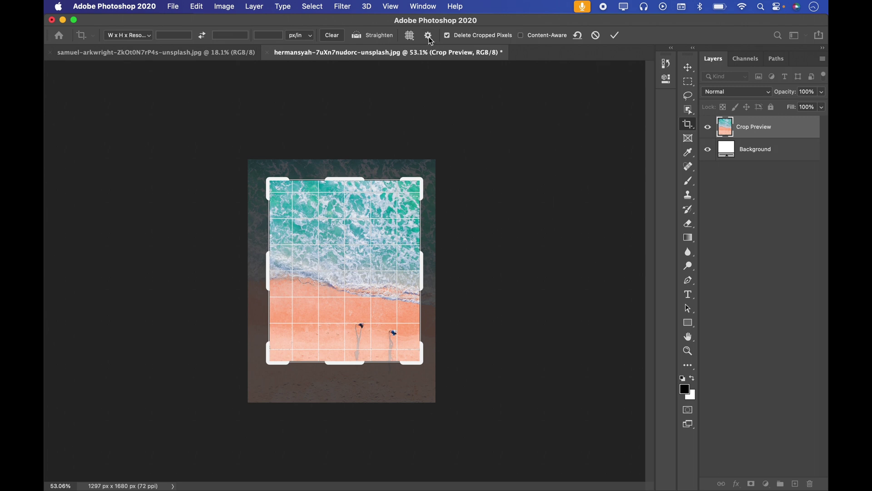
left_click(409, 35)
left_click(446, 39)
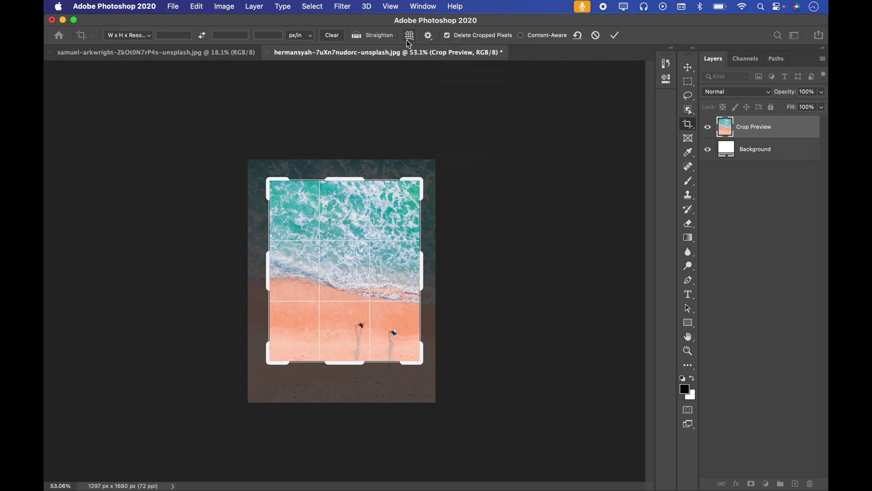
left_click(613, 36)
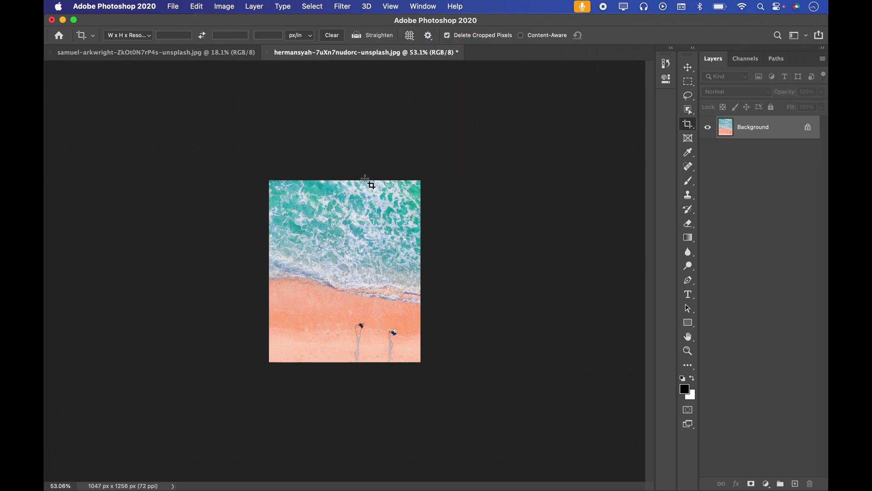
left_click(410, 36)
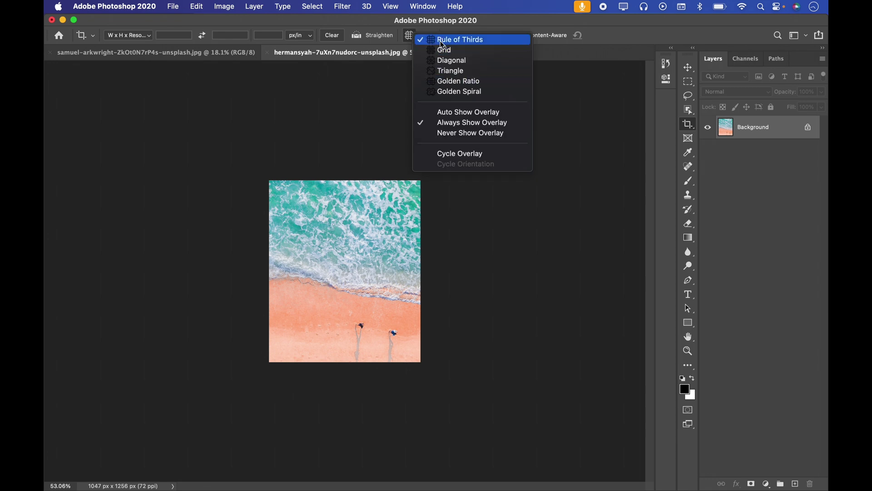
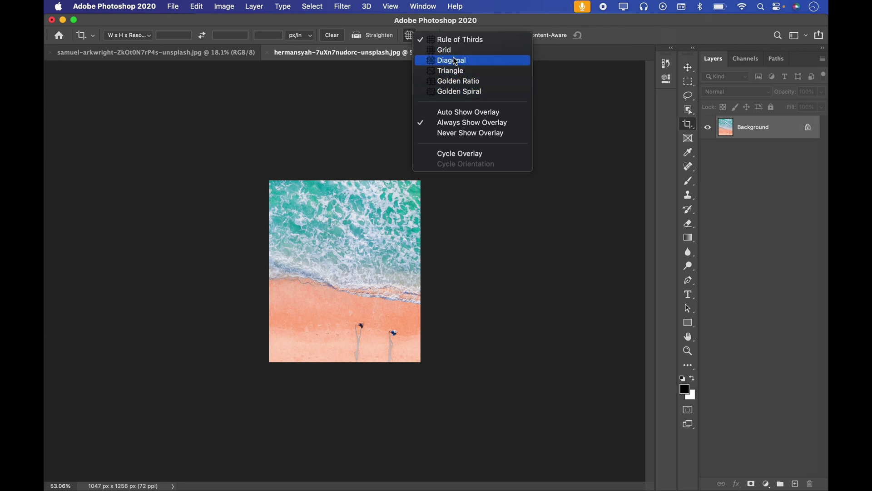
left_click(585, 51)
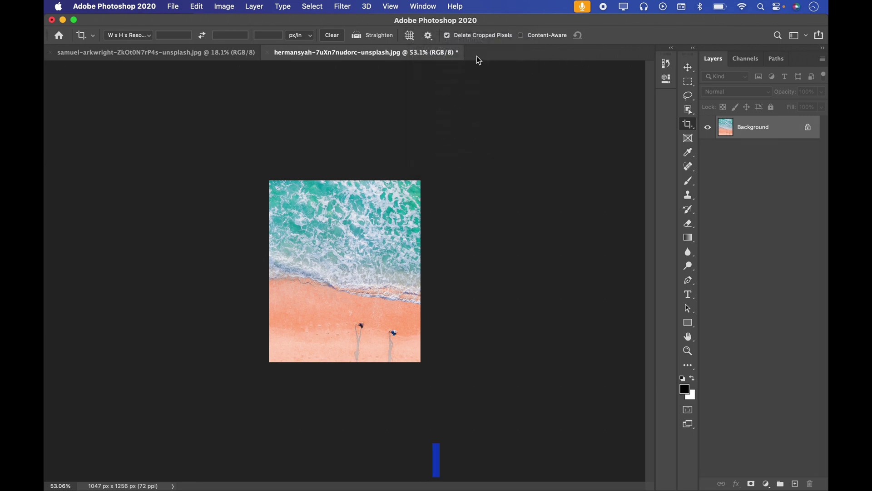
left_click(431, 38)
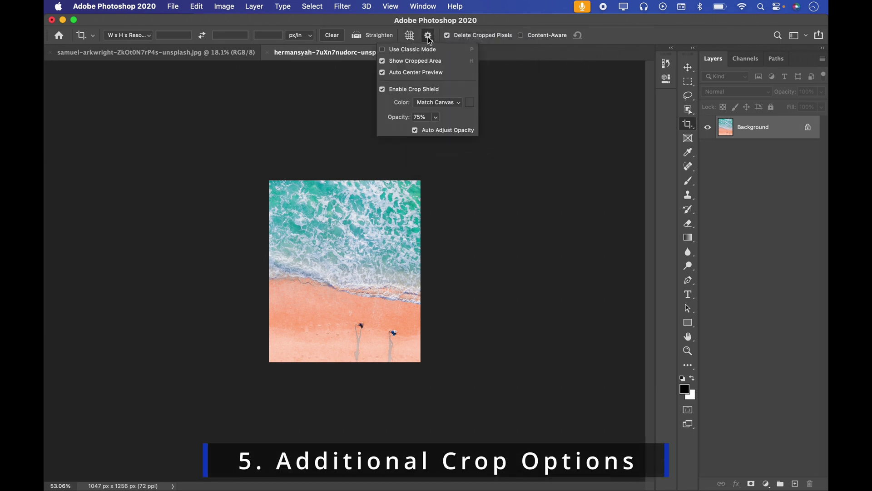
left_click(429, 36)
Switch to the penguin photo and enable Use Classic Mode for the Crop tool.
left_click(233, 55)
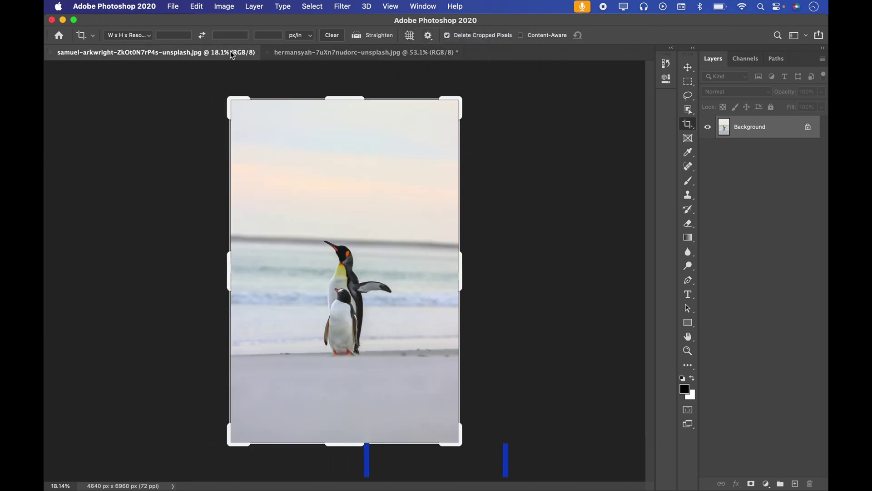
left_click(688, 67)
left_click(688, 124)
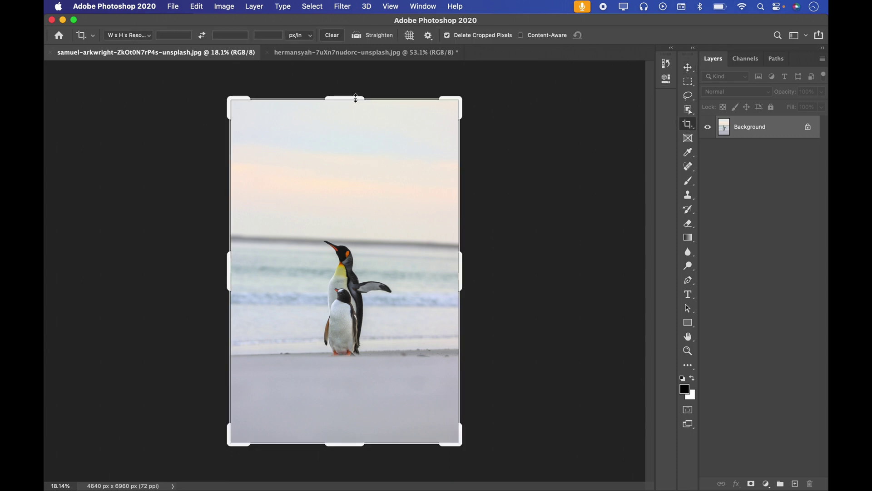
left_click(429, 36)
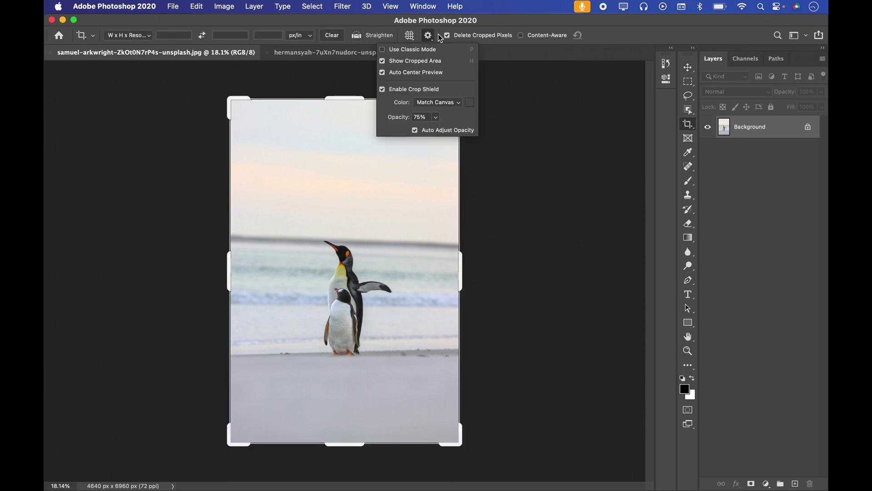
left_click(383, 50)
left_click(345, 174)
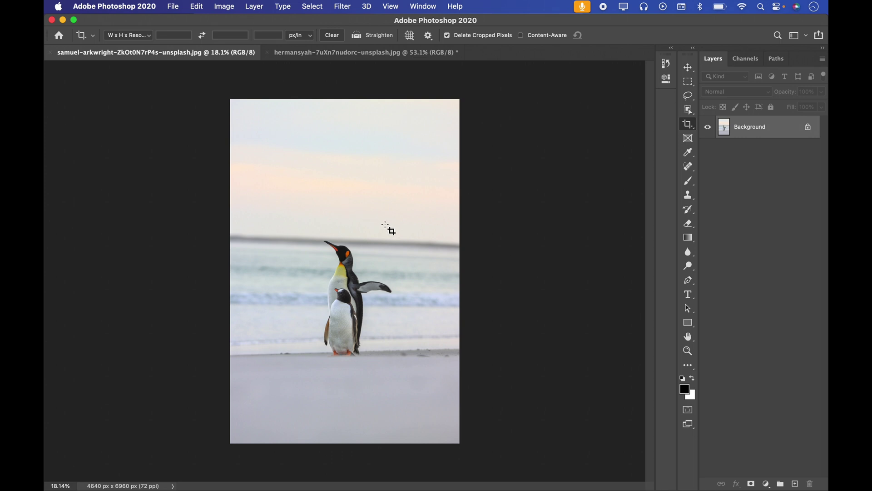
Draw a tall crop frame over the penguins and move it to the lower part of the photo.
left_click_drag(280, 146, 401, 335)
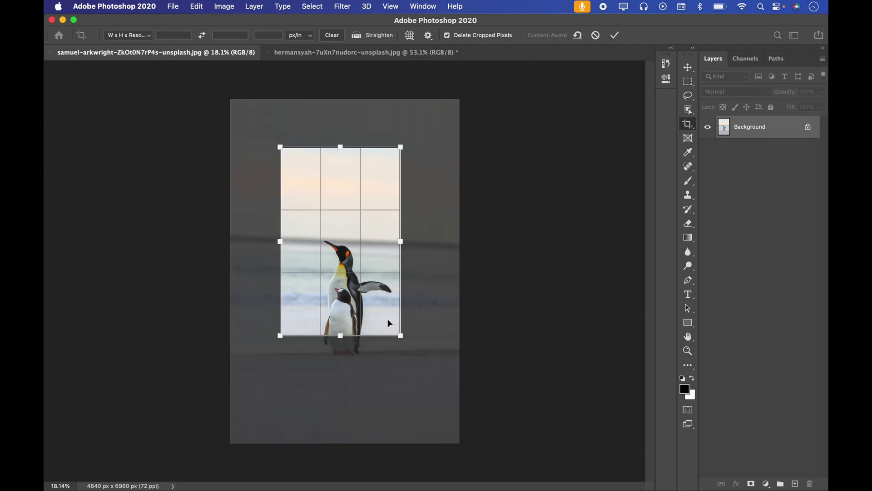
left_click_drag(337, 233, 375, 206)
left_click_drag(386, 176, 372, 324)
Extend the crop frame upward and widen it on both the left and right sides.
left_click_drag(360, 241, 359, 163)
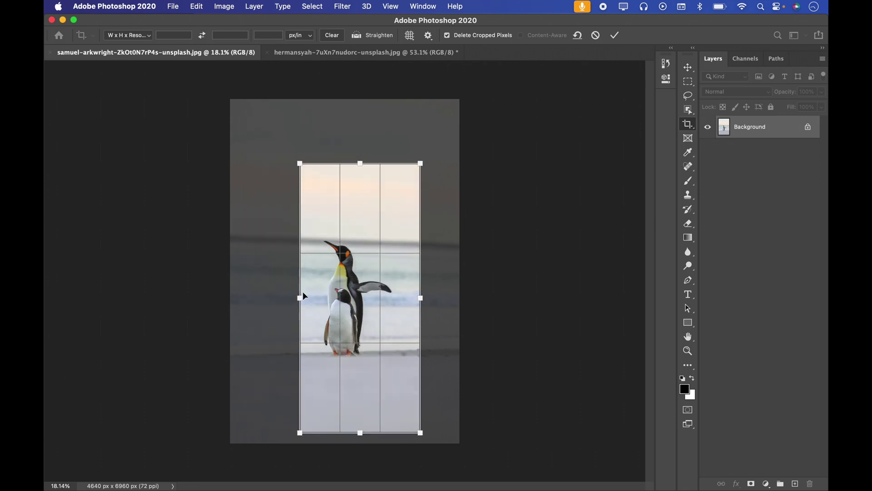
left_click_drag(301, 295, 278, 295)
left_click_drag(426, 294, 440, 294)
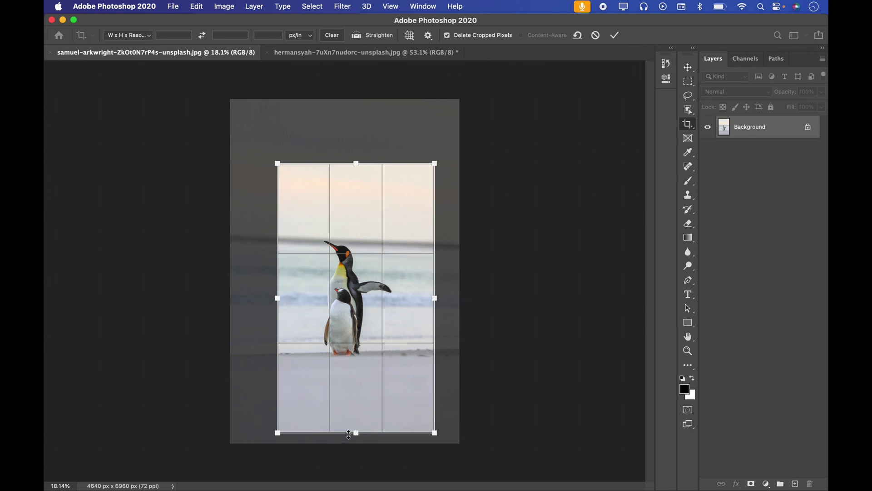
Shorten and reposition the crop frame so it encloses both penguins with some space above and below.
left_click_drag(348, 434, 343, 303)
left_click_drag(367, 222, 345, 309)
left_click_drag(348, 284, 354, 279)
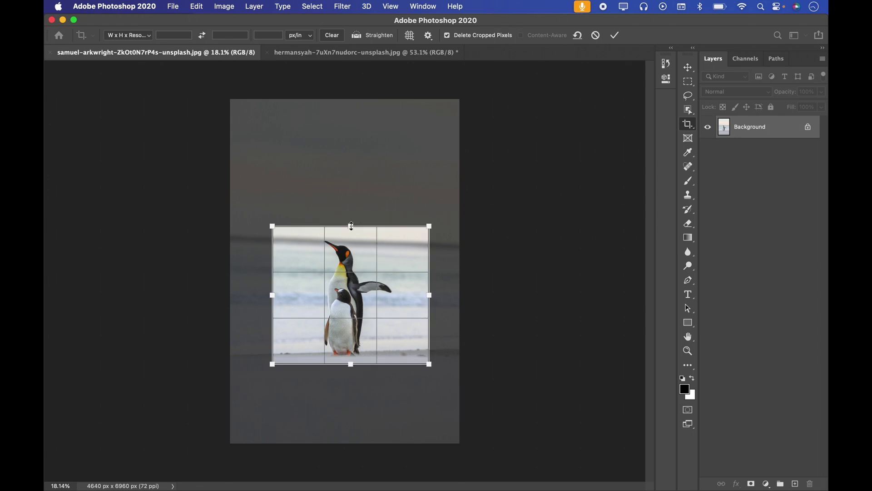
left_click_drag(351, 226, 351, 192)
left_click_drag(354, 369, 355, 378)
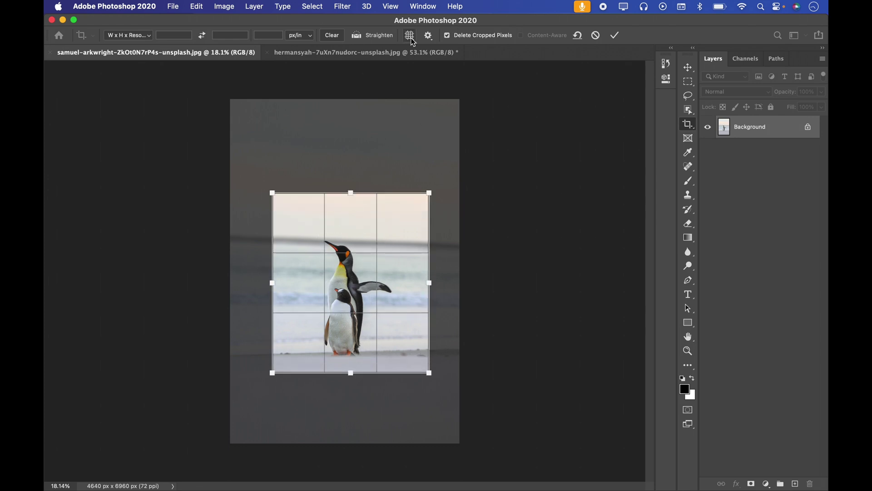
Turn off Classic Mode for the Crop tool and move the photo around beneath the crop frame.
left_click(428, 36)
left_click(384, 50)
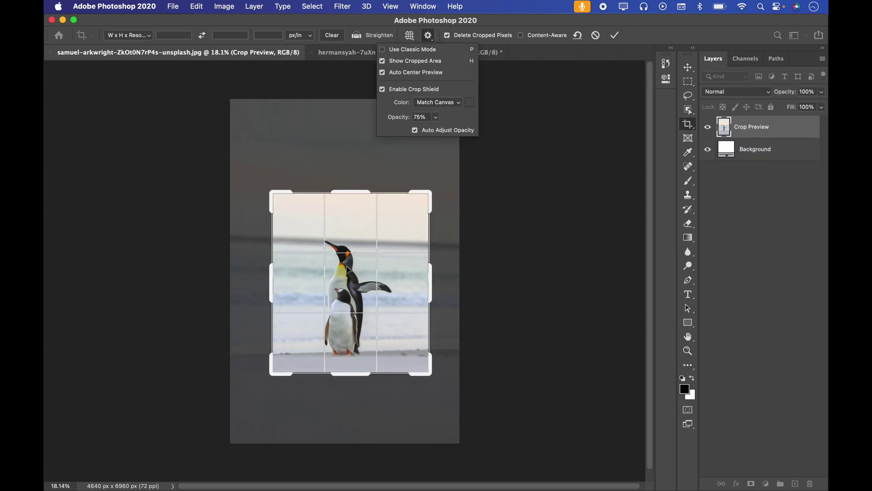
left_click_drag(348, 269, 335, 256)
left_click_drag(386, 318, 384, 278)
Extend the crop frame upward, sideways and downward so it surrounds both penguins with extra space.
left_click_drag(424, 187, 422, 157)
left_click(259, 273)
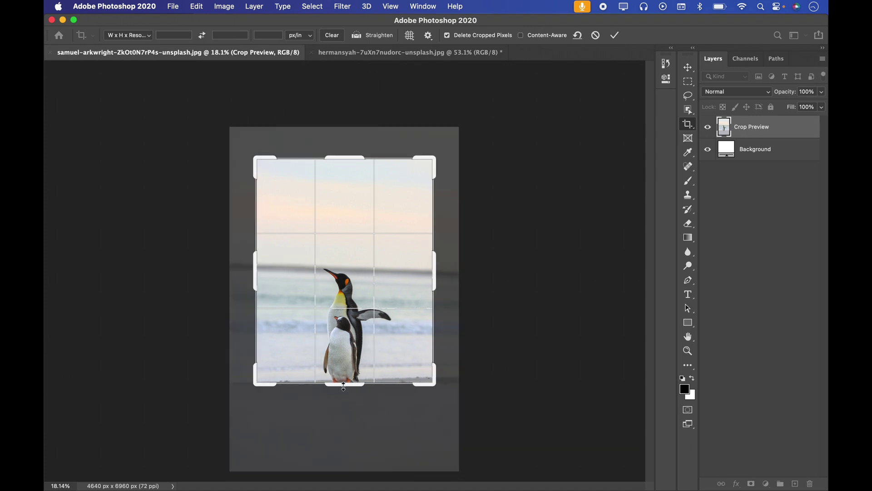
left_click_drag(343, 387, 343, 406)
Toggle Show Cropped Area off and back on, and shift the photo upward within the crop frame.
left_click(428, 36)
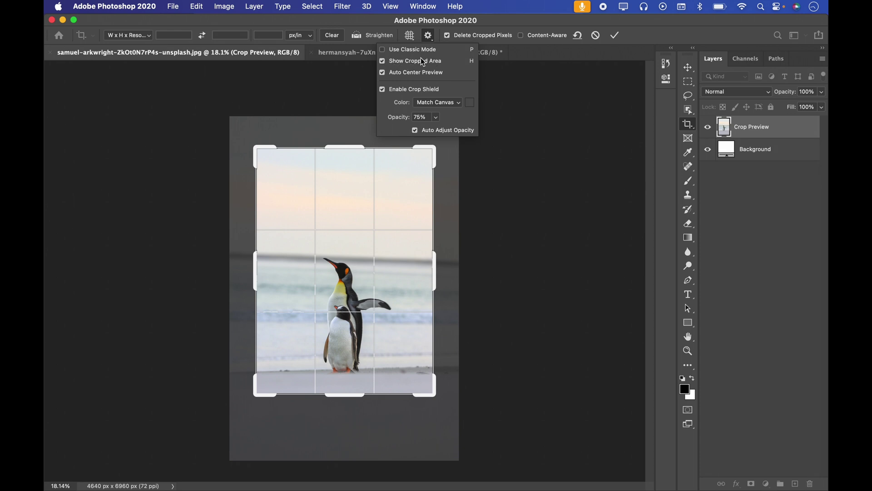
left_click(393, 63)
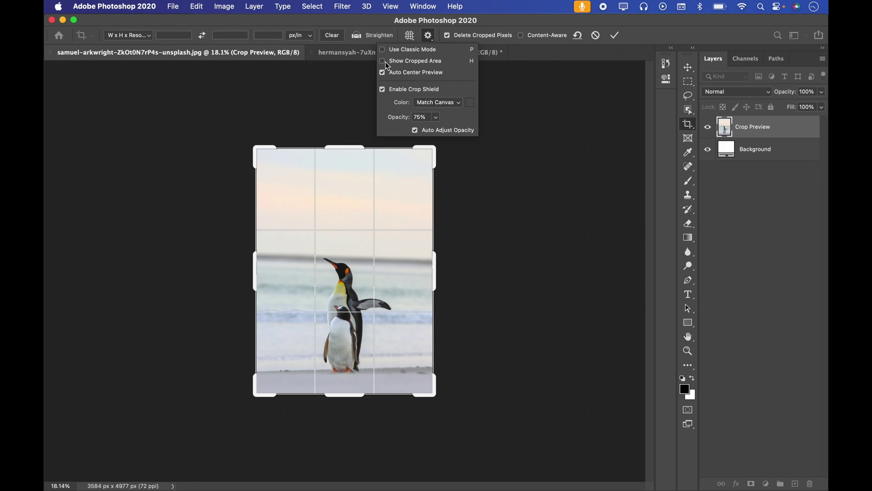
left_click(385, 61)
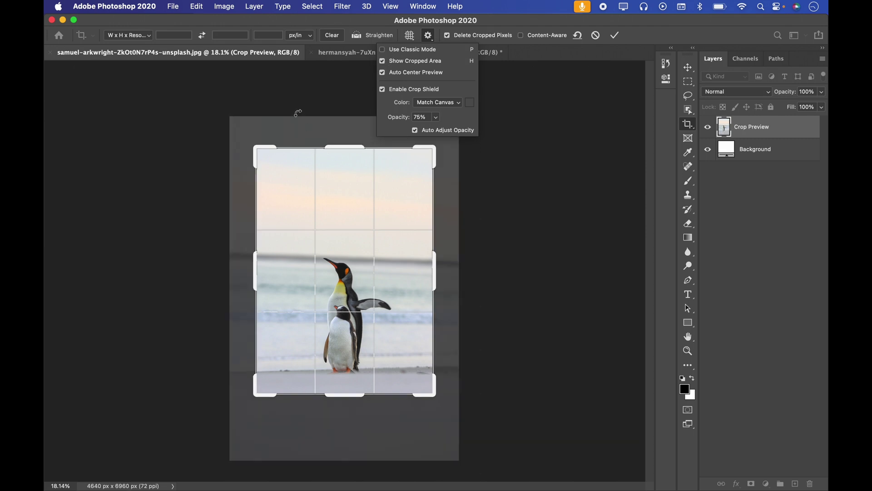
left_click(346, 201)
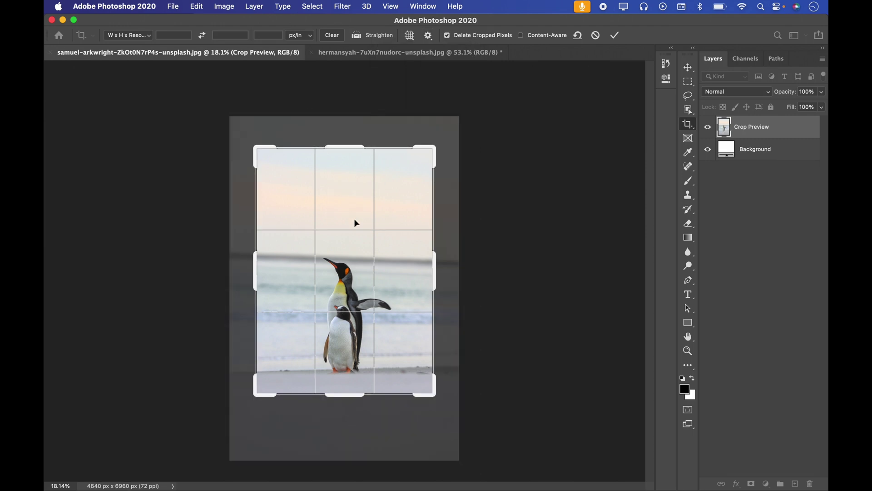
left_click_drag(353, 219, 353, 202)
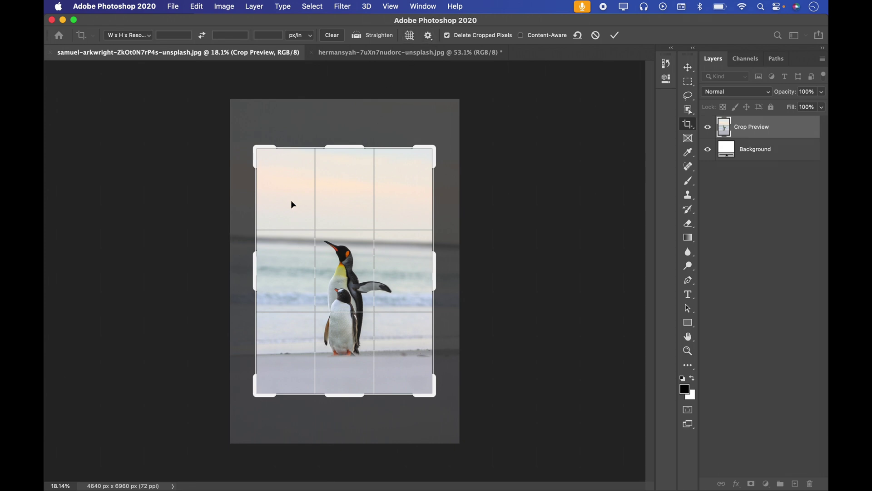
Hide the cropped area, reposition the photo inside the frame, and show the cropped area again before discarding the crop.
left_click(428, 35)
left_click(386, 60)
left_click_drag(404, 170, 356, 202)
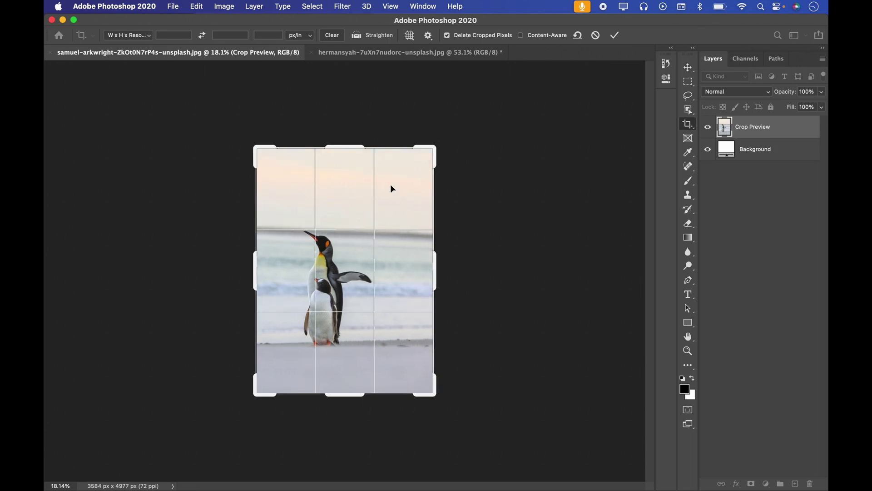
left_click(428, 35)
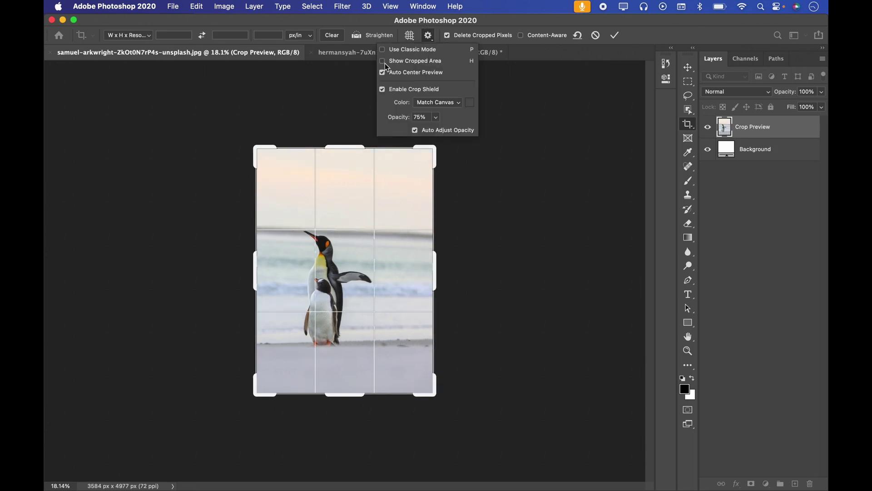
left_click(384, 62)
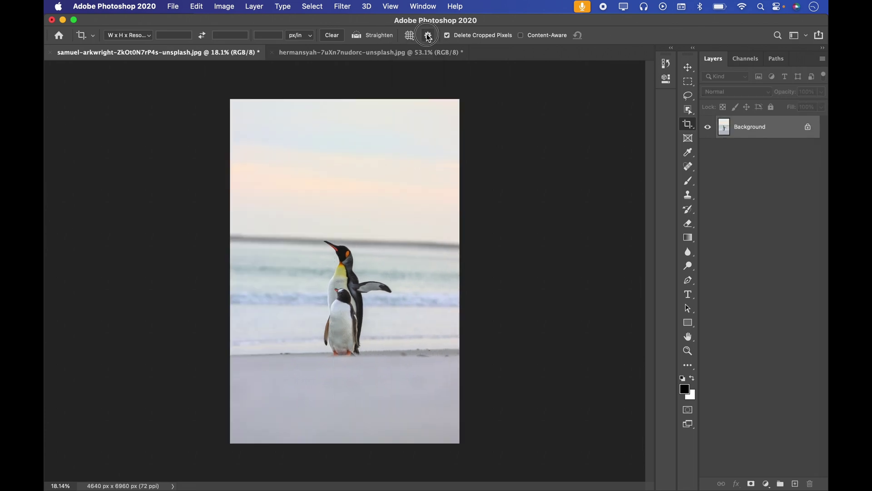
With Auto Center Preview enabled, start a crop on the penguin photo and resize the frame from its corners and side.
left_click(428, 36)
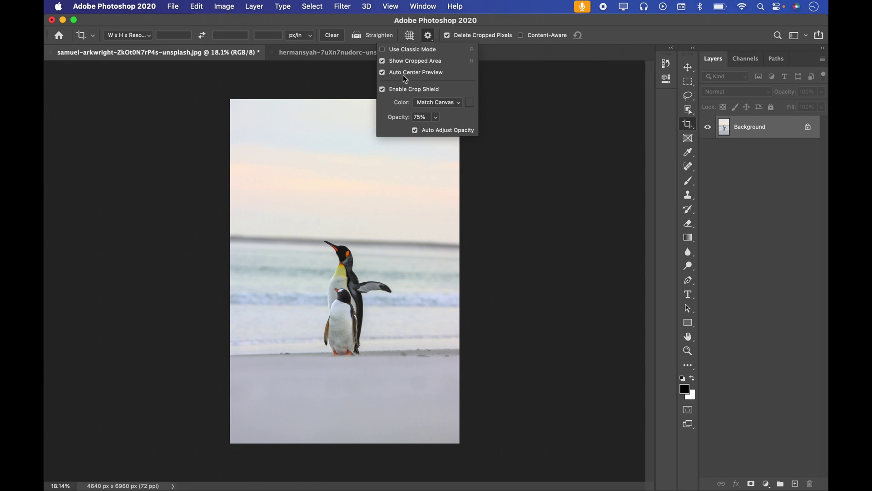
left_click(343, 149)
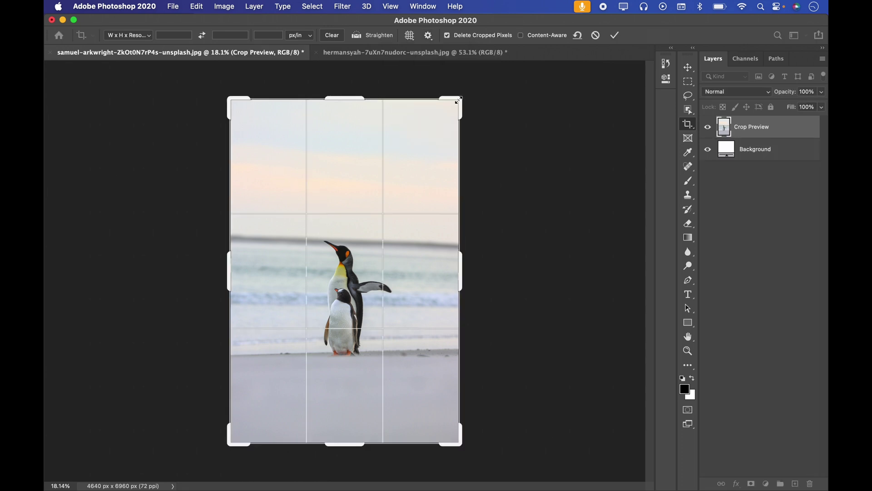
left_click_drag(457, 101, 420, 155)
left_click_drag(248, 417, 297, 370)
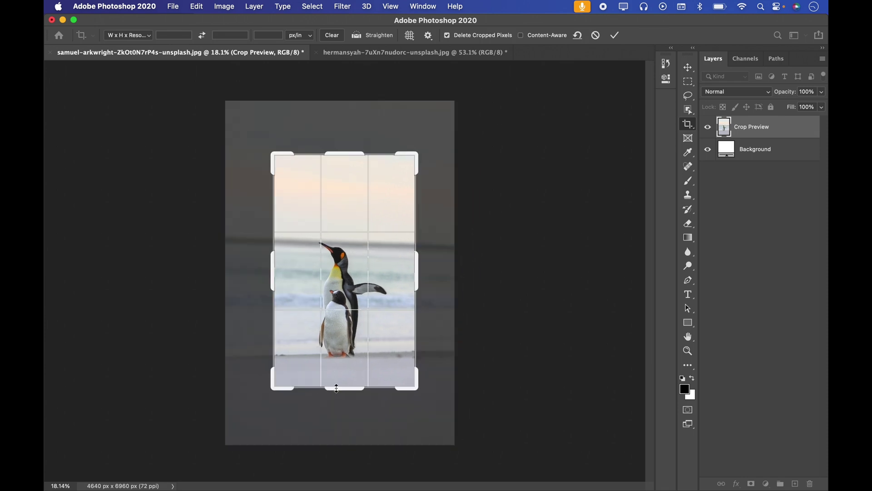
left_click_drag(423, 267, 443, 268)
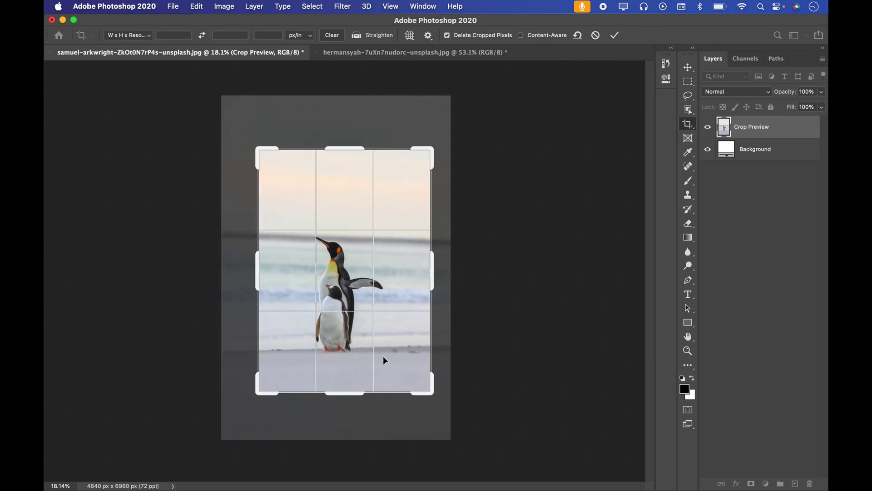
mouse_move(427, 391)
left_mouse_down()
mouse_move(356, 273)
mouse_move(418, 386)
mouse_move(364, 282)
mouse_move(409, 393)
mouse_move(421, 309)
mouse_move(358, 398)
mouse_move(333, 267)
mouse_move(428, 235)
mouse_move(446, 119)
mouse_move(307, 154)
mouse_move(455, 121)
mouse_move(397, 296)
mouse_move(406, 387)
mouse_move(417, 396)
left_mouse_up()
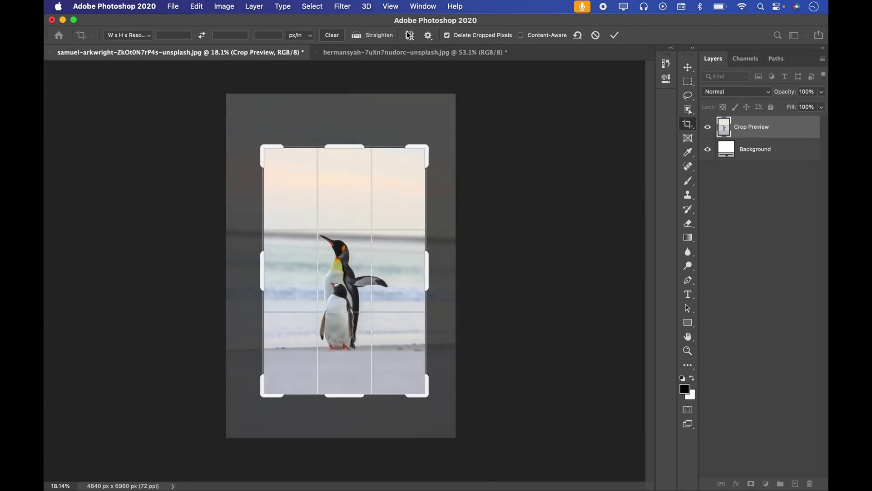
Disable Auto Center Preview, shrink the crop frame to a small area at the photo's upper edge and reposition the photo beneath it.
left_click(428, 35)
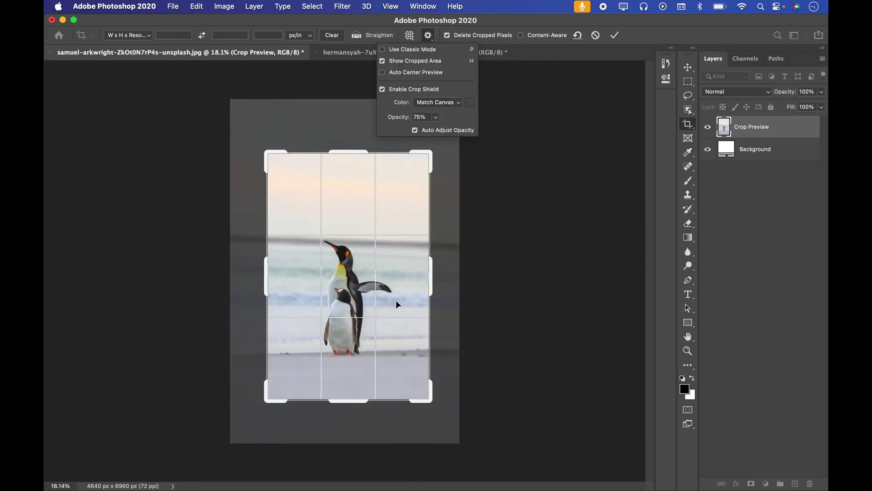
left_click_drag(425, 392, 389, 72)
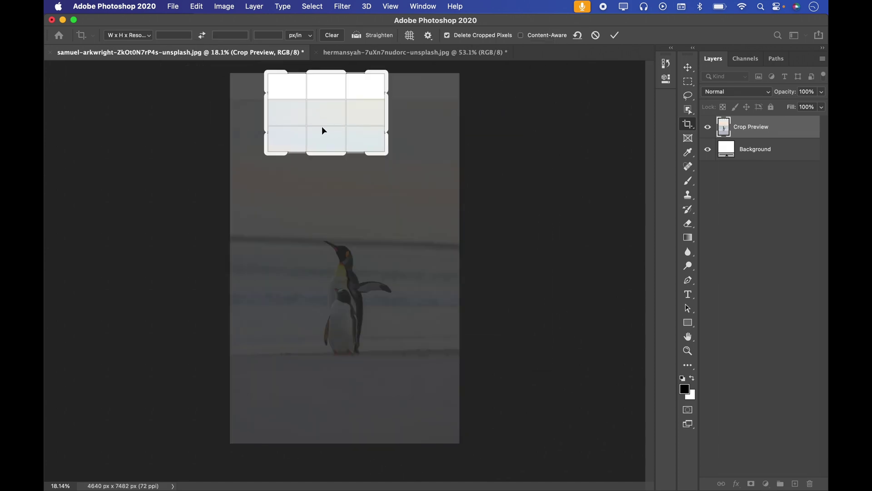
left_click_drag(323, 131, 354, 142)
left_click_drag(343, 109, 312, 76)
left_click_drag(330, 125, 307, 82)
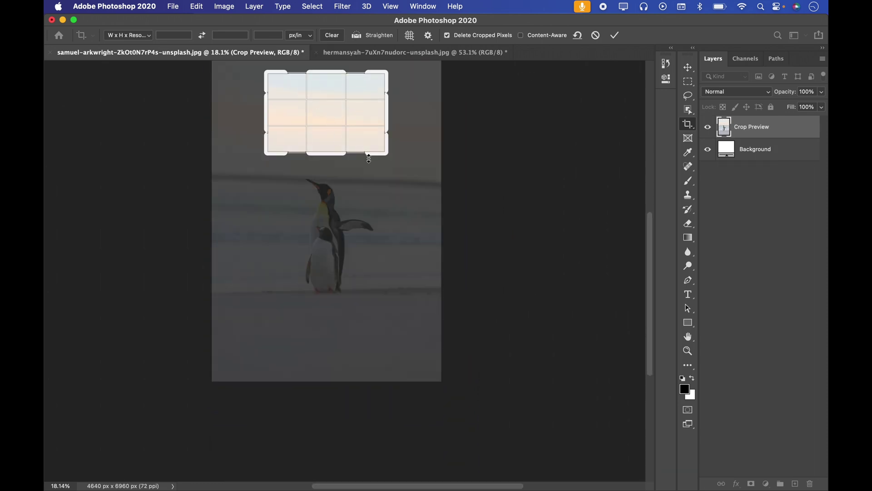
Enlarge the crop frame downward, re-enable Auto Center Preview and cancel the crop.
left_click_drag(387, 162, 403, 235)
left_click(428, 36)
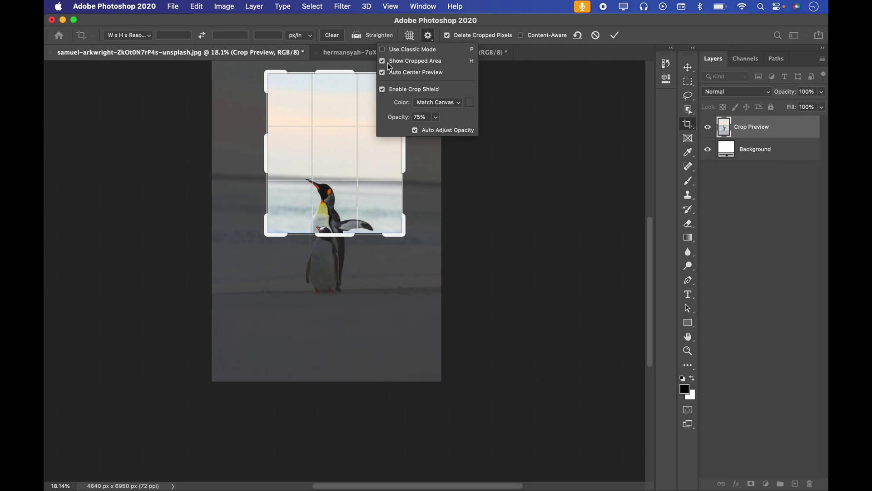
left_click(596, 35)
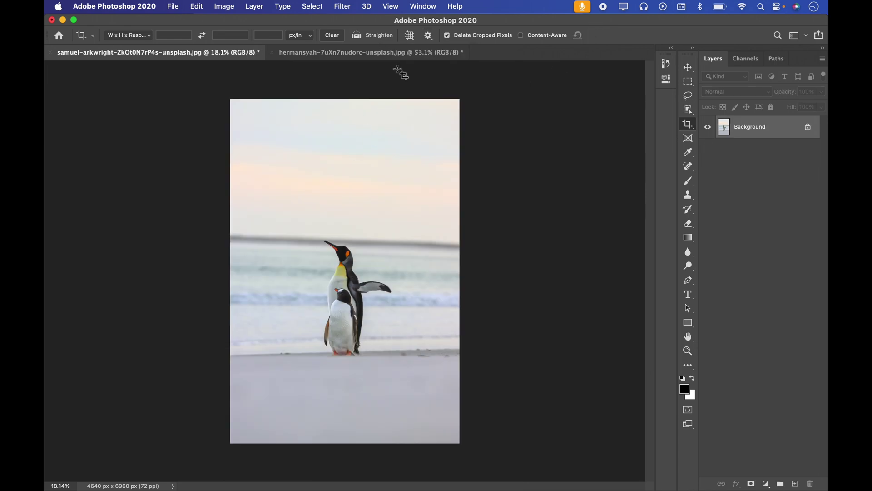
Draw a narrow, tall crop frame around the penguins and disable the Crop Shield.
left_click(429, 36)
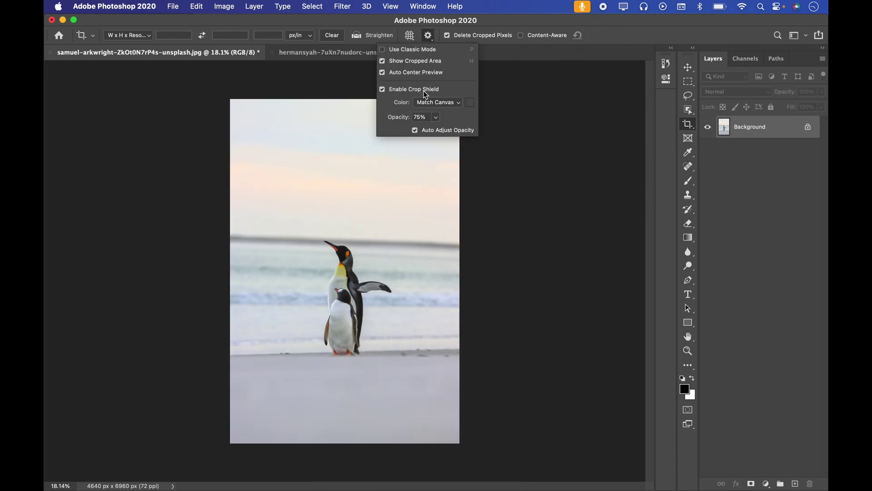
left_click_drag(293, 159, 387, 350)
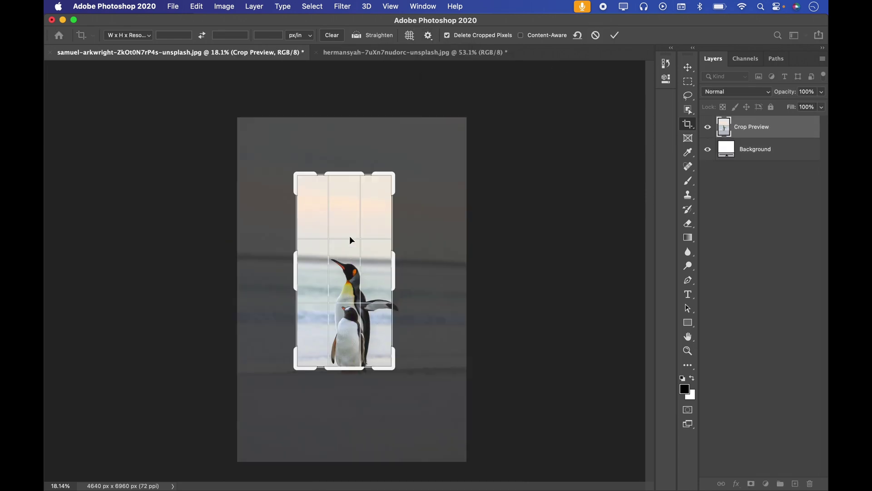
left_click(429, 36)
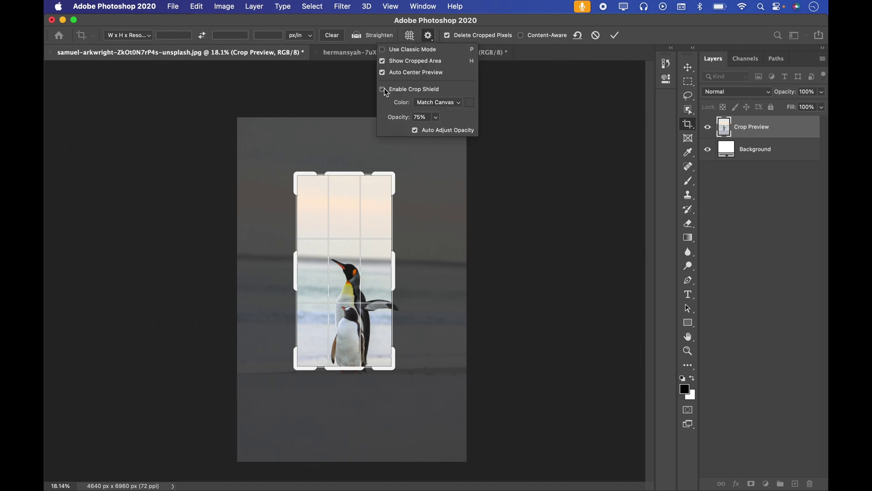
left_click(383, 89)
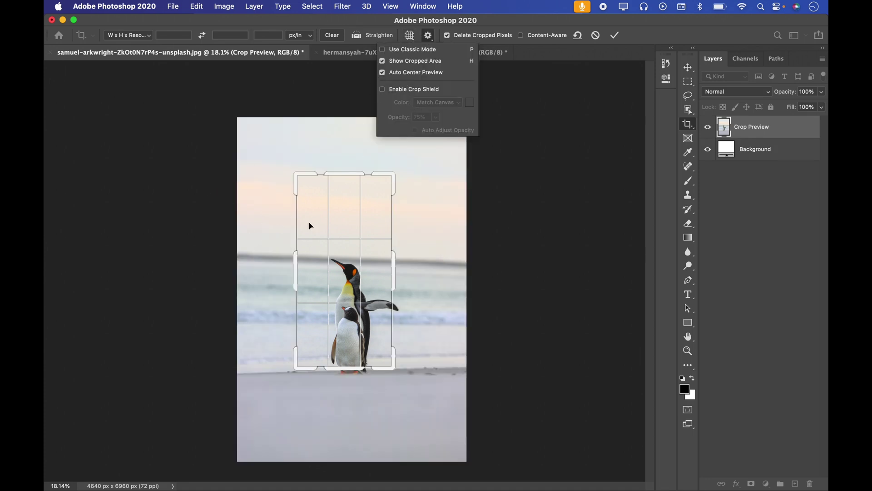
Widen and lengthen the crop frame to enclose both penguins fully, and re-enable the Crop Shield.
left_click_drag(394, 278, 412, 275)
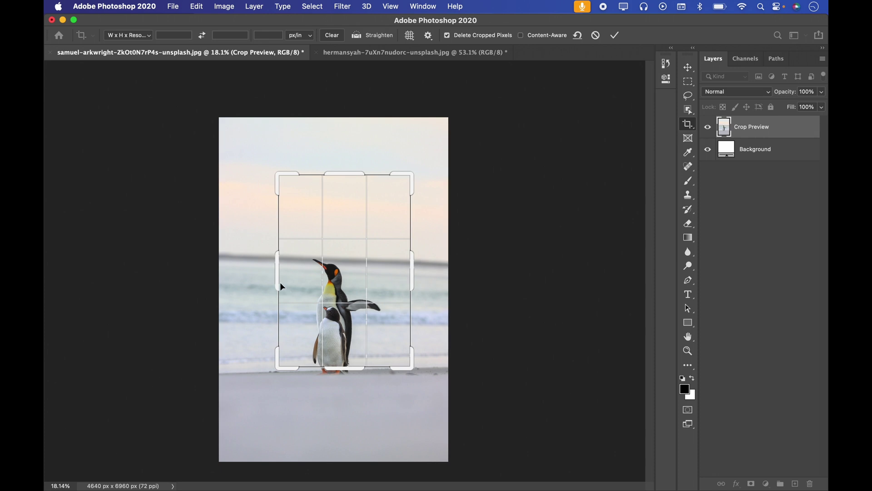
left_click_drag(282, 286, 264, 274)
left_click_drag(337, 370, 344, 396)
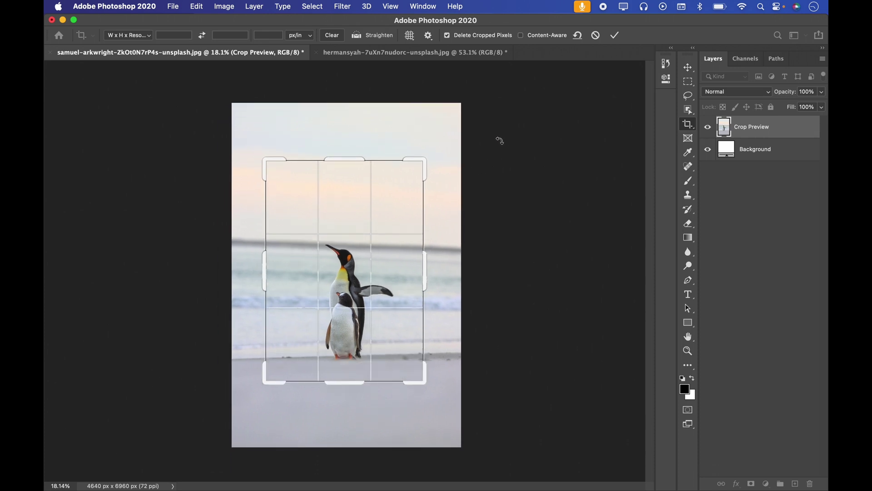
left_click_drag(316, 231, 313, 200)
left_click(428, 36)
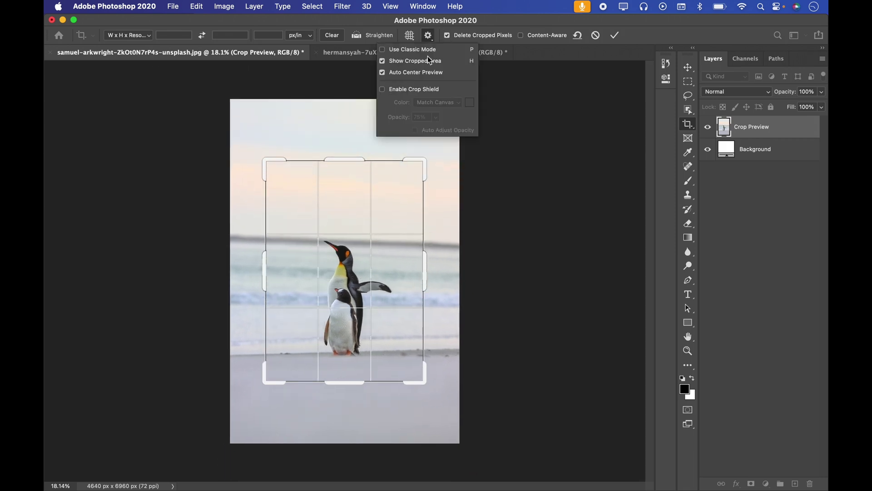
left_click(383, 89)
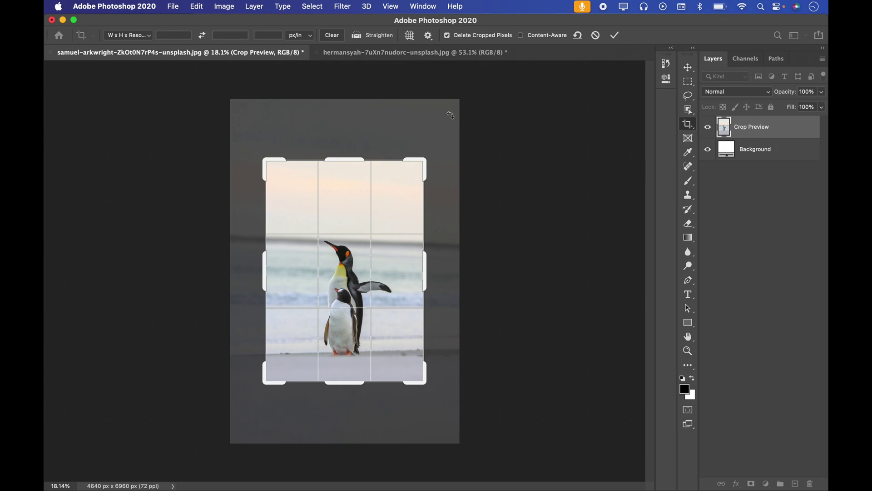
Raise the Crop Shield's opacity to 100% and lower it to 58%.
left_click(428, 35)
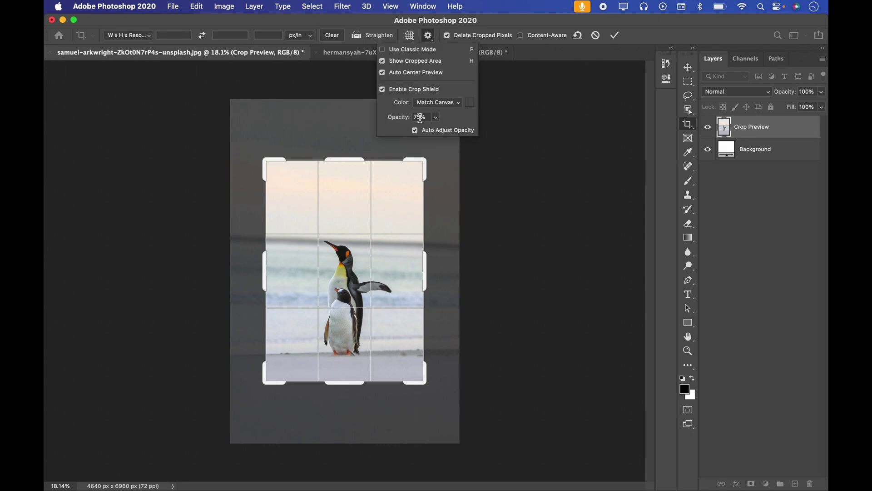
left_click(402, 117)
left_click_drag(435, 119, 488, 137)
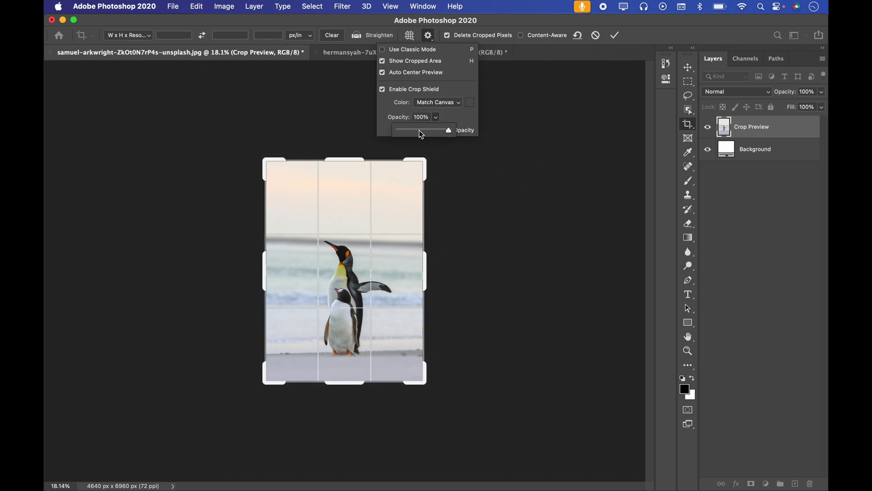
mouse_move(419, 130)
left_mouse_down()
mouse_move(372, 132)
mouse_move(431, 133)
left_mouse_up()
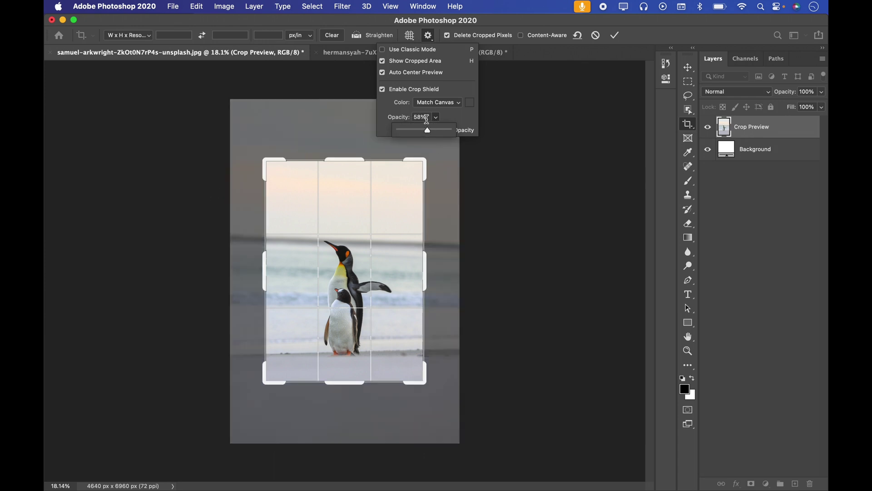
Set the Crop Shield's opacity to 75%.
left_click(426, 119)
double_click(426, 119)
type("75")
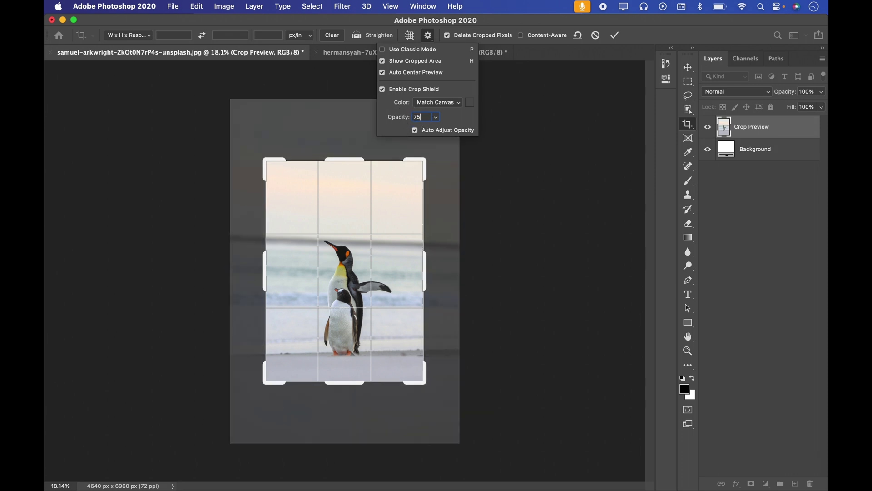
key("Return")
Switch the Crop Shield to a custom color and try pure red (ff0000).
left_click(437, 102)
left_click(436, 102)
left_click(437, 102)
left_click(426, 113)
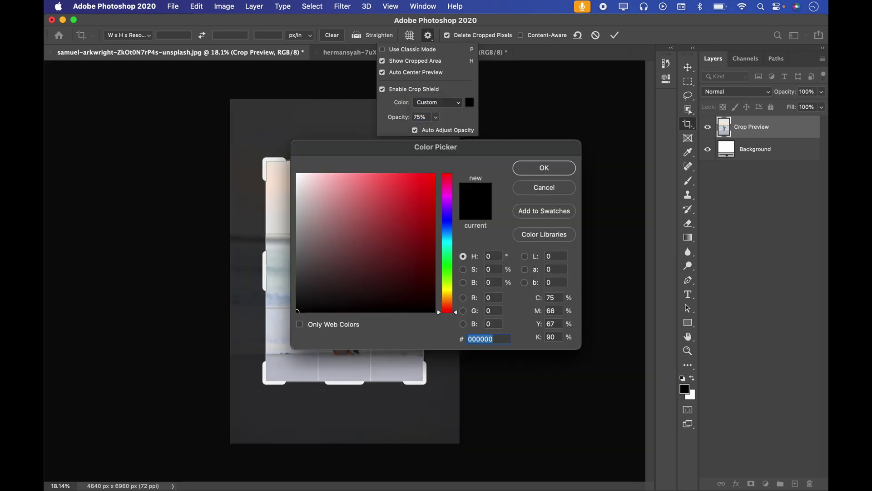
left_click_drag(436, 147, 592, 93)
left_click(591, 120)
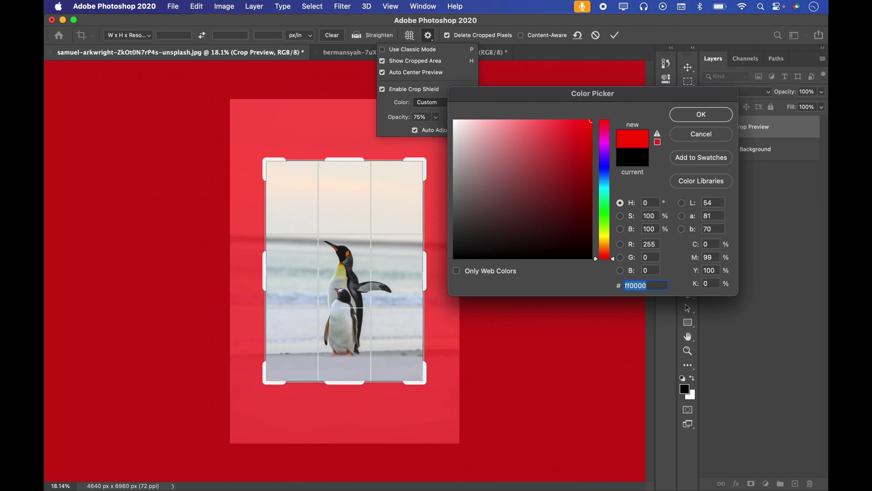
Try green (00ff0c) as the Crop Shield color, and restore the shield to Match Canvas.
left_click_drag(604, 258, 604, 211)
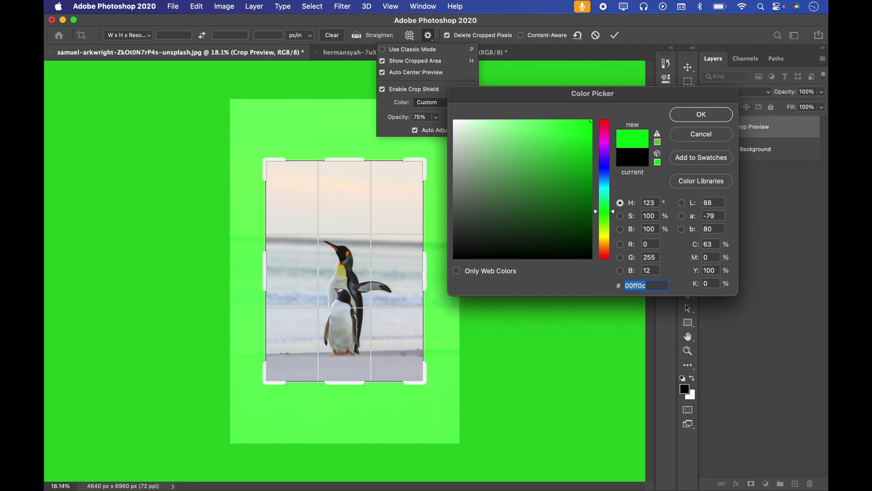
left_click(700, 134)
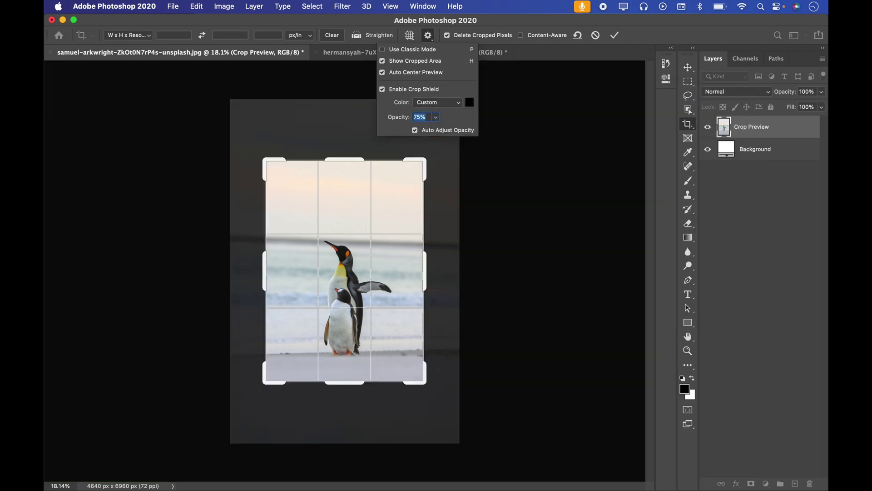
left_click(438, 102)
left_click(436, 87)
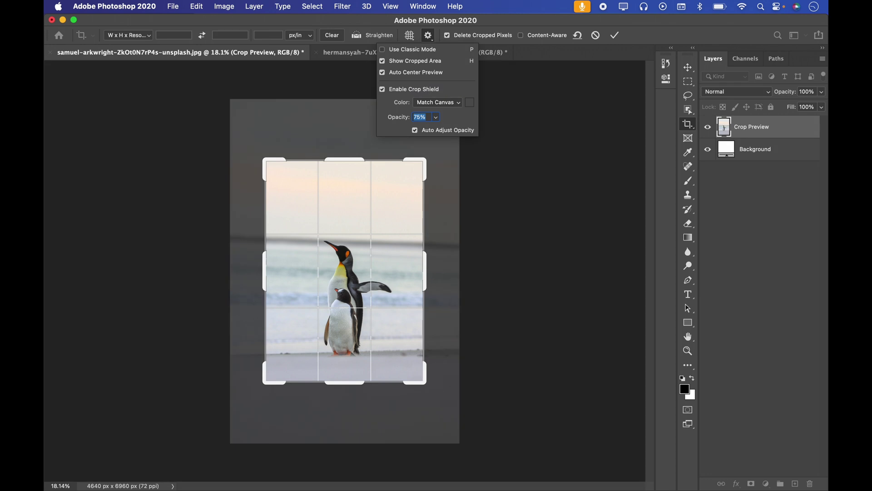
Cancel the pending crop and reselect the Crop tool to frame the whole photo again.
left_click(595, 35)
left_click(687, 67)
left_click(688, 124)
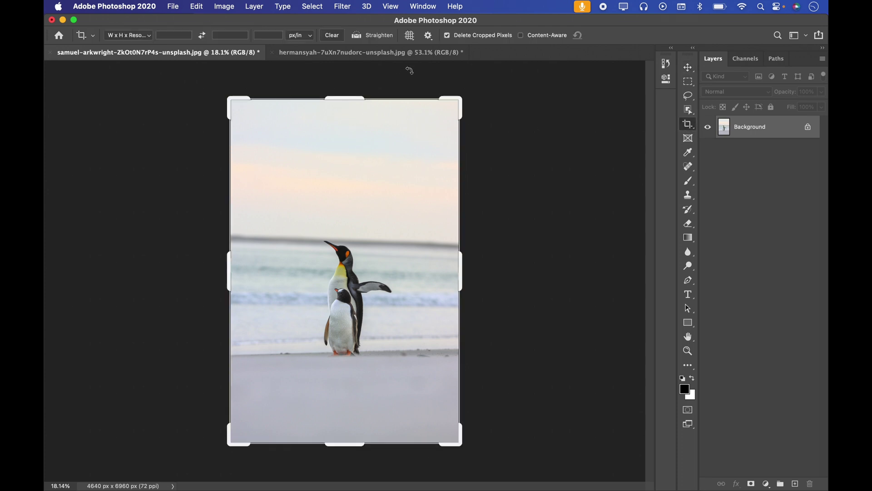
Tighten the crop frame around the penguins and apply it at about 3749 × 4855 px with Delete Cropped Pixels enabled.
left_click(476, 36)
left_click_drag(460, 98, 445, 122)
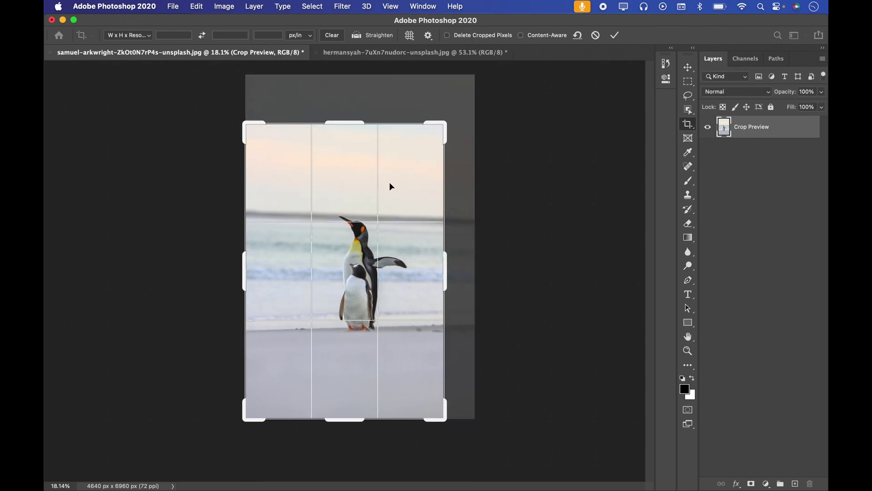
left_click_drag(390, 183, 374, 217)
left_click_drag(339, 125, 341, 150)
left_click_drag(250, 272, 268, 247)
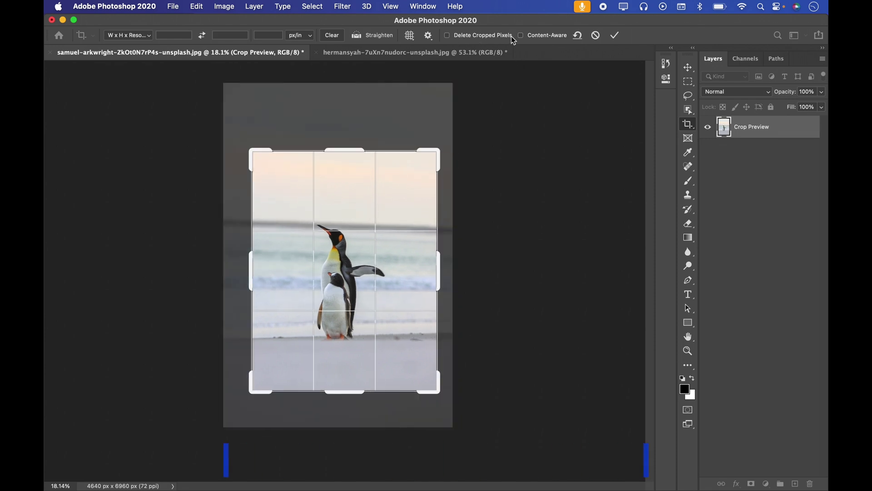
left_click(448, 36)
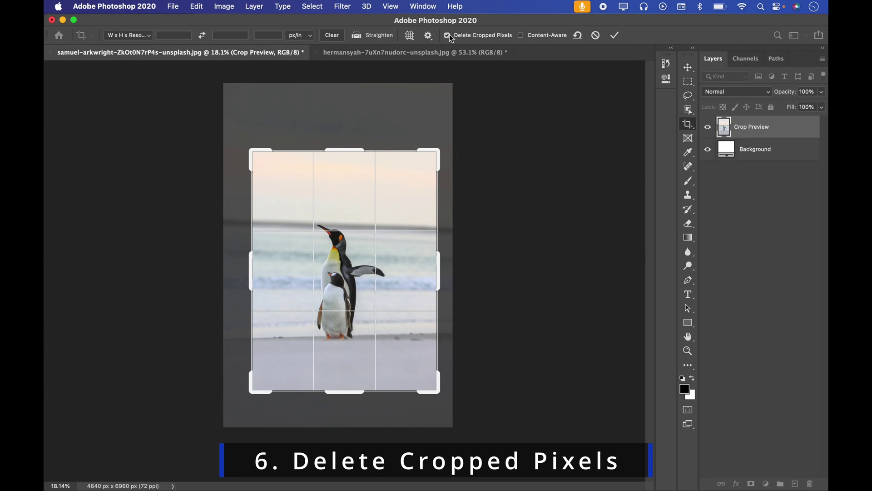
left_click(615, 35)
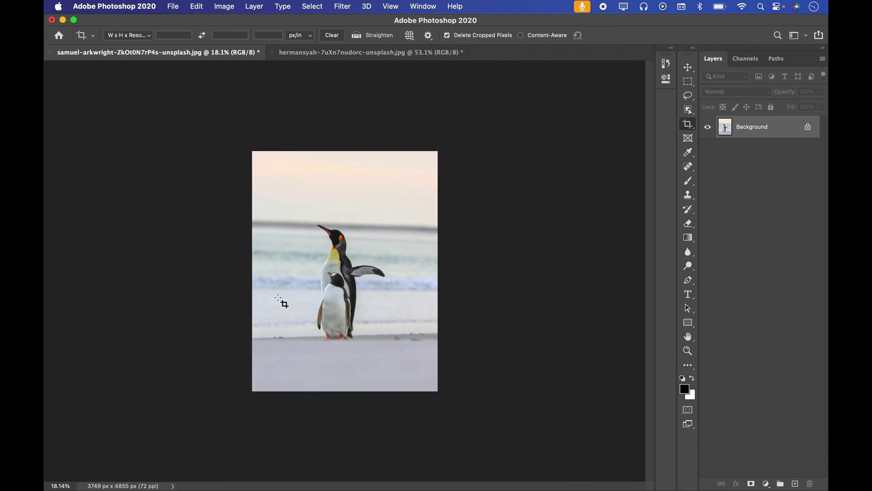
Crop to about 5173 × 5989 px, extending past all edges of the photo, and undo the last two crops.
left_click(352, 201)
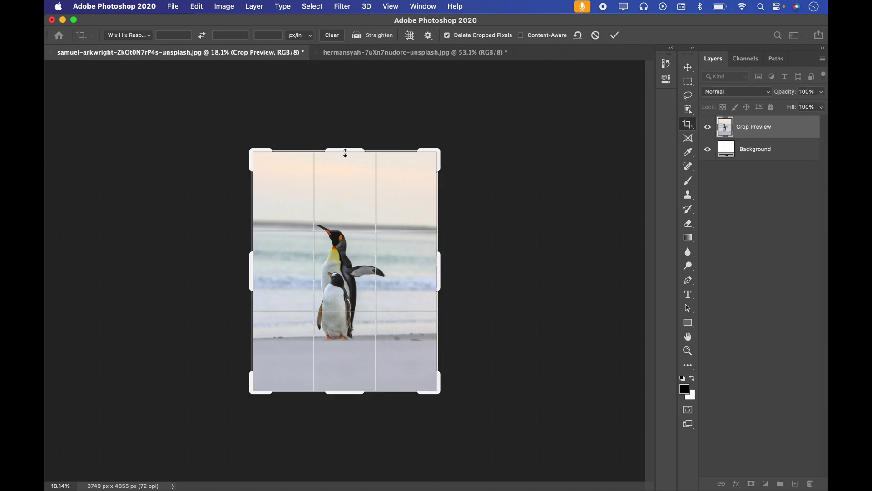
left_click_drag(345, 153, 344, 113)
left_click_drag(446, 258, 448, 273)
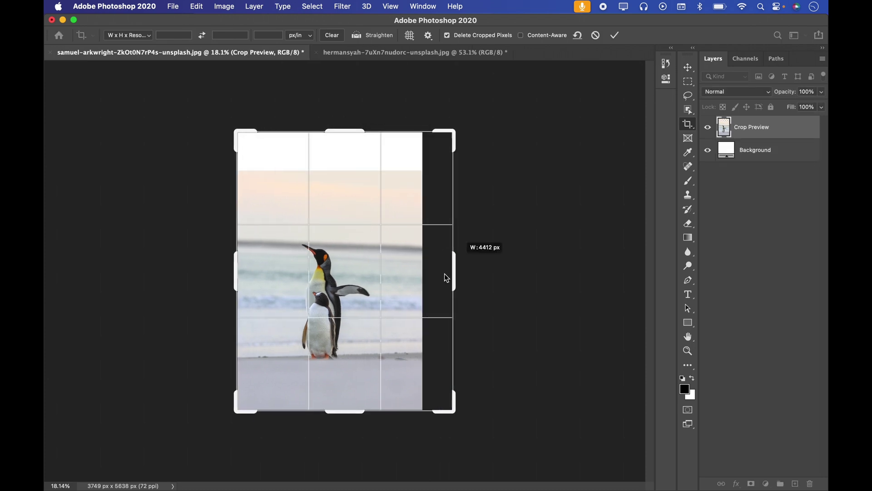
left_click_drag(331, 412, 331, 429)
left_click_drag(234, 272, 164, 274)
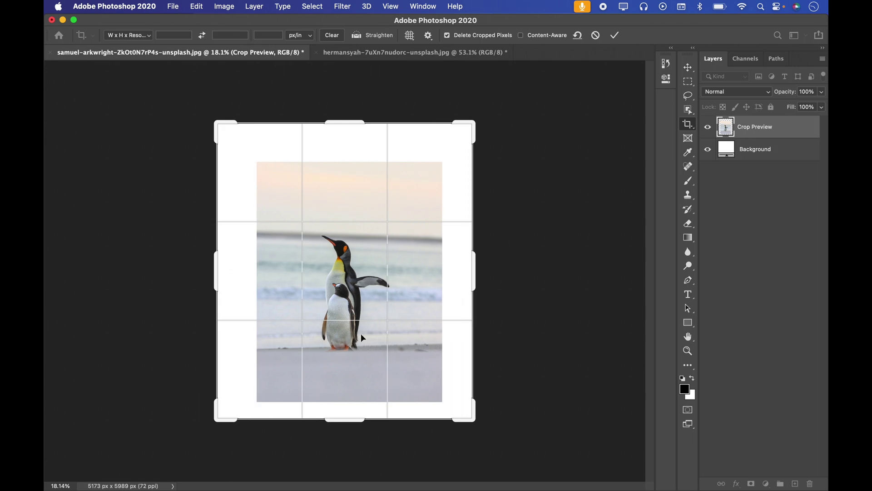
left_click(615, 35)
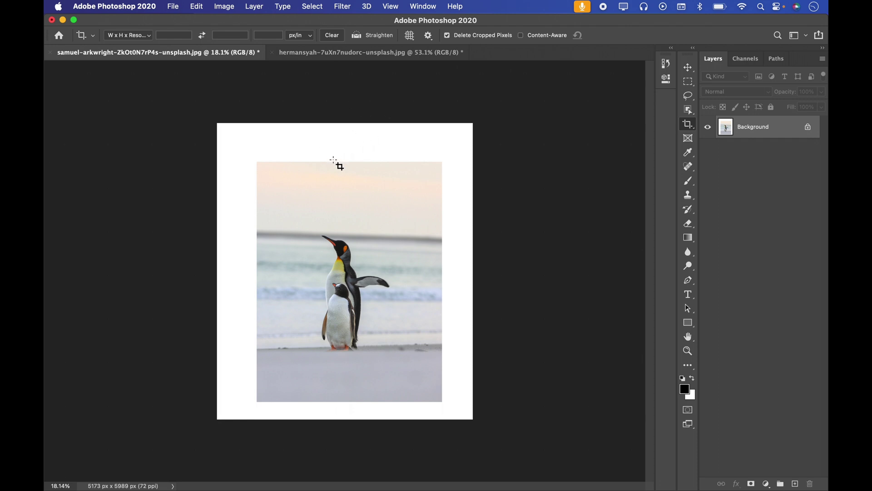
key("super+z")
key("super+z")
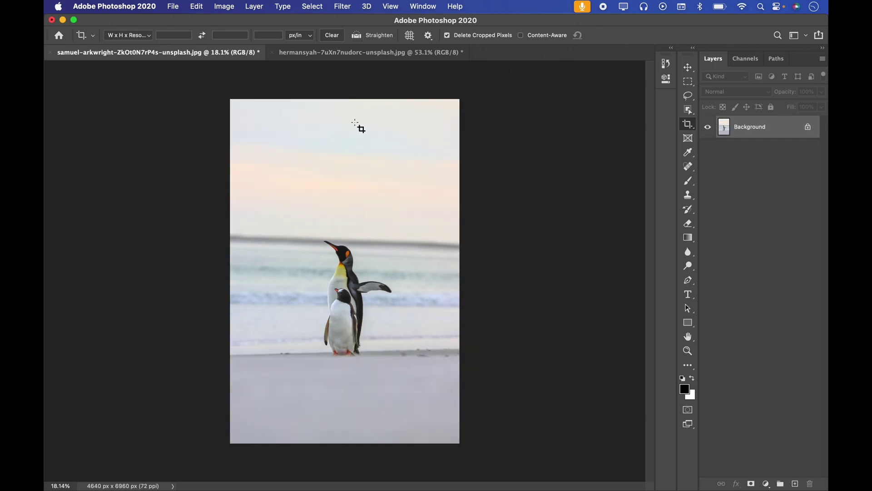
Disable Delete Cropped Pixels and crop around both penguins to about 3131 × 4434 px.
left_click(453, 37)
left_click_drag(283, 176, 384, 382)
left_click_drag(394, 267, 446, 265)
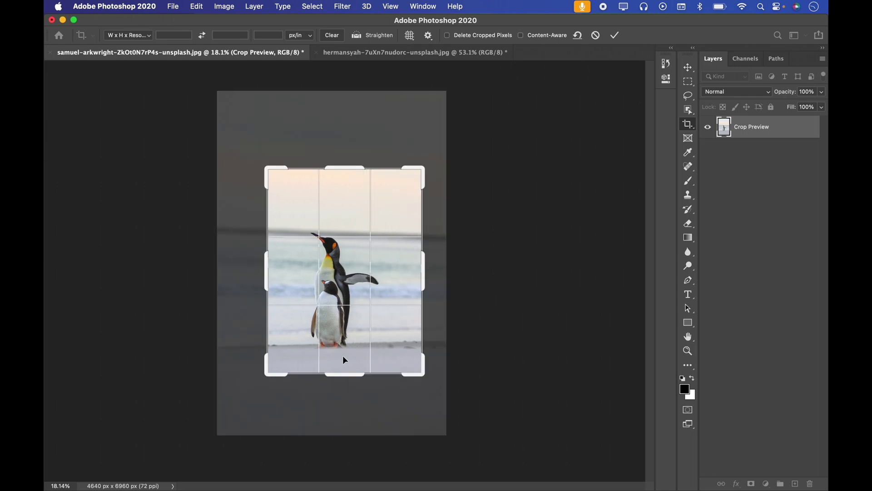
left_click_drag(340, 376, 341, 390)
double_click(385, 194)
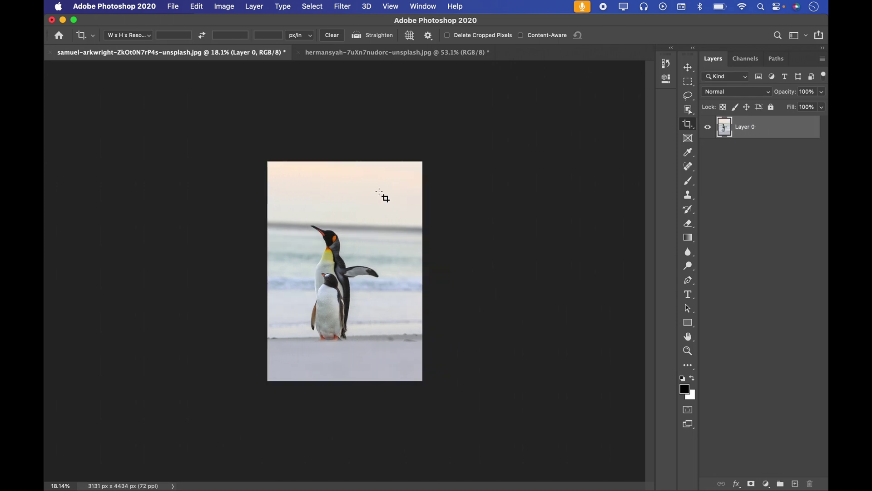
key("super+z")
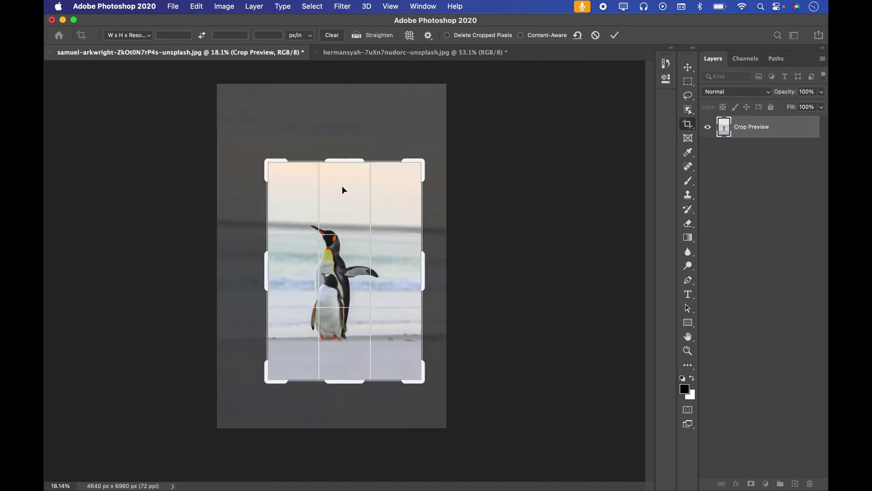
key("Return")
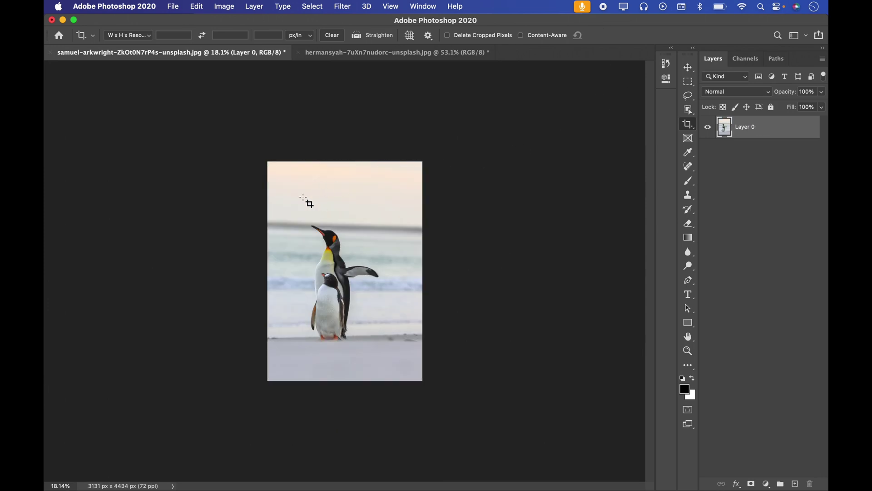
Reopen the penguin crop, enlarge its frame on all sides to about 4027 × 5837 px and apply it.
key("super+z")
left_click_drag(329, 159, 327, 117)
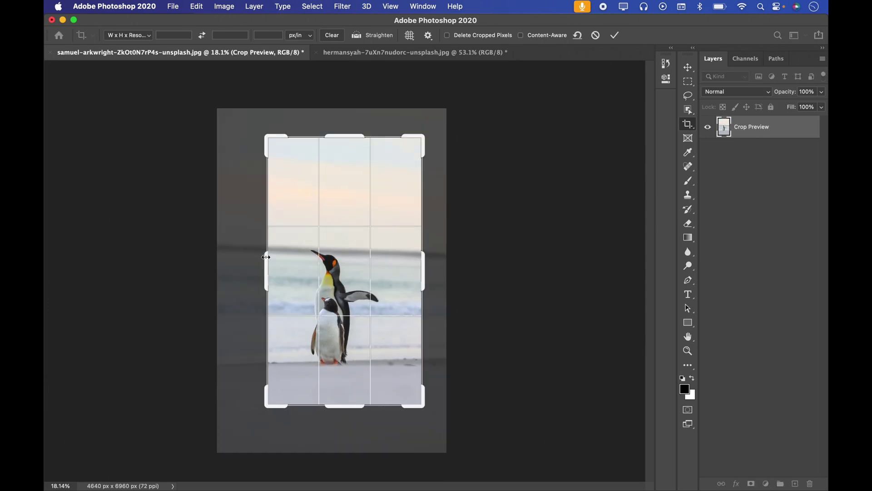
left_click_drag(267, 269, 255, 270)
left_click_drag(341, 407, 340, 418)
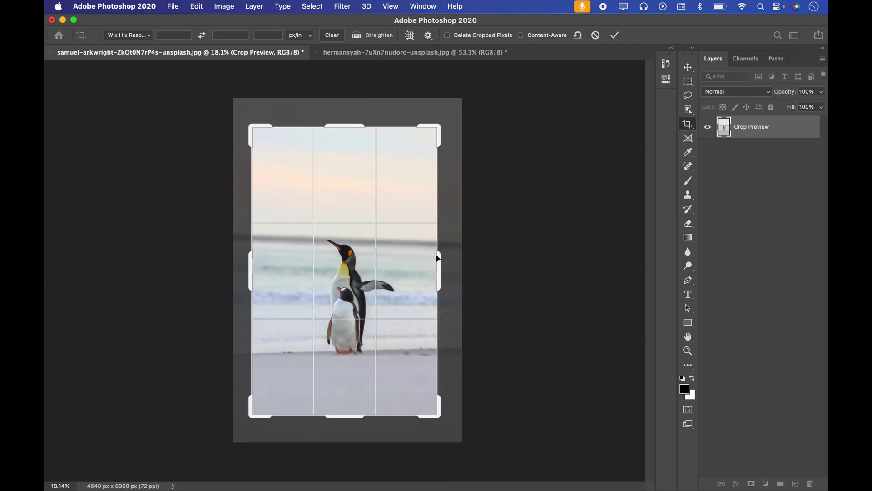
left_click_drag(441, 265, 451, 265)
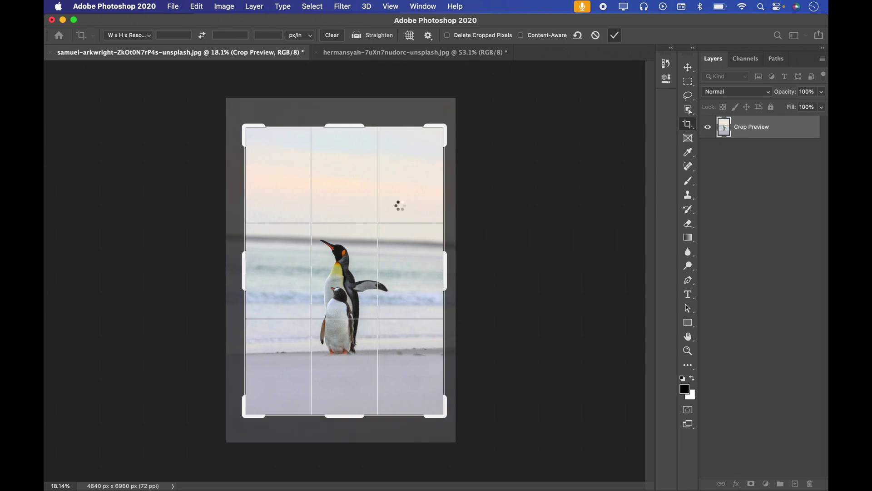
key("Return")
Draw a tighter crop frame around the penguins and apply it at about 2977 × 4576 px with Delete Cropped Pixels enabled.
left_click_drag(291, 173, 406, 372)
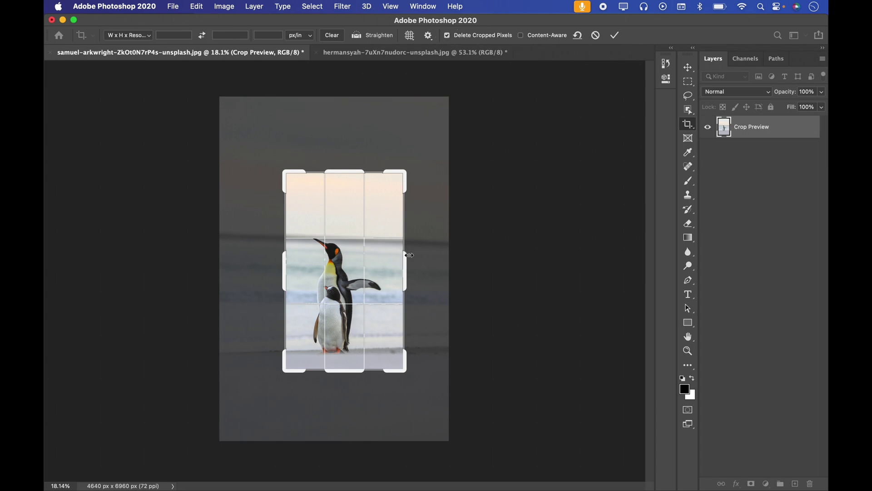
left_click_drag(407, 270, 423, 270)
left_click(448, 35)
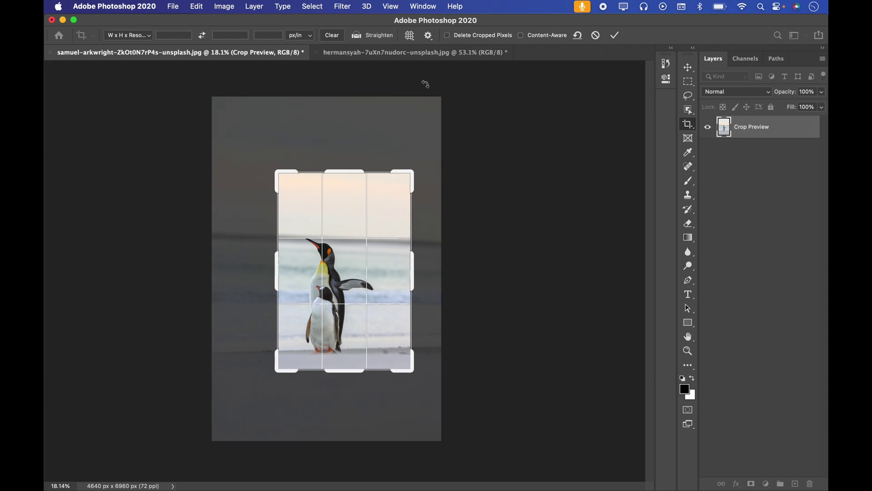
left_click_drag(276, 276, 256, 276)
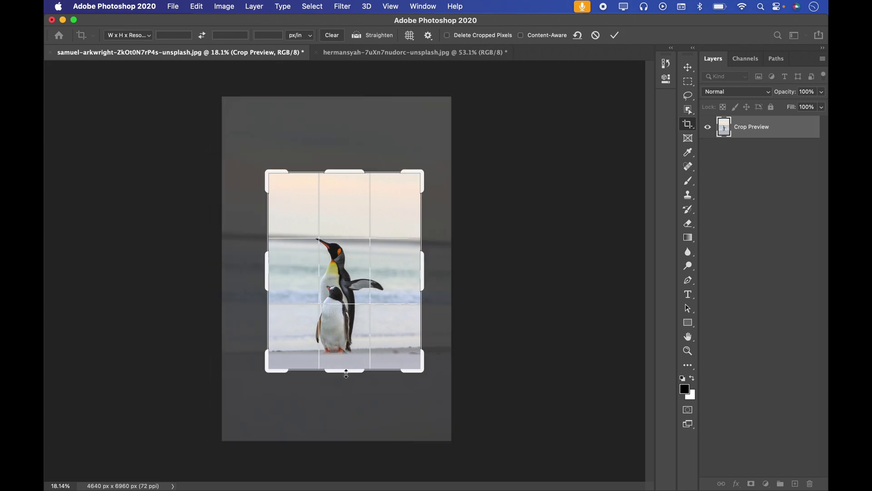
left_click_drag(346, 373, 345, 383)
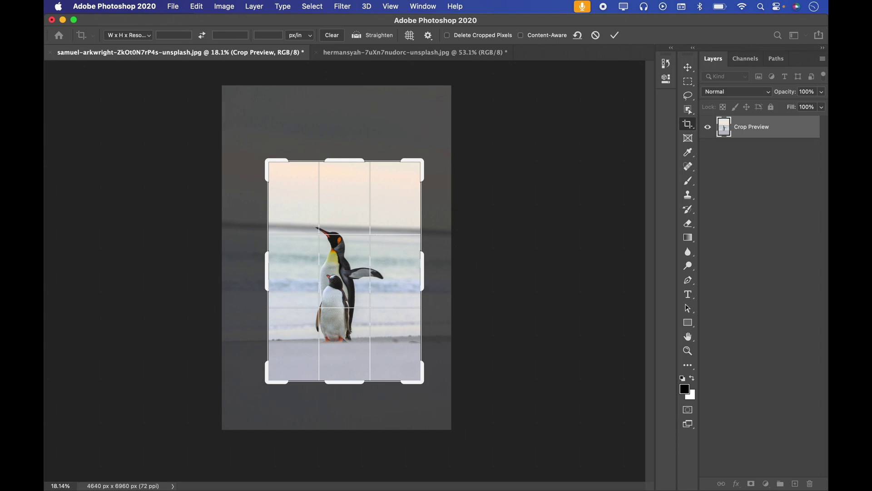
mouse_move(417, 159)
left_mouse_down()
mouse_move(417, 148)
mouse_move(406, 158)
left_mouse_up()
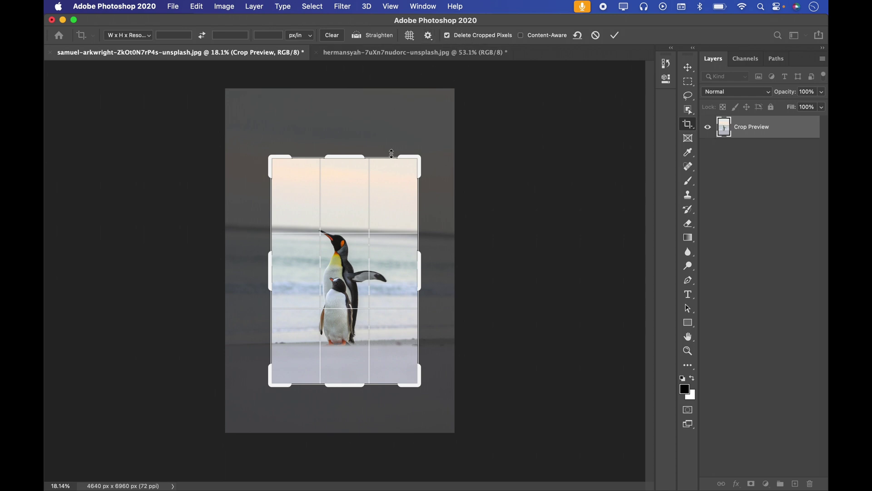
left_click(614, 36)
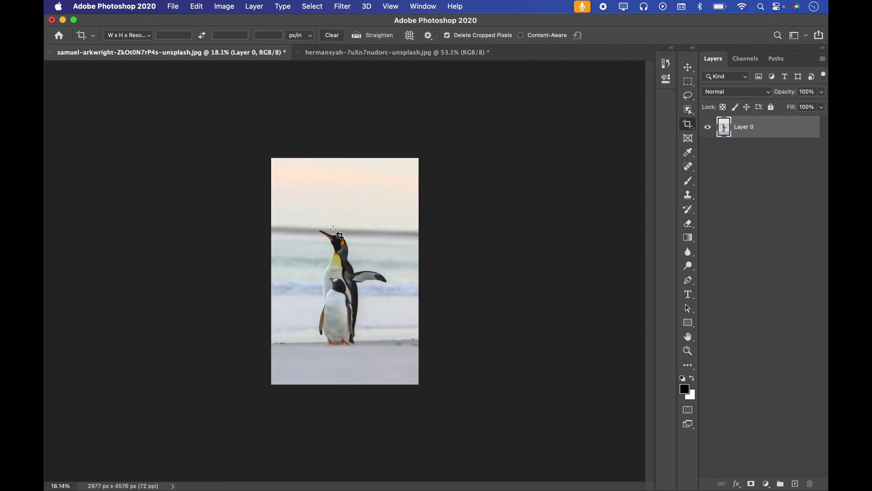
Draw another crop frame around the penguins and apply it at about 3703 × 5264 px with Delete Cropped Pixels disabled.
left_click_drag(307, 186, 392, 368)
left_click_drag(304, 265, 288, 266)
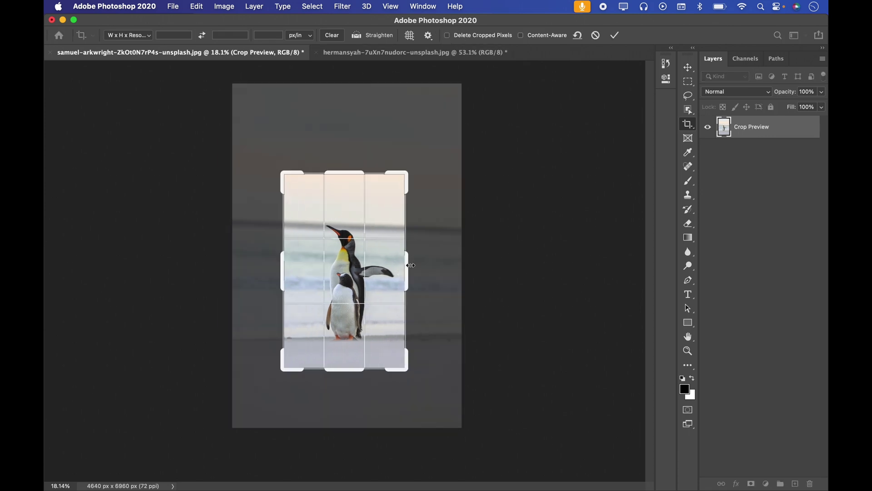
left_click_drag(410, 265, 432, 248)
left_click_drag(267, 261, 265, 254)
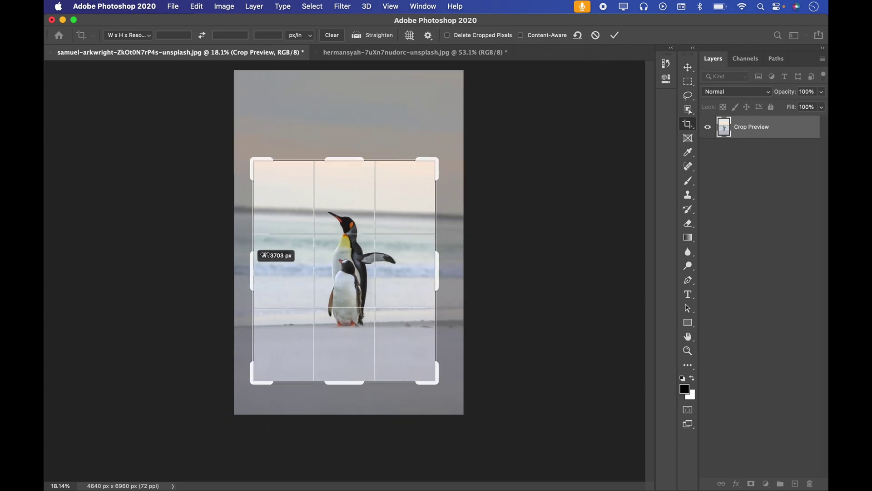
left_click_drag(344, 157, 345, 118)
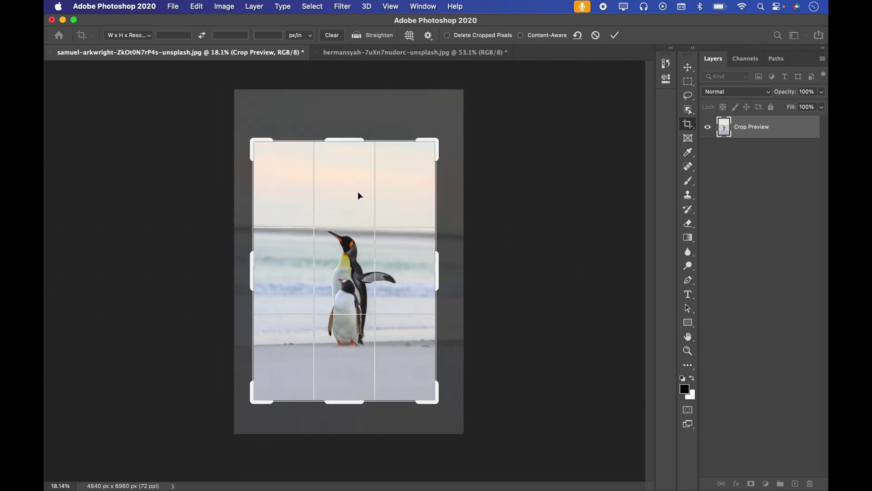
left_click(614, 35)
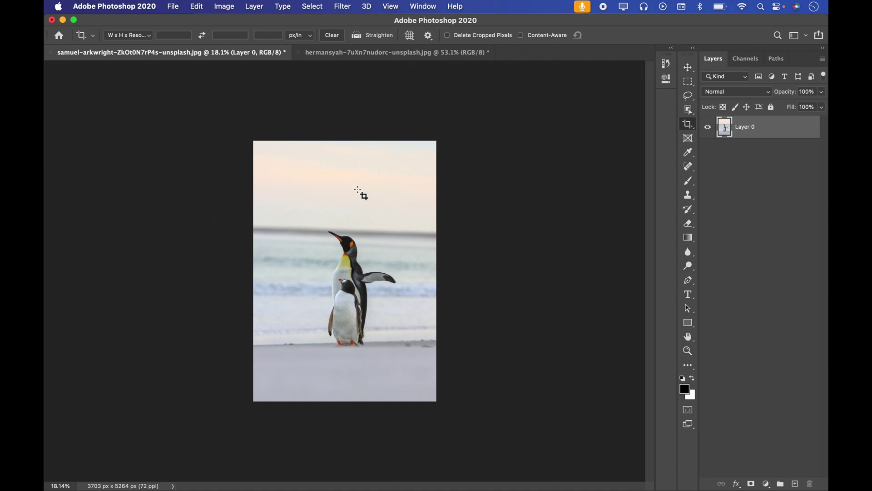
Apply the wider penguin crop of about 4027 × 5837 px again and reopen its crop frame.
left_click(328, 241)
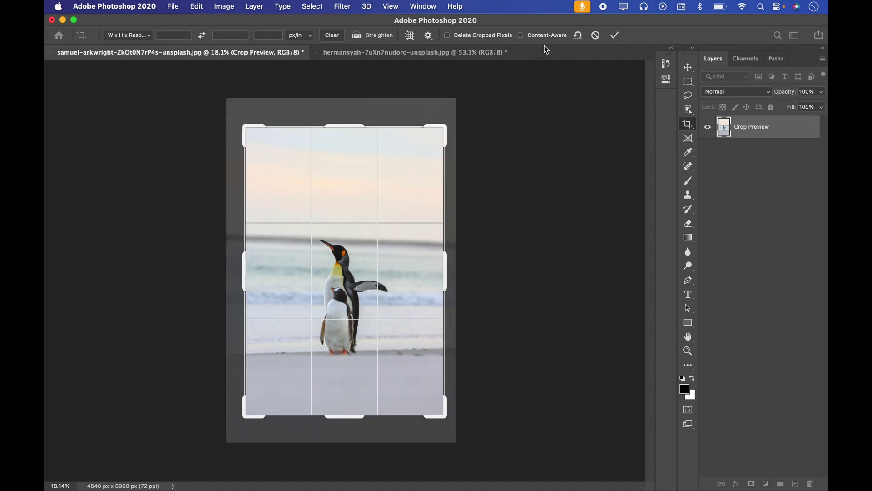
left_click(614, 35)
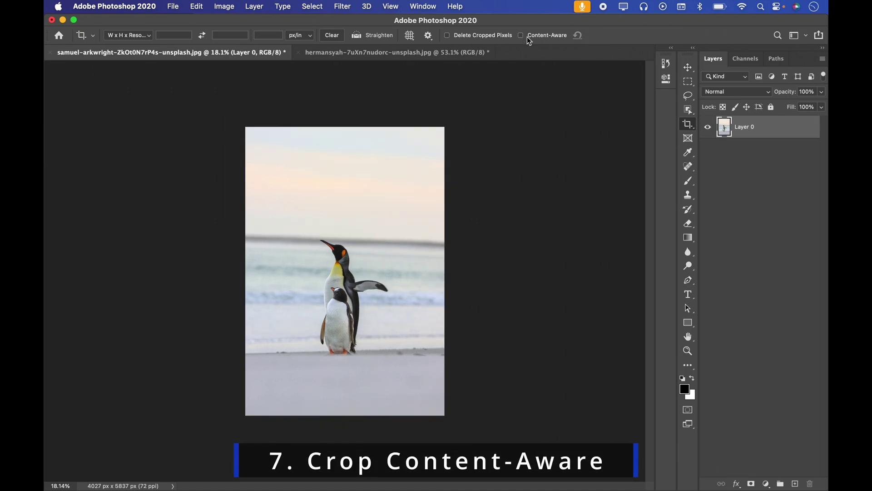
left_click(329, 184)
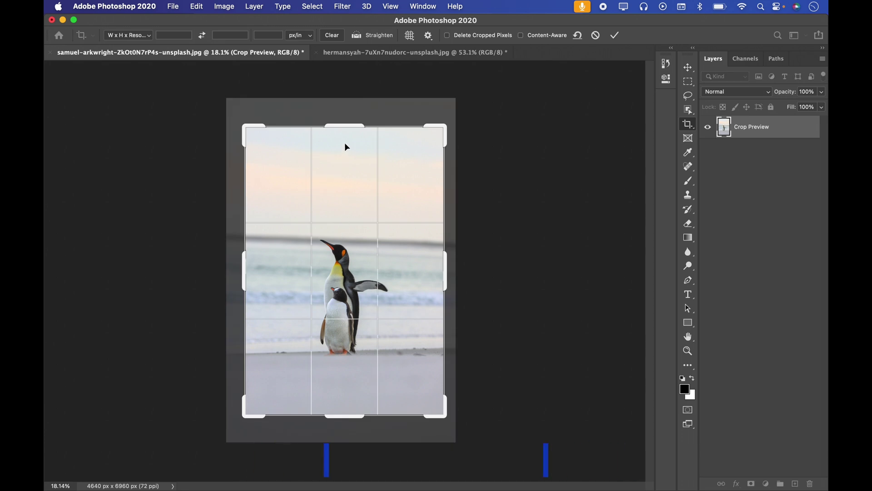
Cancel the open crop preview, undo the penguin crop and reopen the crop frame around the full photo.
left_click(595, 35)
key("super+z")
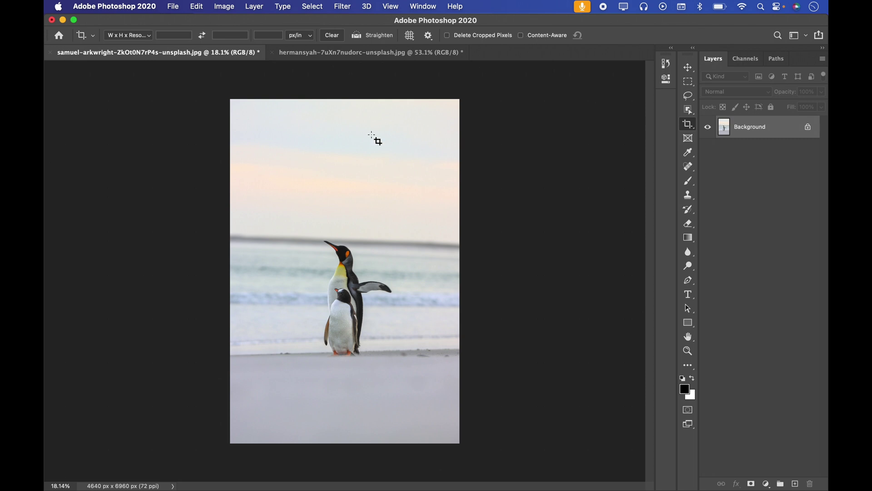
left_click_drag(311, 189, 311, 194)
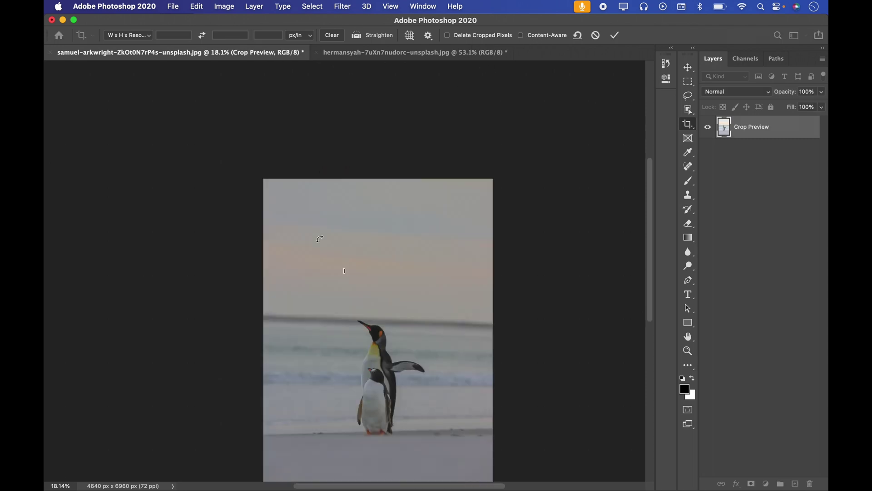
left_click(596, 35)
left_click(320, 203)
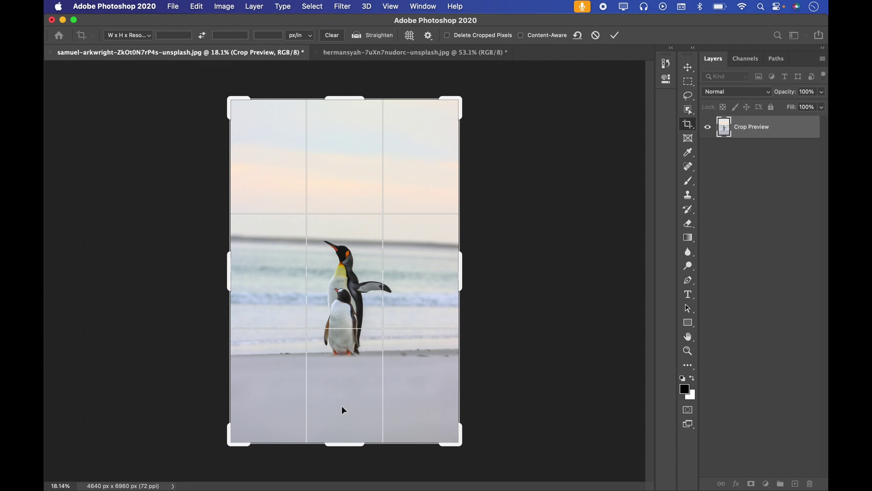
Extend the canvas below the penguin photo to about 4640 × 7888 px without Content-Aware, apply the crop and undo it.
left_click_drag(343, 443, 334, 468)
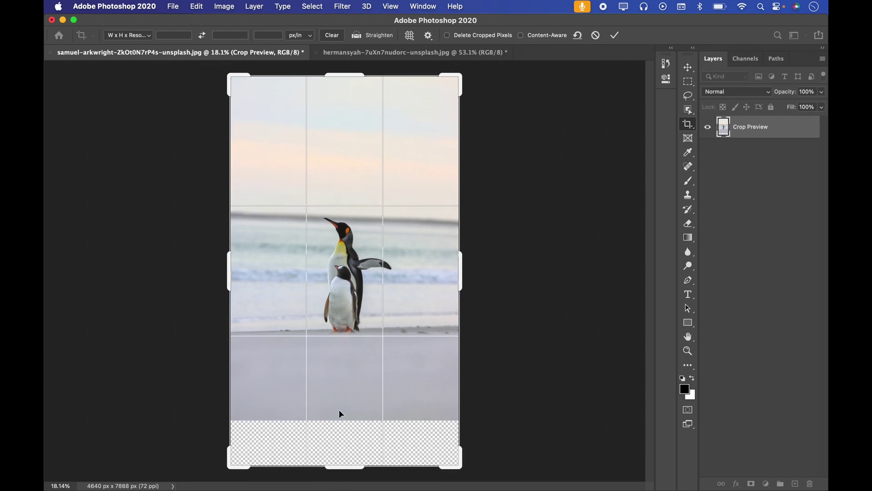
left_click(615, 35)
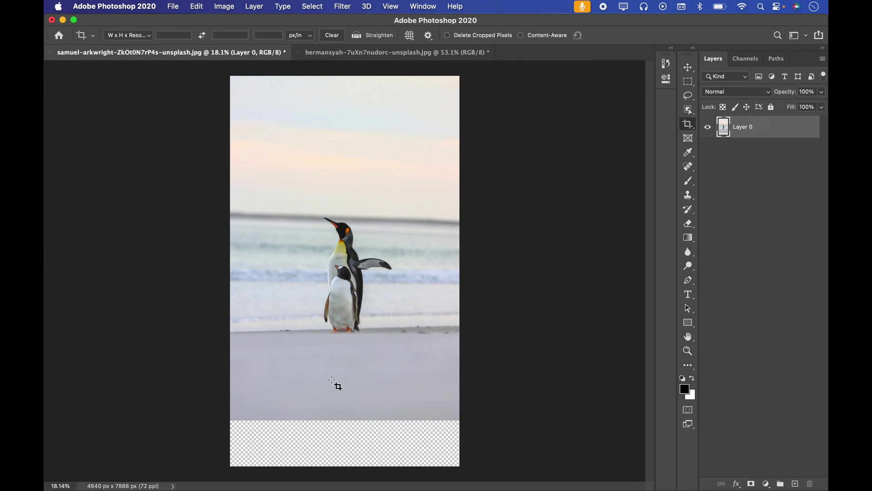
key("super+z")
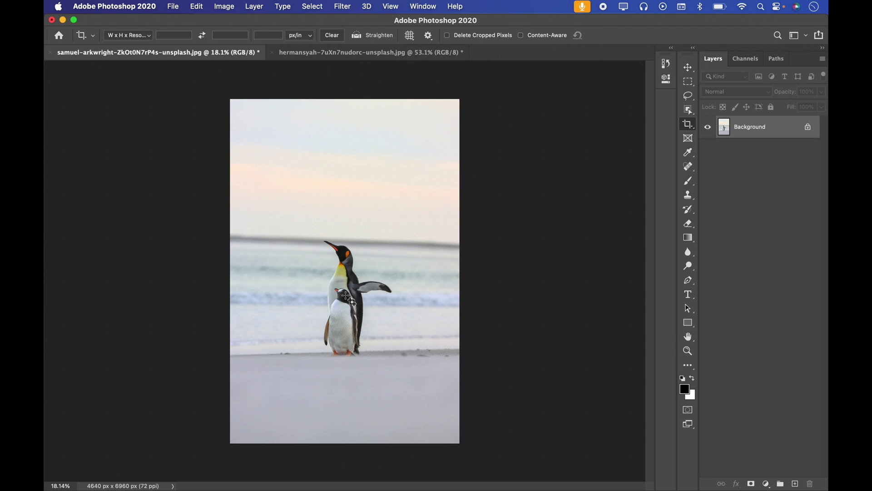
Enable Content-Aware, extend the crop frame below the photo to about 4640 × 7645 px and apply it.
left_click(344, 427)
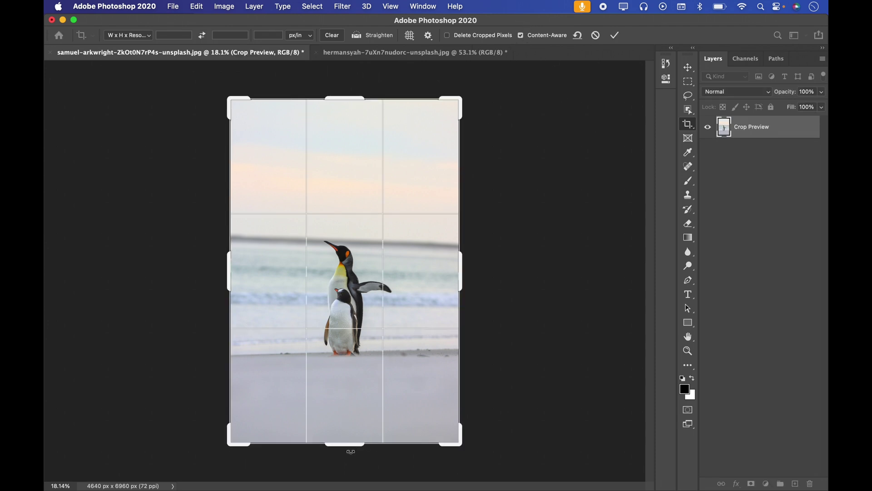
mouse_move(344, 447)
left_mouse_down()
mouse_move(341, 459)
mouse_move(357, 435)
left_mouse_up()
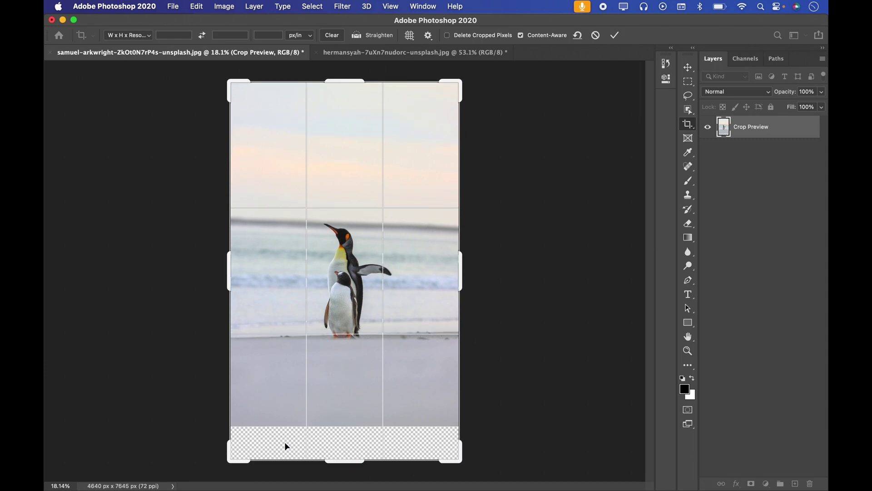
left_click(615, 35)
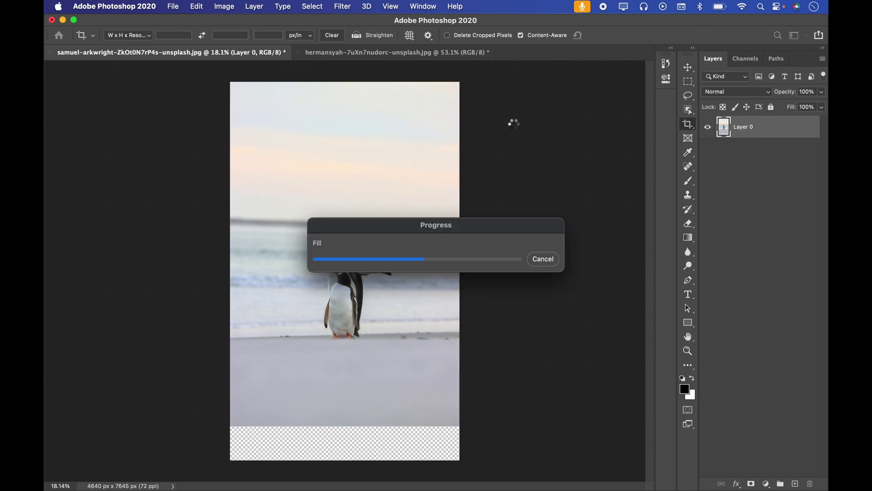
Extend the crop frame above the photo and beyond both sides to about 5578 × 7912 px and apply it with Content-Aware.
left_click(332, 421)
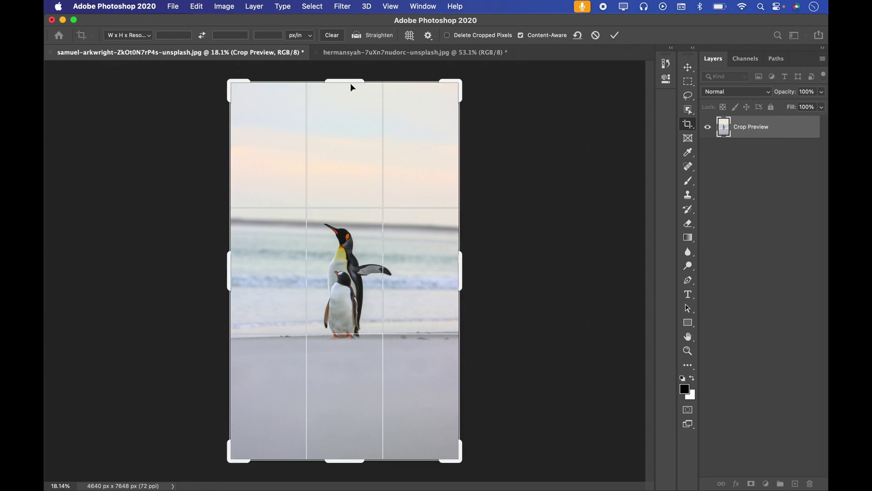
mouse_move(350, 83)
left_mouse_down()
mouse_move(344, 74)
mouse_move(352, 82)
left_mouse_up()
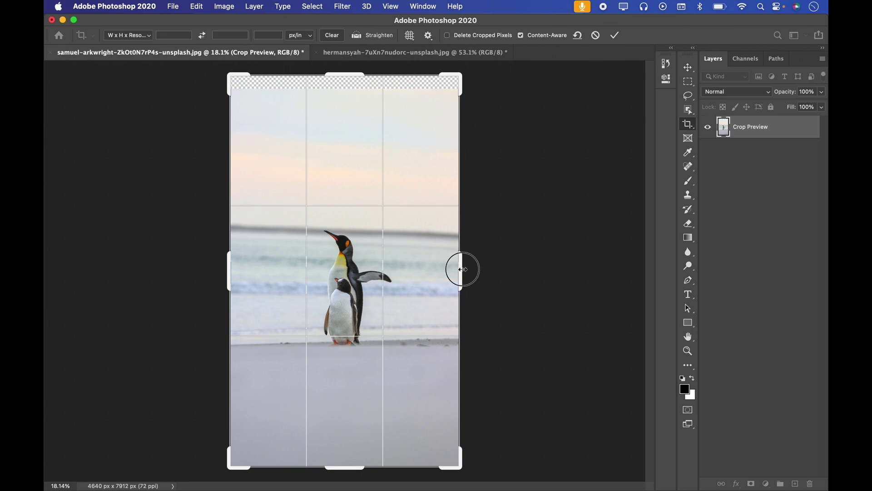
left_click_drag(462, 268, 472, 262)
left_click_drag(221, 271, 196, 272)
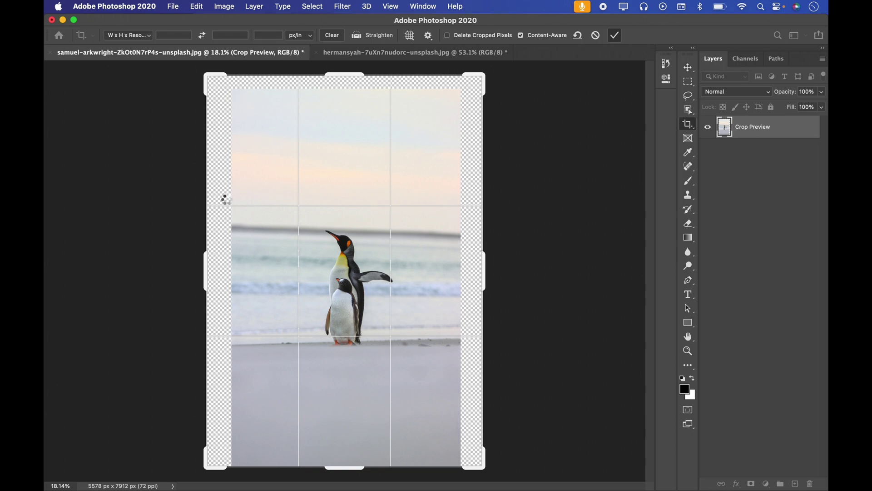
key("Return")
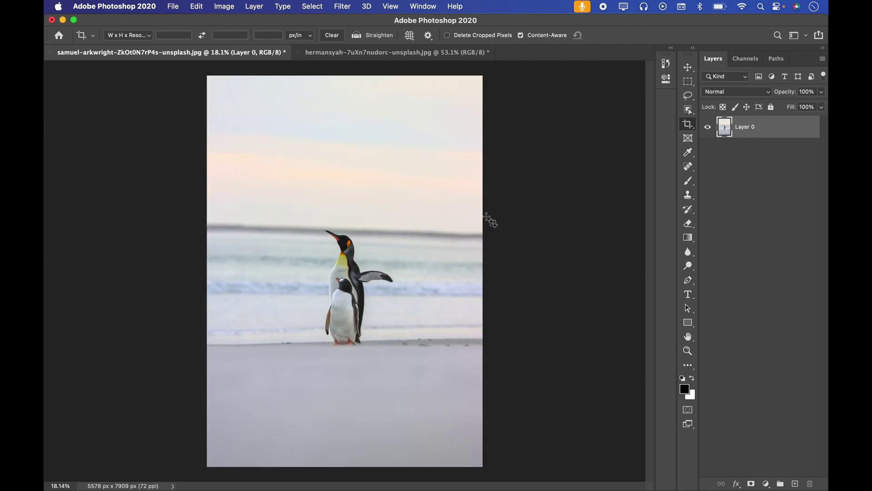
Inspect the extended penguin photo at different magnifications, return to the Crop tool and disable Content-Aware.
key("z")
left_click_drag(463, 241, 440, 205)
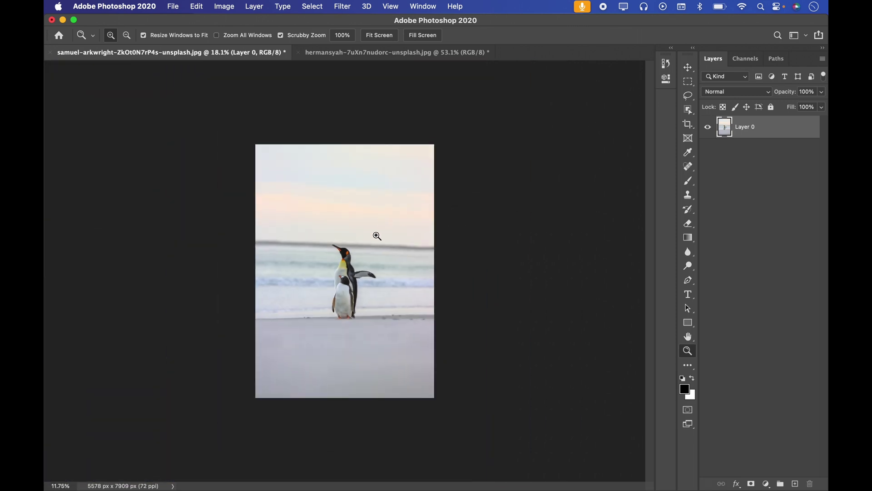
key("c")
key("z")
left_click_drag(355, 287, 367, 284)
key("c")
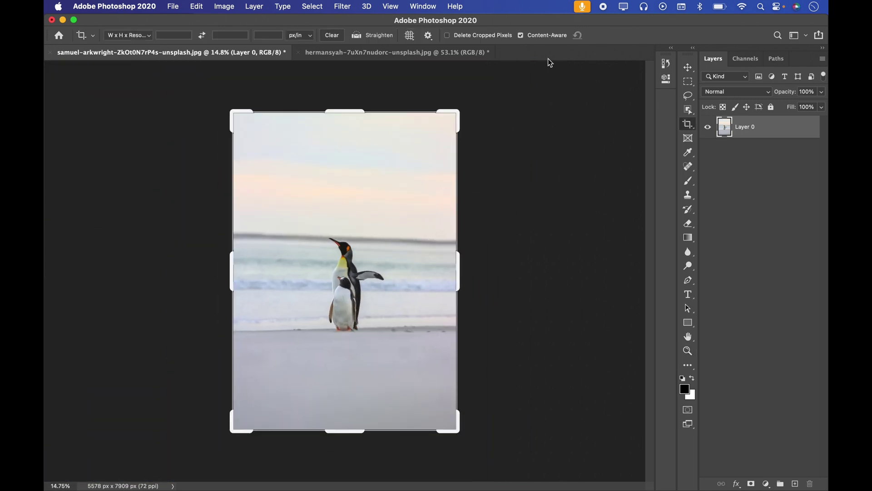
left_click(521, 35)
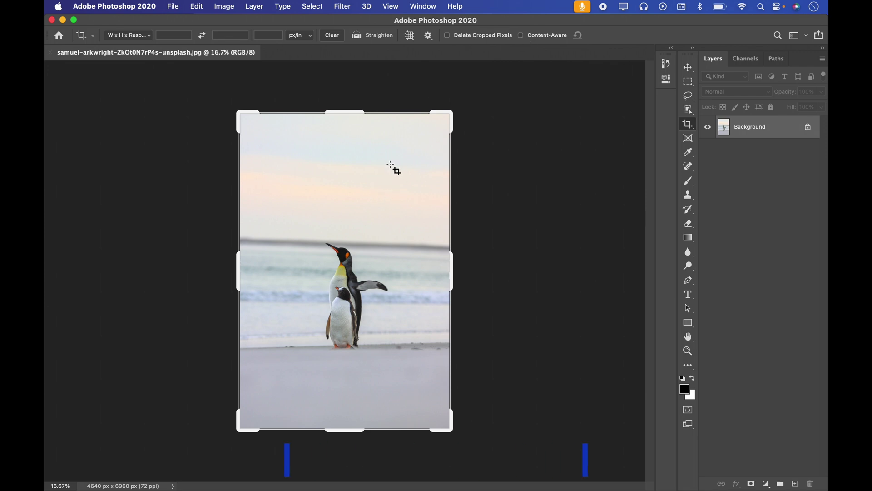
Activate the Move tool, return to the Crop tool and cycle through the Perspective Crop, Slice and Slice Select tools.
left_click(687, 68)
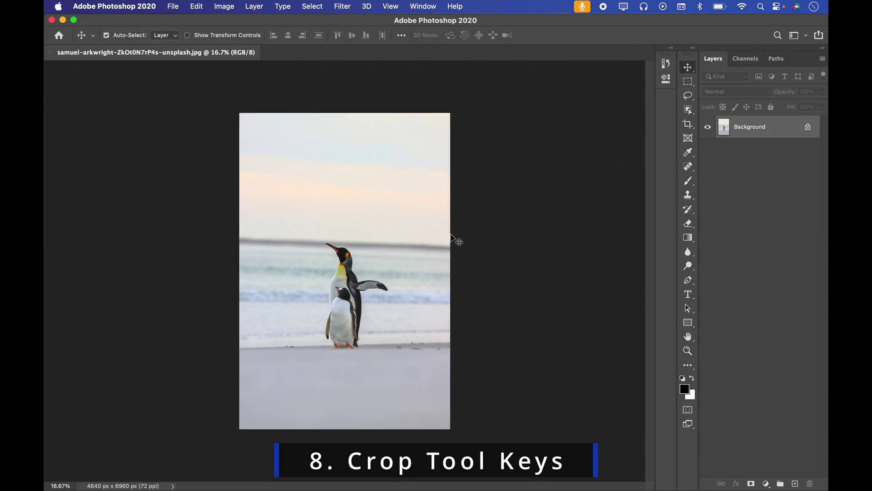
key("c")
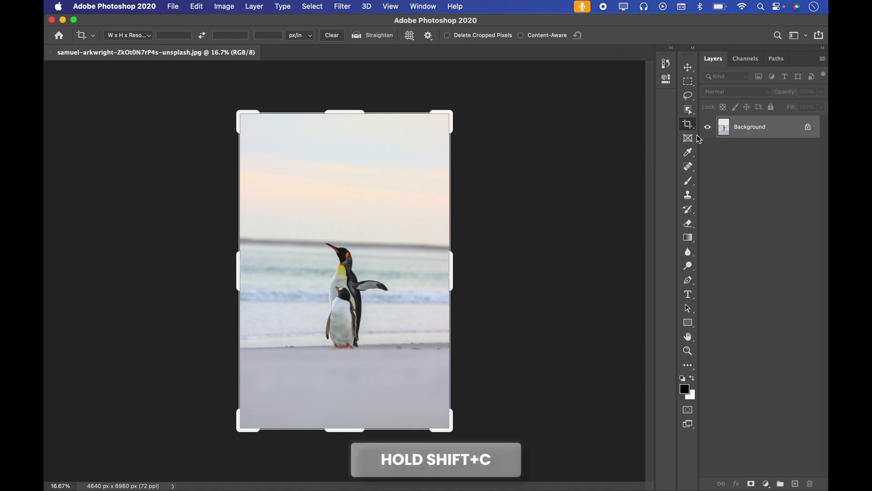
key("shift+c")
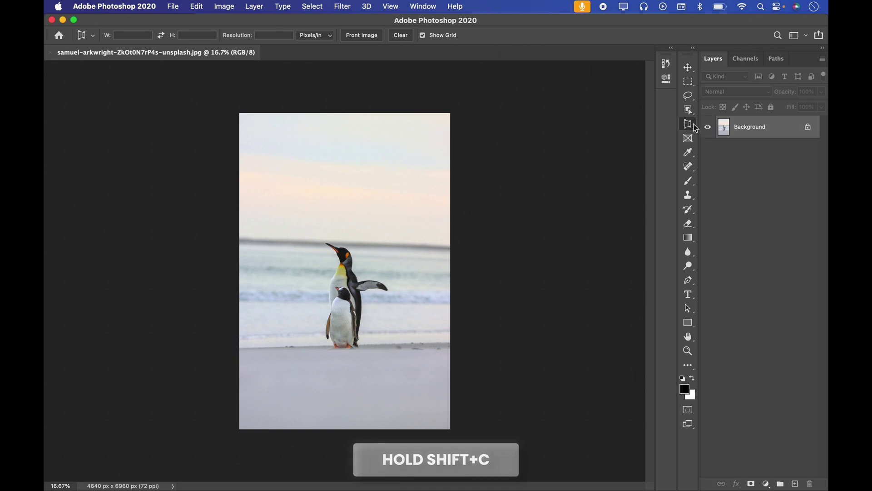
key("shift+c")
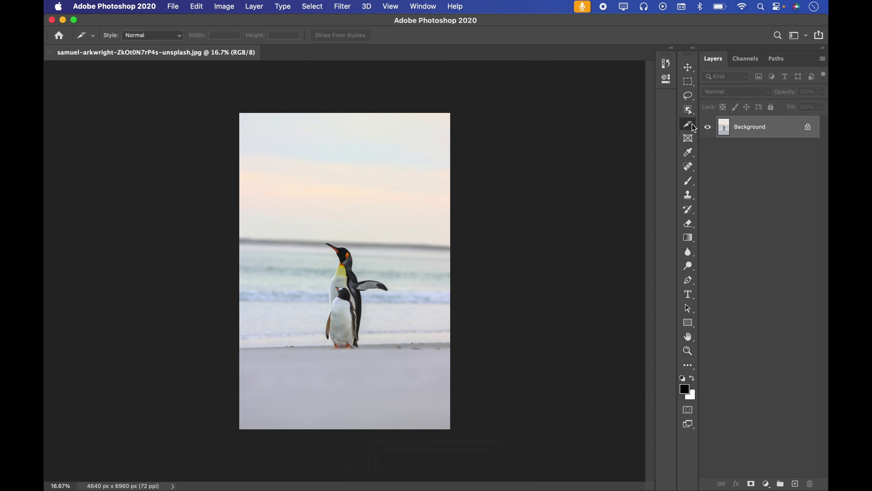
key("shift+c")
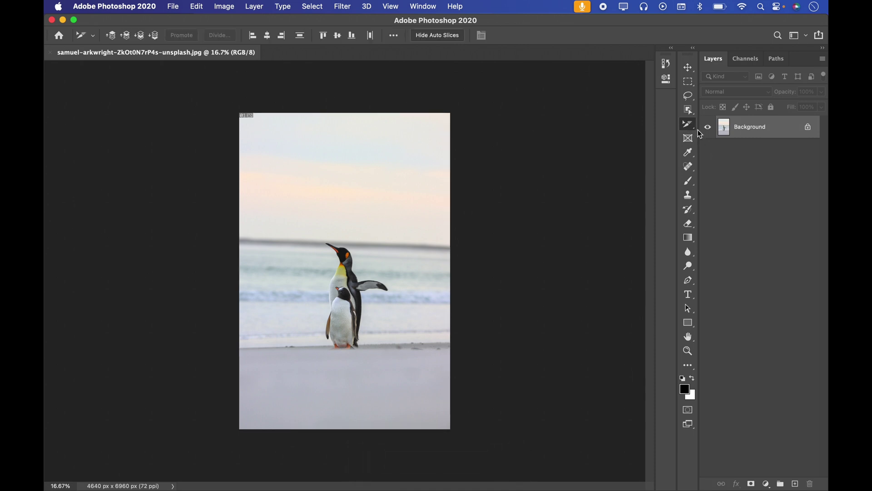
Cycle repeatedly through all the tools in the crop group and finish on the Crop tool.
key("shift+c")
key("shift+c")
key("shift+c")
key("shift+c")
key("shift+c")
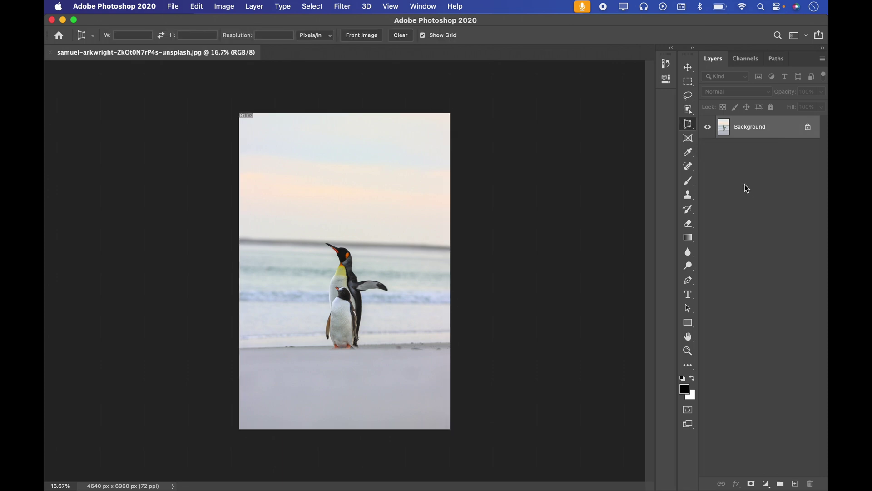
key("shift+c")
key("shift+c")
key("shift+c")
key("shift+c")
key("shift+c")
key("shift+c")
key("shift+c")
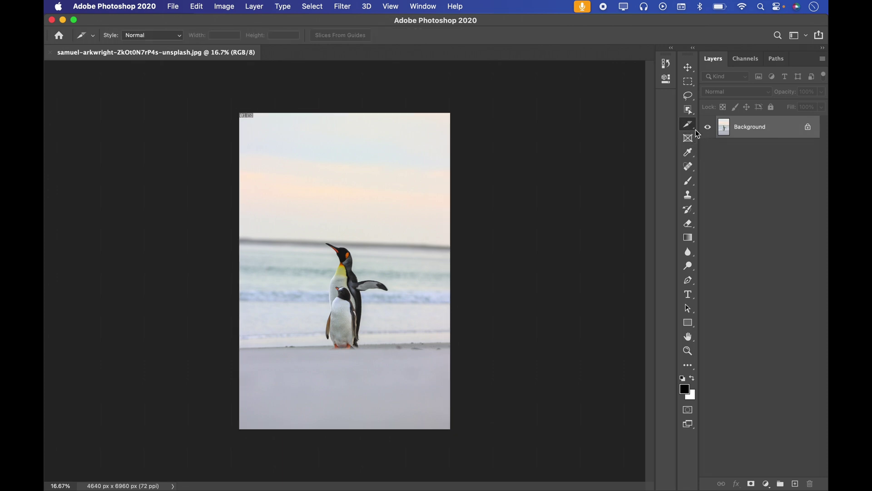
key("shift+c")
key("shift+c")
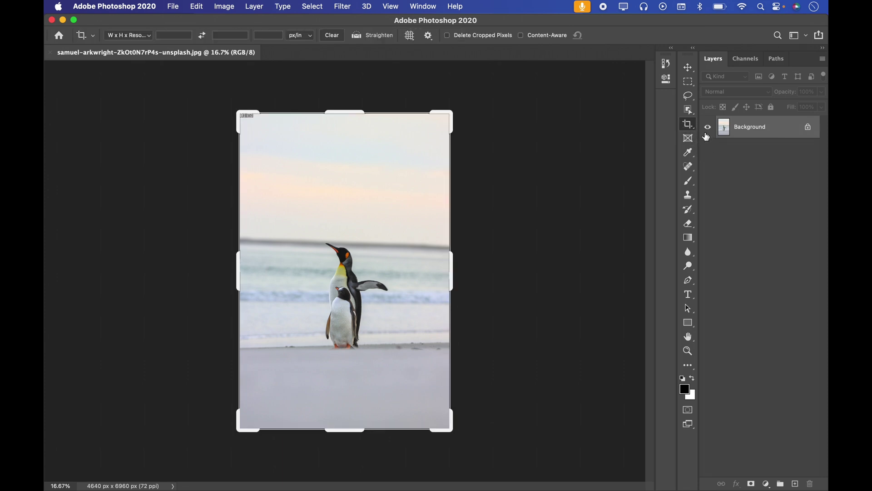
key("shift+c")
key("shift+c")
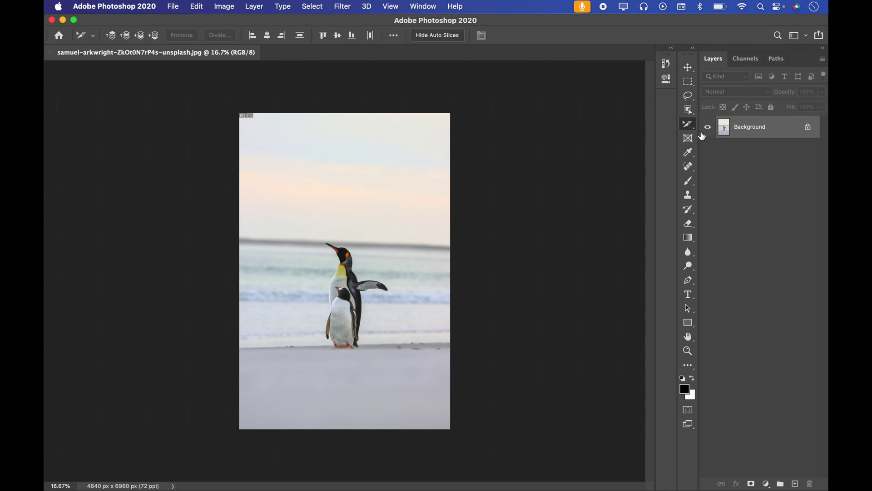
left_click_drag(692, 129, 715, 127)
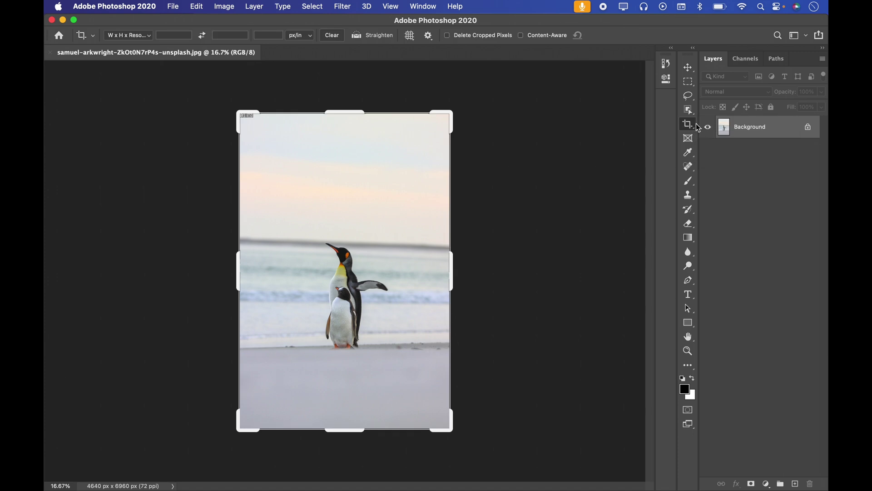
Pull in the crop frame one side at a time to tighten it around the penguins.
left_click(376, 107)
left_click(614, 35)
left_click_drag(452, 268, 431, 268)
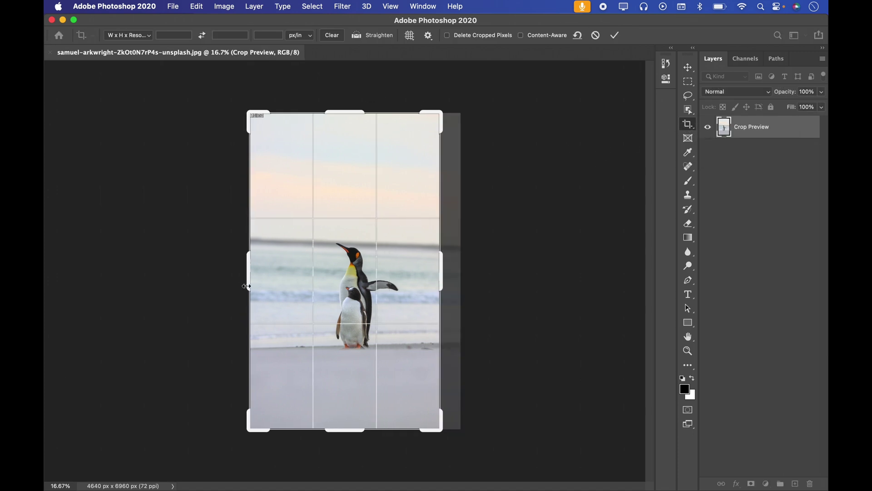
left_click_drag(245, 275, 272, 274)
left_click_drag(341, 430, 343, 396)
left_click_drag(342, 131, 342, 150)
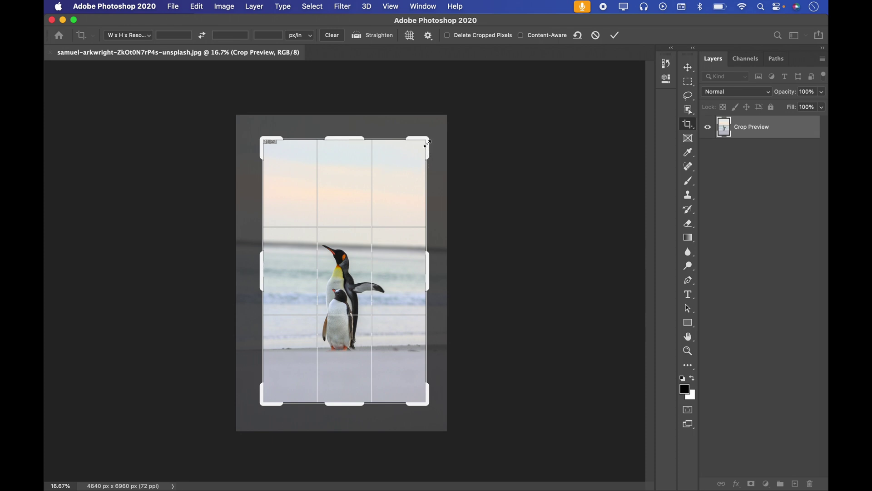
Resize the crop frame symmetrically about its centre, adjusting its corners, width and height around the penguins.
left_click_drag(426, 143, 385, 166)
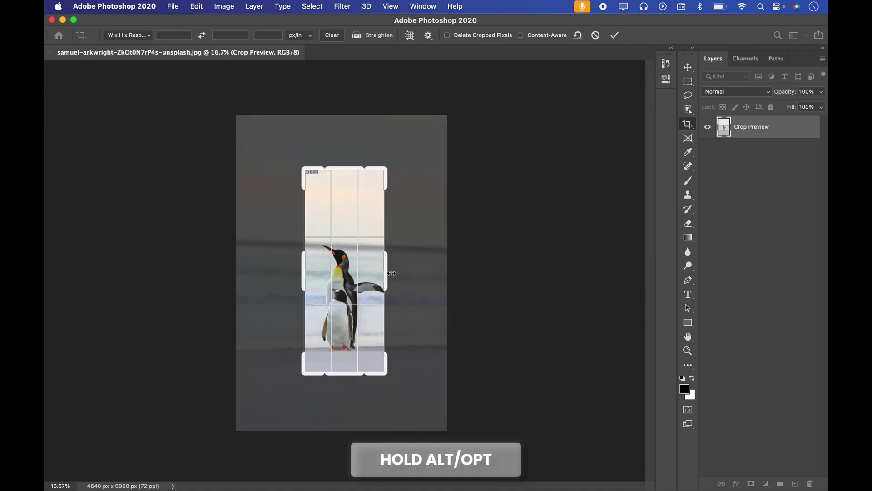
left_click_drag(389, 270, 426, 267)
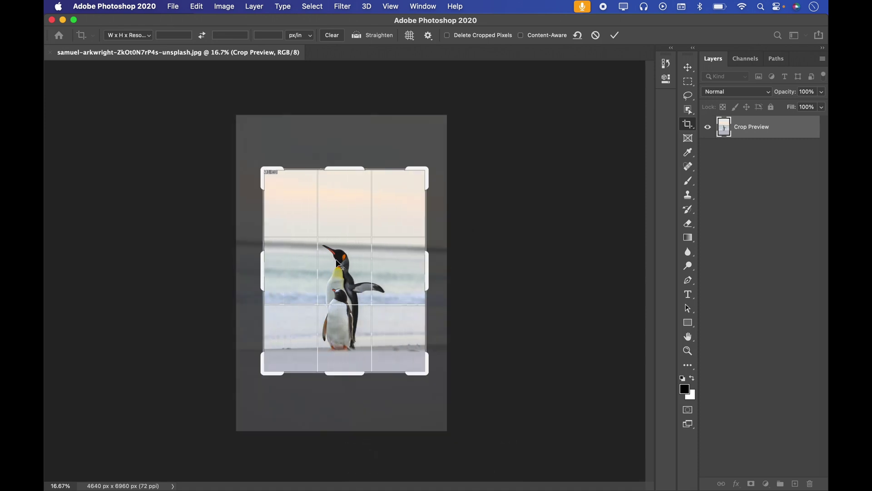
left_click_drag(341, 166, 340, 199)
mouse_move(265, 263)
left_mouse_down()
mouse_move(315, 247)
mouse_move(276, 251)
left_mouse_up()
left_click_drag(278, 344, 266, 379)
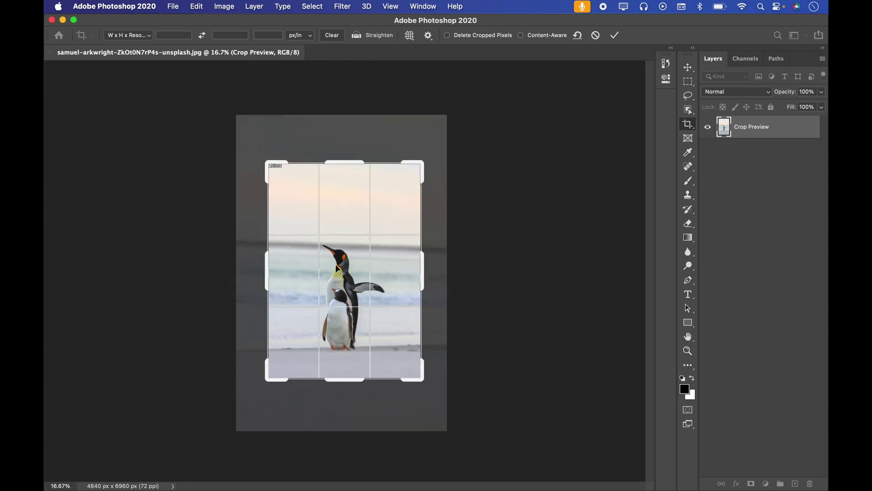
Shrink the crop frame symmetrically to a small, narrow area, then expand its width and height around both penguins again.
left_click_drag(423, 270, 362, 269)
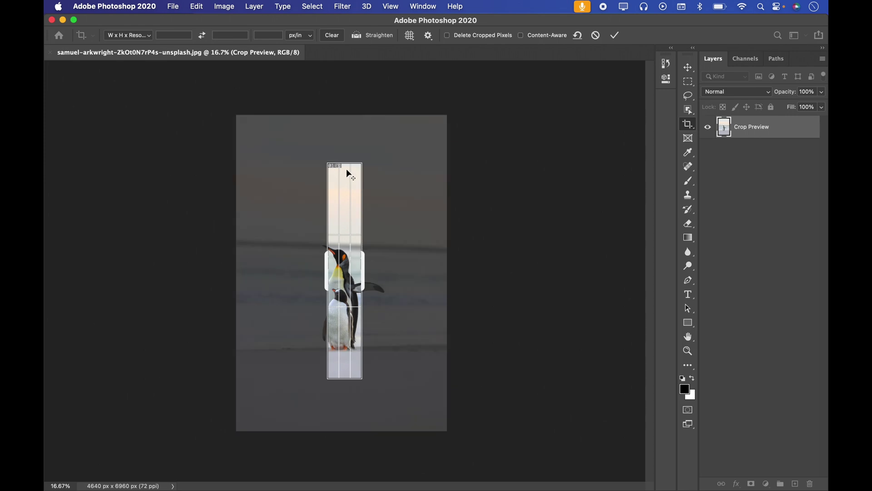
left_click_drag(346, 165, 346, 222)
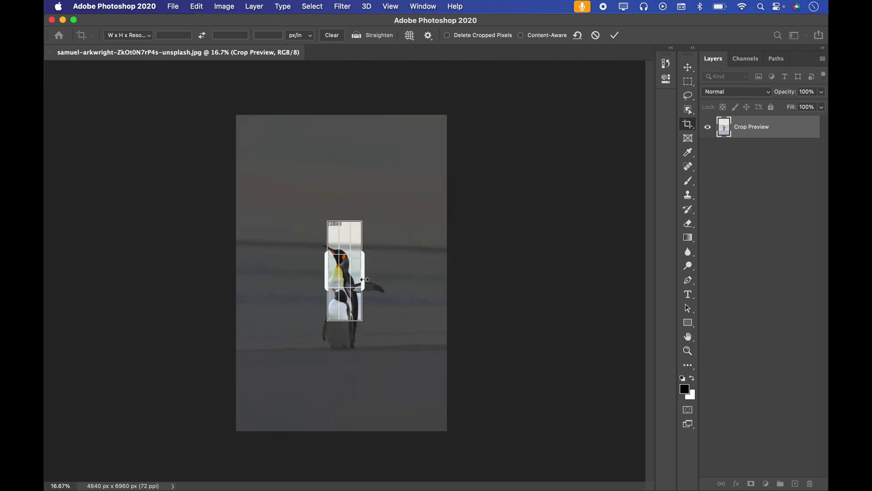
left_click_drag(364, 279, 423, 273)
left_click_drag(346, 321, 351, 364)
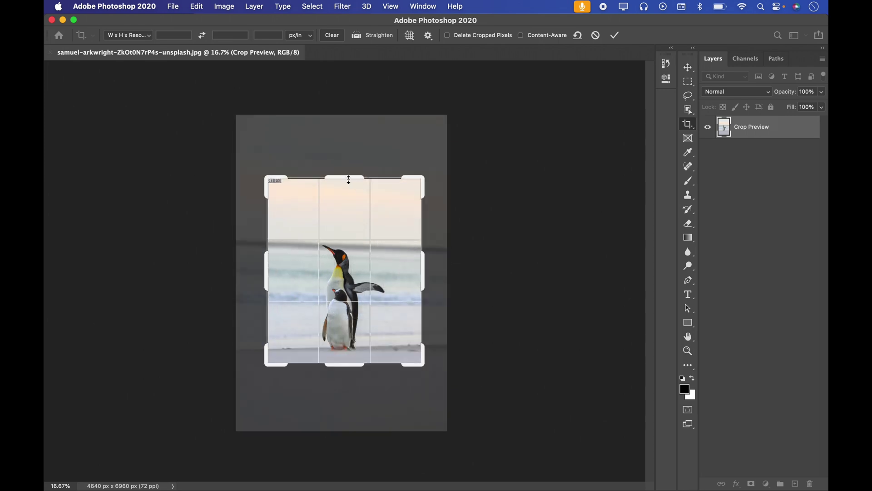
Keep resizing the crop frame symmetrically about its centre, reducing it to a shallow strip across the penguins' feet.
left_click_drag(349, 179, 346, 148)
left_click_drag(422, 271, 409, 255)
mouse_move(345, 168)
left_mouse_down()
mouse_move(345, 205)
mouse_move(341, 178)
left_mouse_up()
left_click_drag(422, 181, 395, 247)
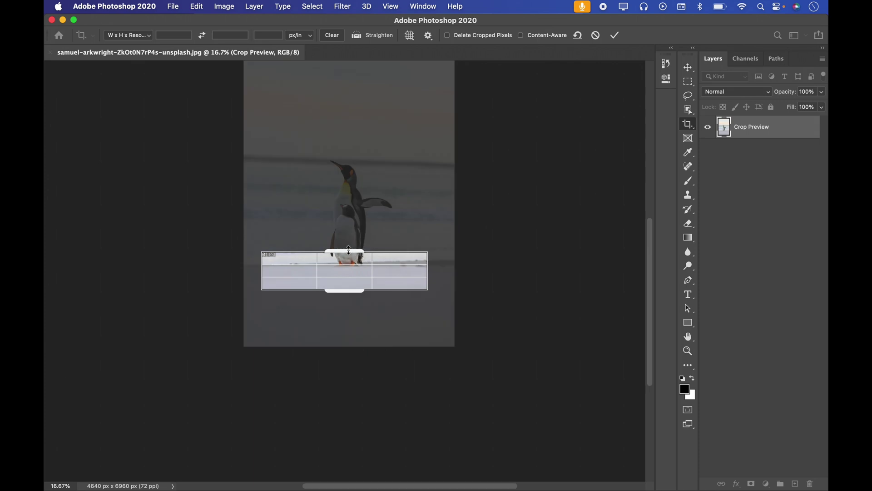
Expand the crop frame symmetrically about its centre to enclose both penguins with more sky, and cancel the crop.
left_click_drag(345, 250, 343, 176)
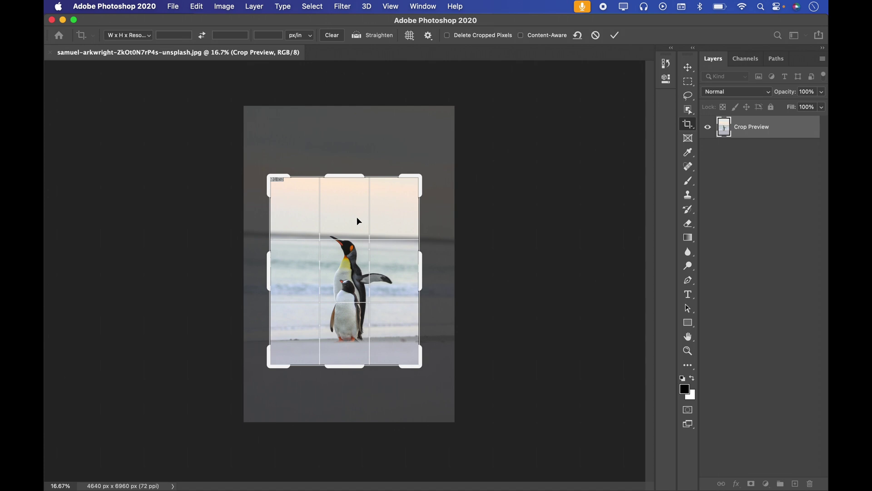
left_click_drag(418, 179, 419, 166)
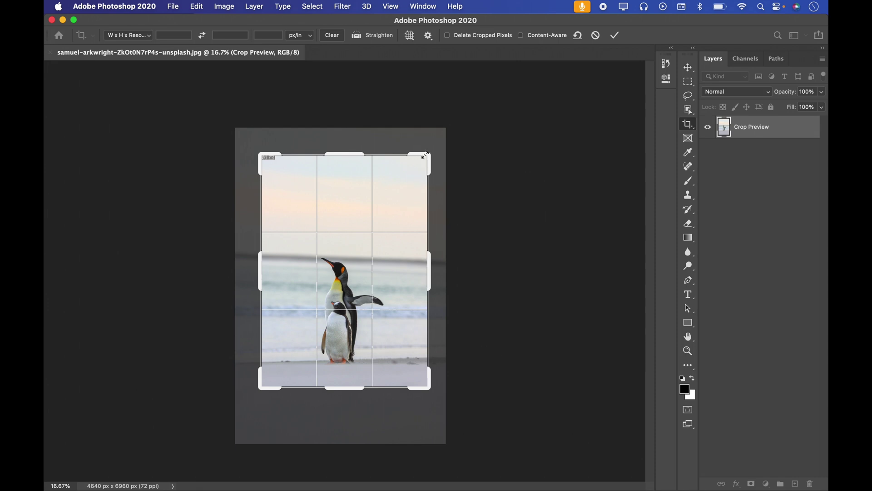
left_click_drag(426, 154, 346, 157)
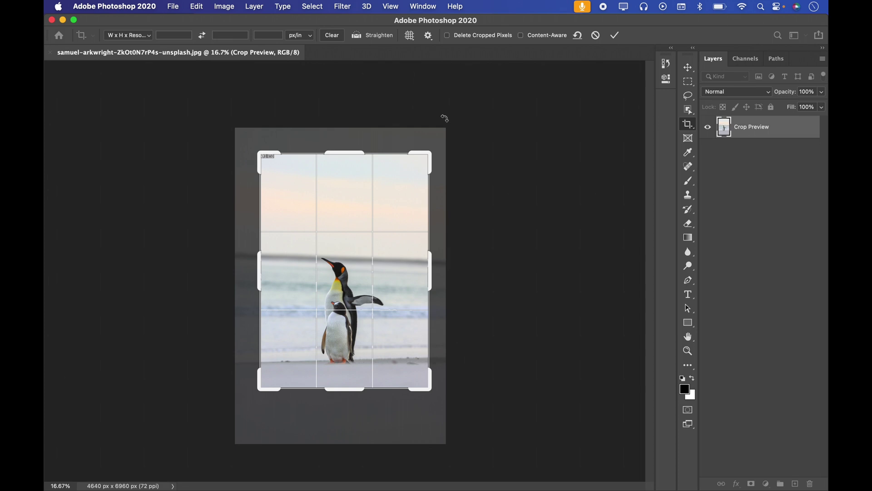
left_click(596, 35)
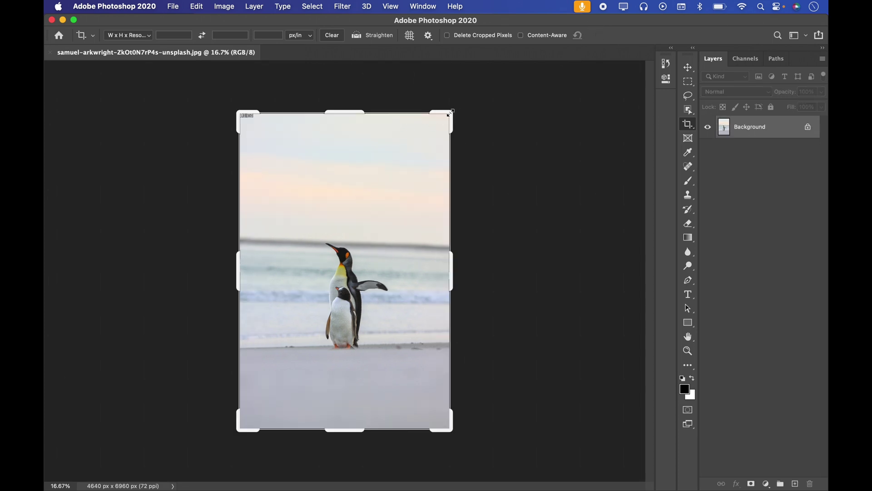
Tighten the crop frame around the penguins and cycle through the overlay guides, ending on the Rule of Thirds grid.
left_click_drag(451, 112, 426, 153)
left_click_drag(353, 222, 324, 267)
key("o")
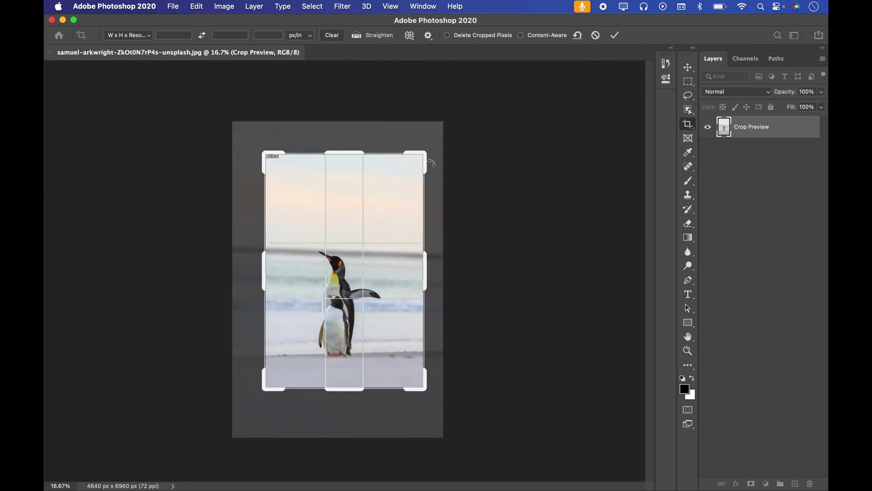
key("o")
key("o")
key("o")
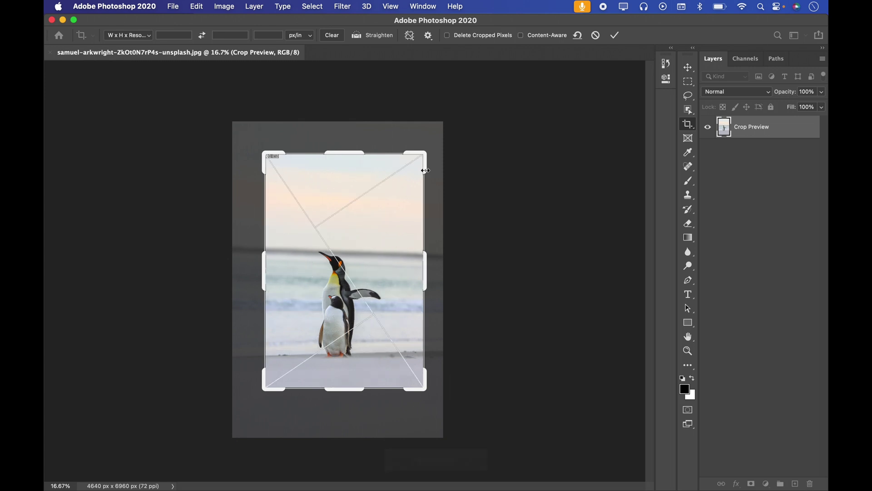
key("o")
key("o")
key("o")
key("o")
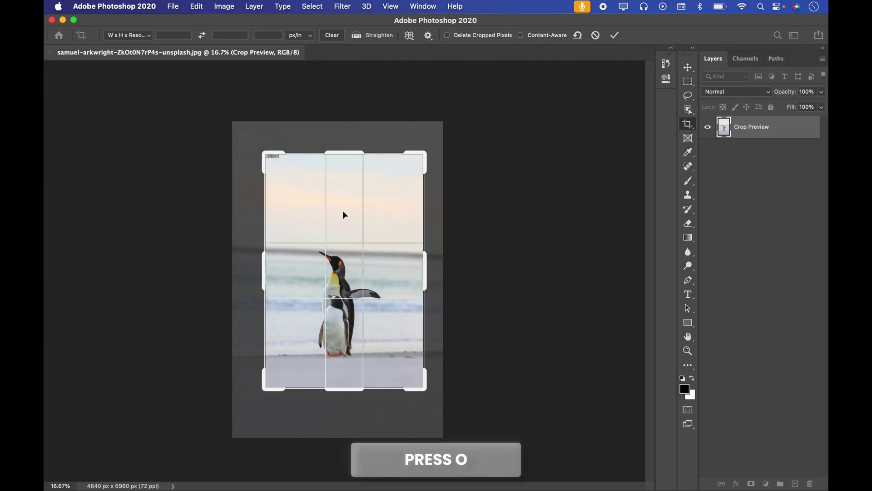
key("o")
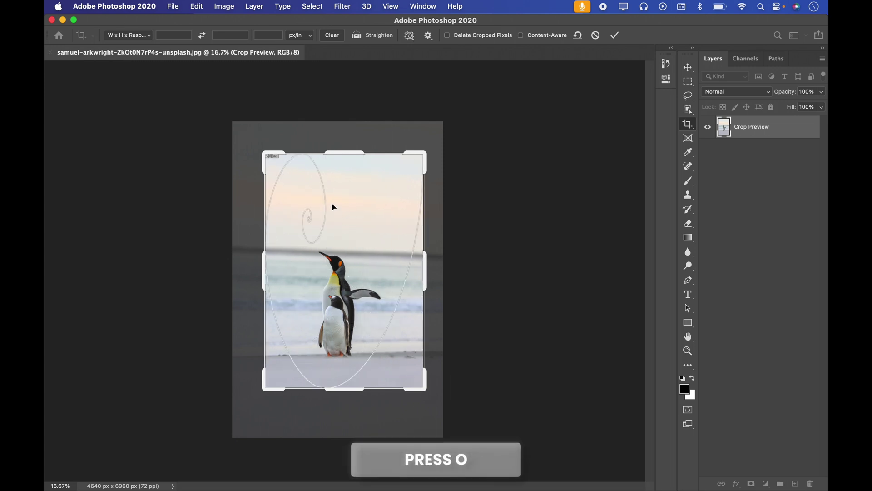
key("o")
key("o")
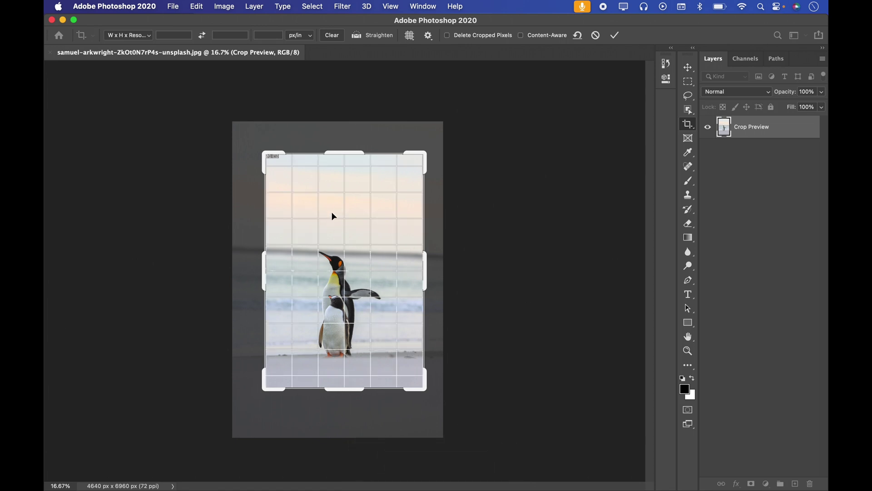
key("o")
key("o")
key("o")
key("o")
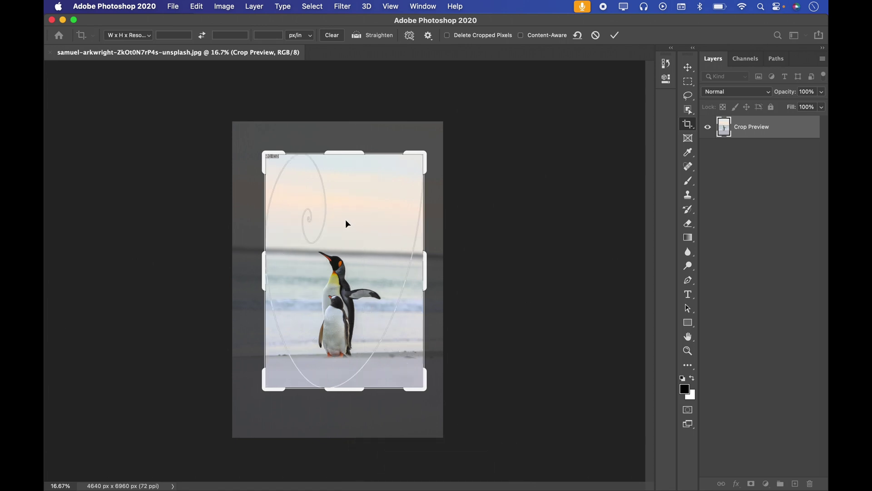
key("o")
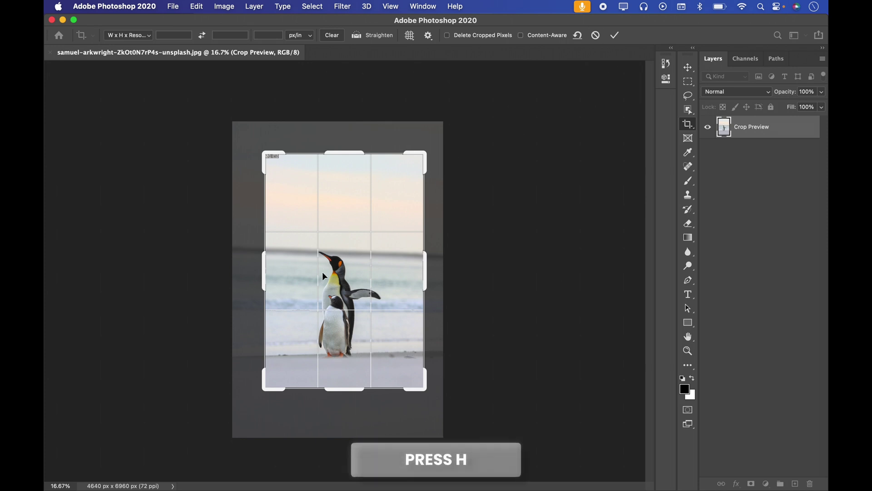
Toggle the visibility of the cropped area outside the frame repeatedly to compare both previews.
key("h")
key("h")
key("h")
key("h")
key("h")
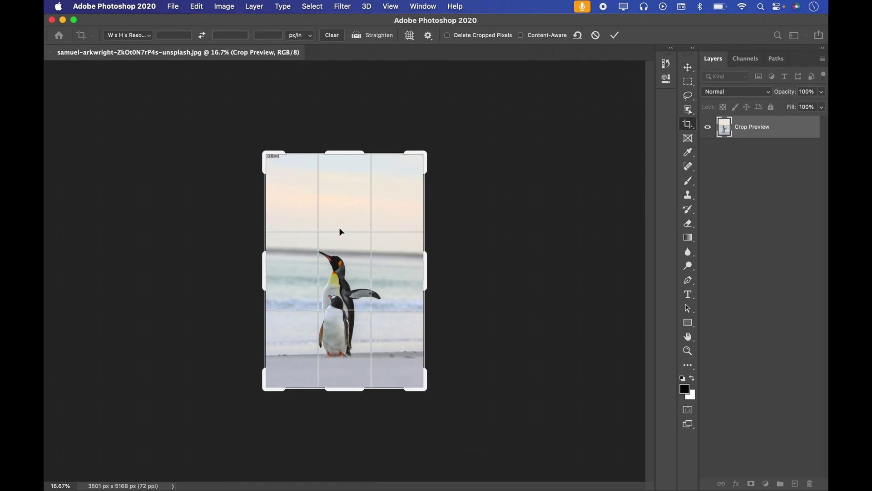
key("h")
key("h")
key("h")
Tighten the crop frame, reposition the penguins inside it with the cropped area hidden, show that area again and cancel the crop.
left_click_drag(367, 184, 410, 185)
left_click_drag(364, 223, 342, 262)
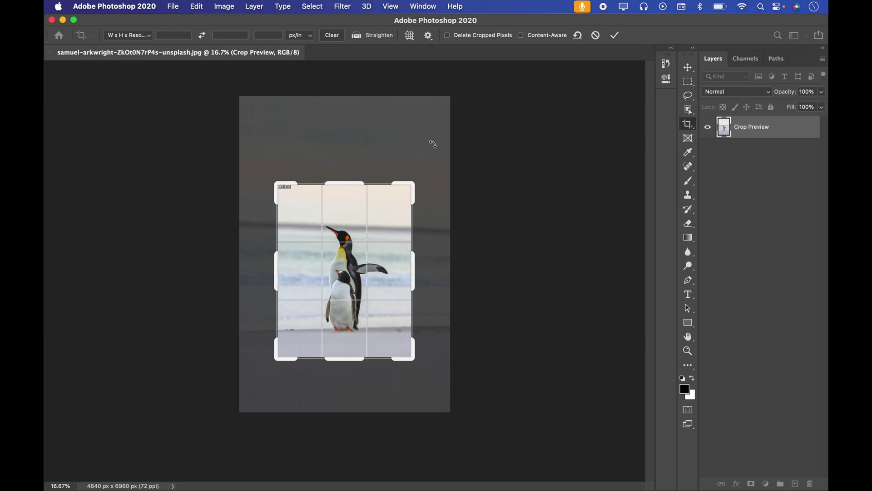
key("h")
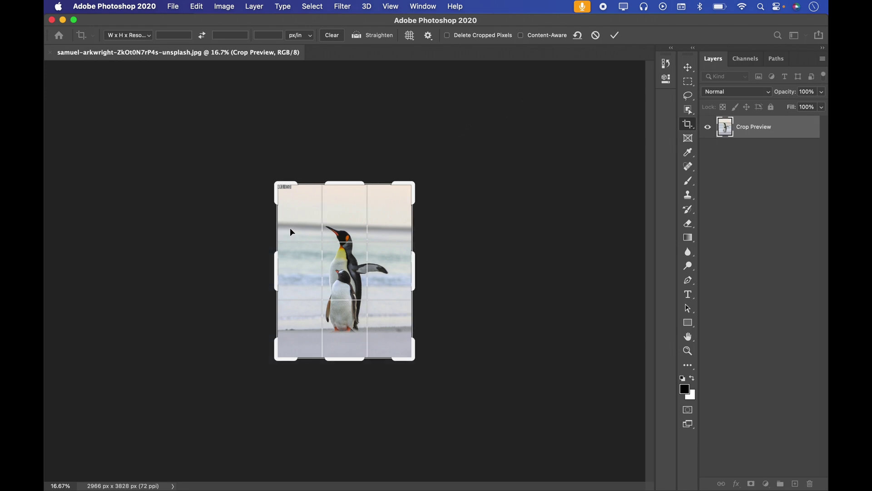
mouse_move(351, 253)
left_mouse_down()
mouse_move(332, 236)
mouse_move(352, 200)
mouse_move(352, 234)
mouse_move(339, 241)
left_mouse_up()
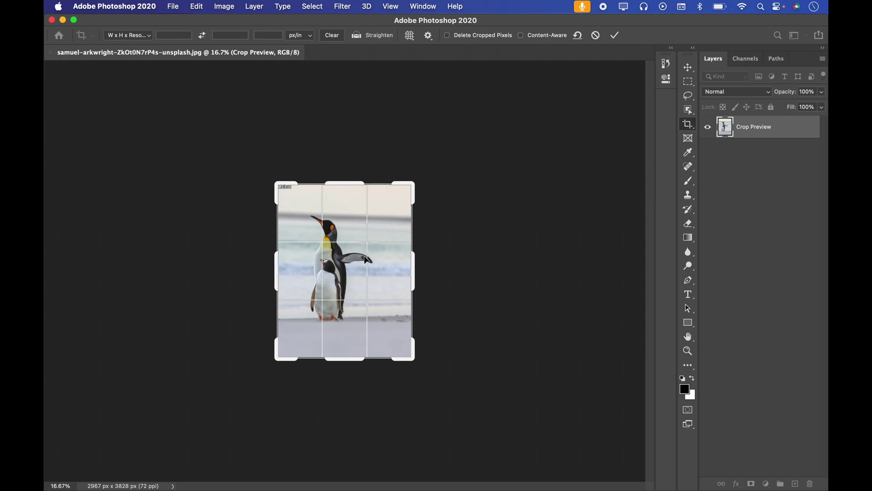
key("h")
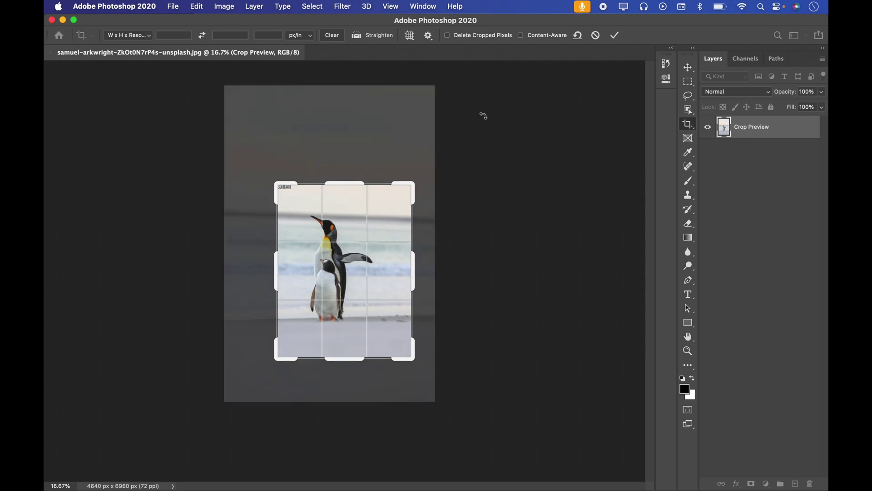
left_click(596, 36)
Place a four-corner perspective crop roughly around the dwell magazine with the Perspective Crop tool.
key("v")
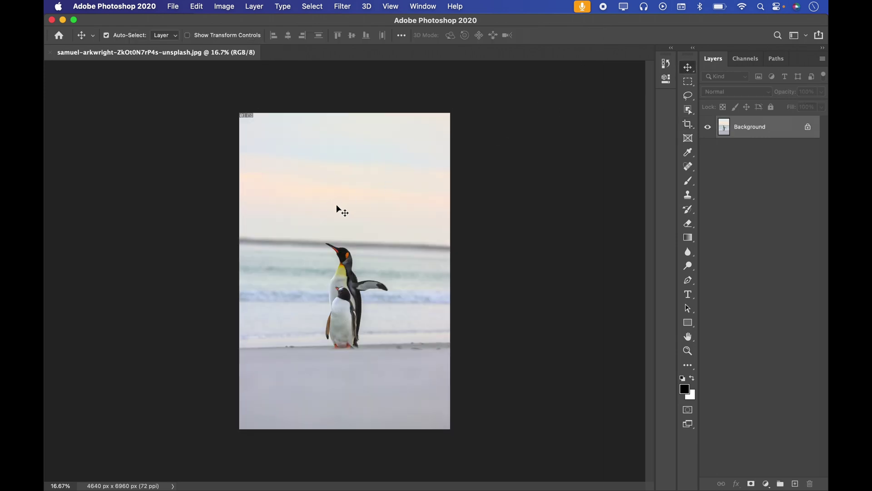
left_click(688, 124)
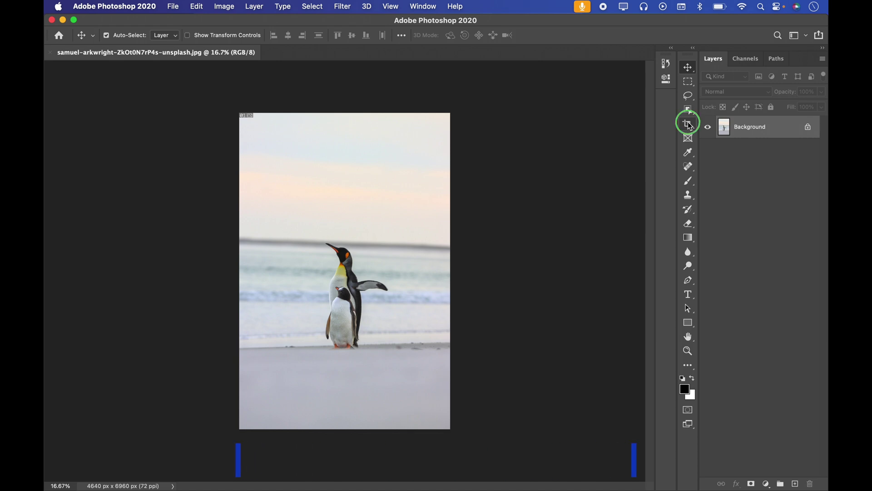
left_click(725, 138)
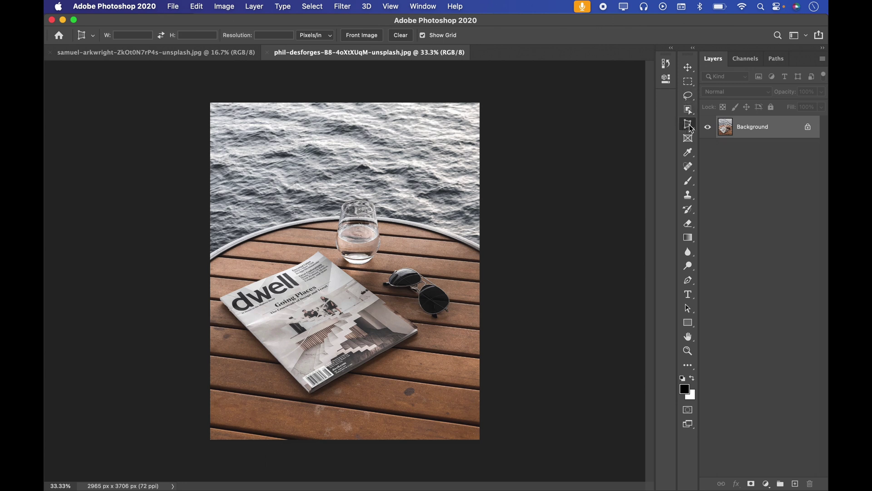
left_click(688, 124)
left_click(713, 130)
left_click(236, 272)
left_click(321, 235)
left_click(419, 329)
left_click(296, 407)
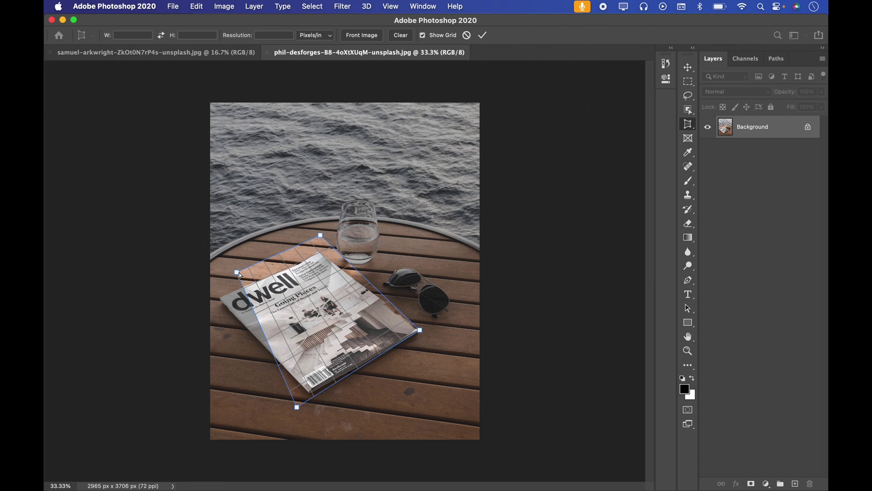
Align the four corners of the perspective crop with the magazine's corners and cancel the crop.
left_click_drag(237, 271, 219, 297)
left_click_drag(320, 235, 315, 243)
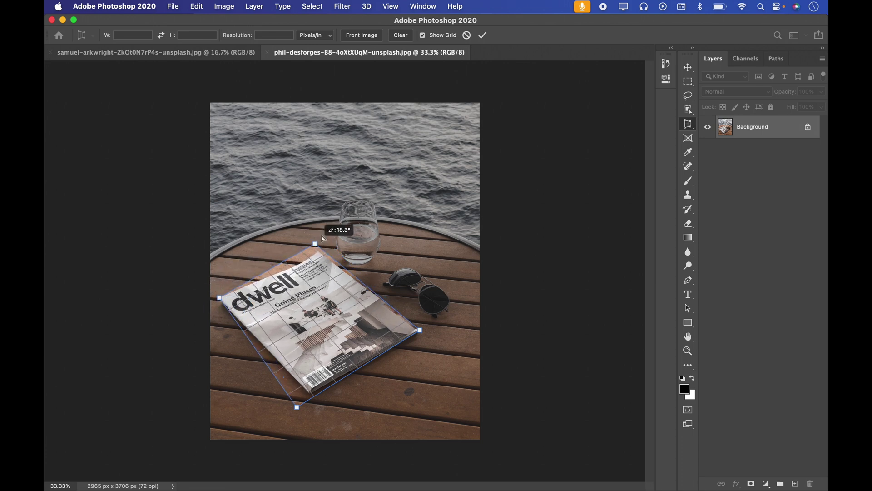
left_click_drag(419, 330, 420, 328)
left_click_drag(299, 409, 318, 392)
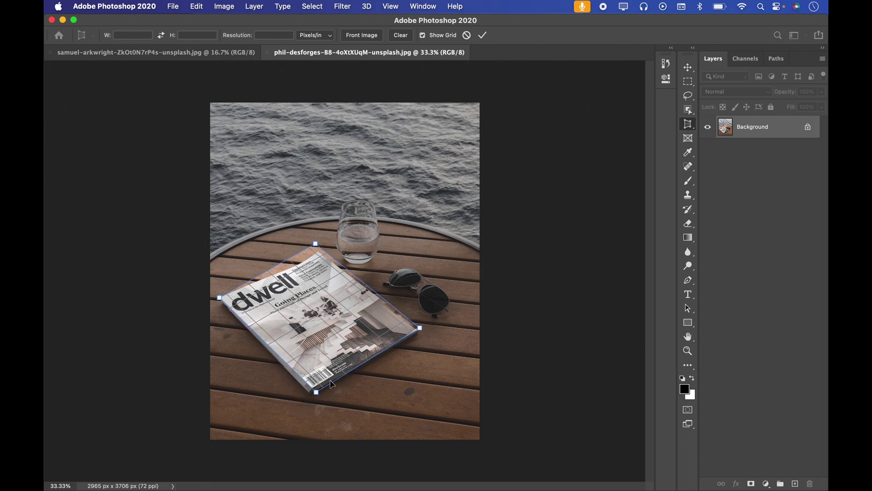
left_click(467, 35)
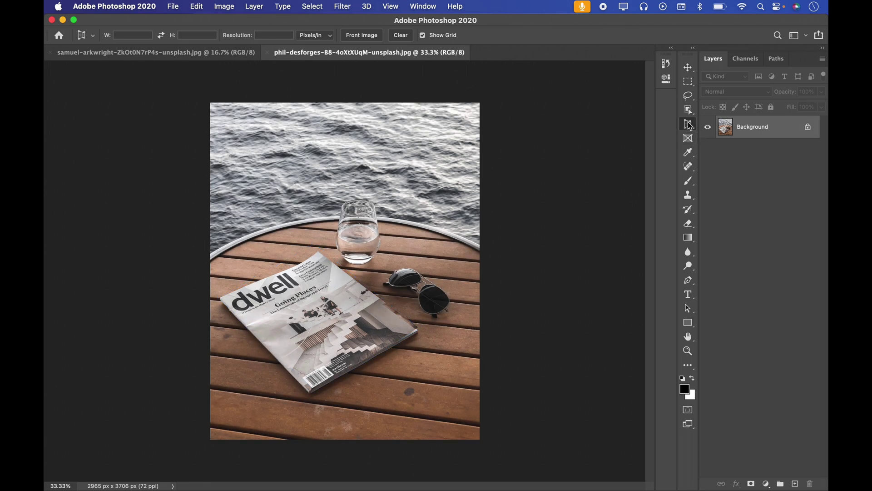
Switch to the regular Crop tool and pull in all four sides of the frame around the magazine.
right_click(689, 139)
left_click(715, 121)
left_click(343, 147)
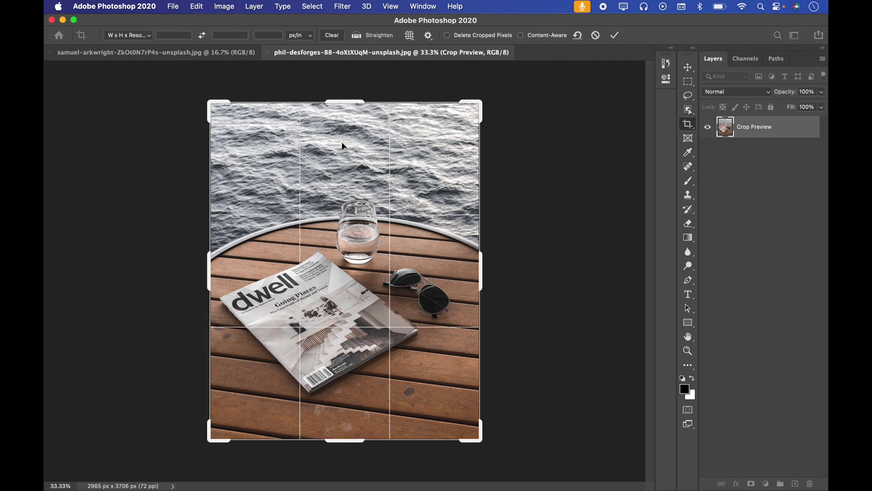
left_click_drag(345, 99, 345, 243)
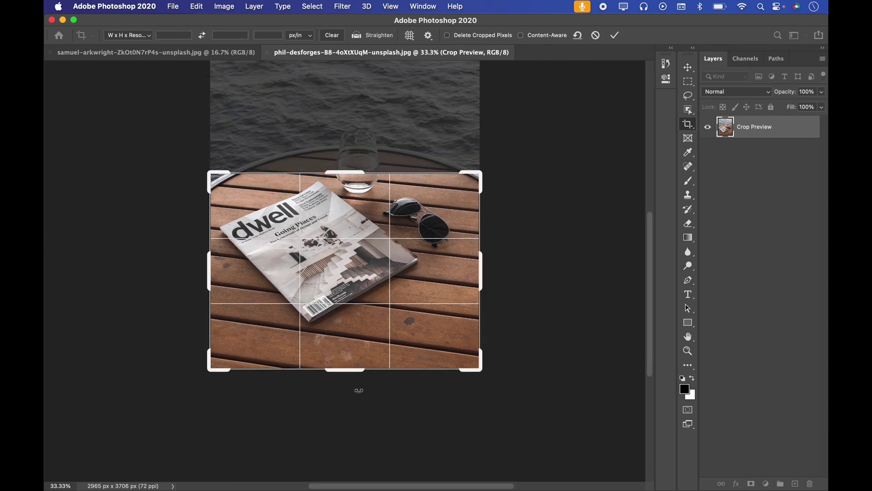
left_click_drag(347, 370, 347, 321)
left_click_drag(481, 269, 413, 271)
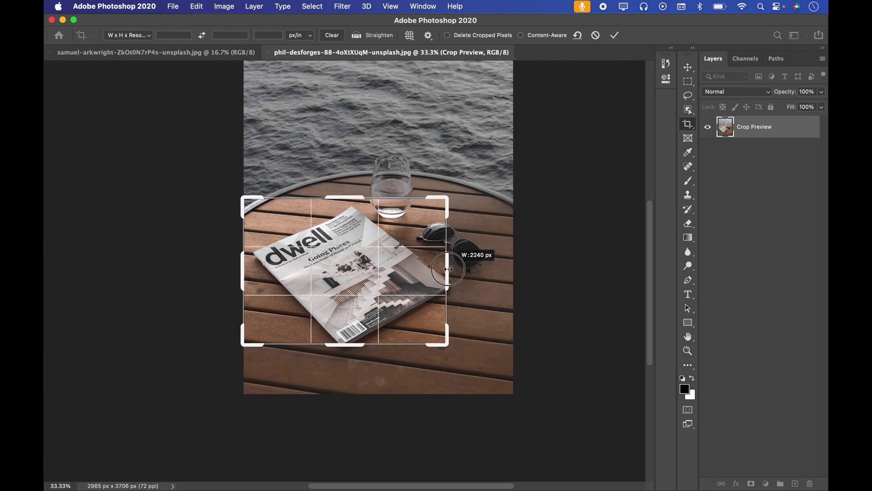
left_click_drag(243, 278, 255, 278)
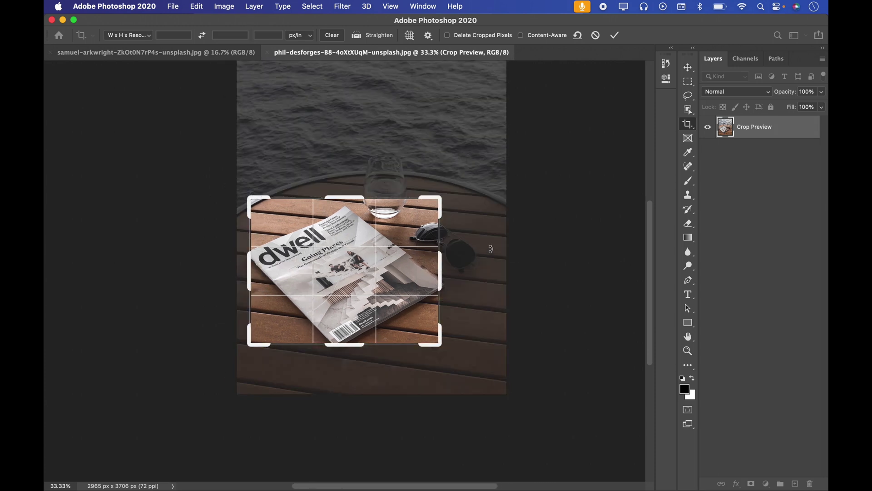
Rotate the photo about 38° clockwise, fit the frame to the magazine and apply the crop at 1717 × 1724 px.
left_click_drag(487, 247, 446, 335)
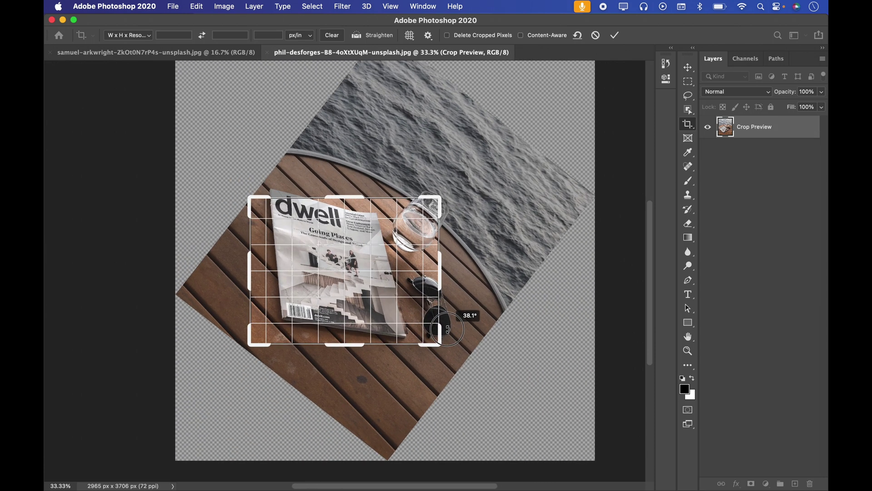
left_click_drag(344, 256, 342, 264)
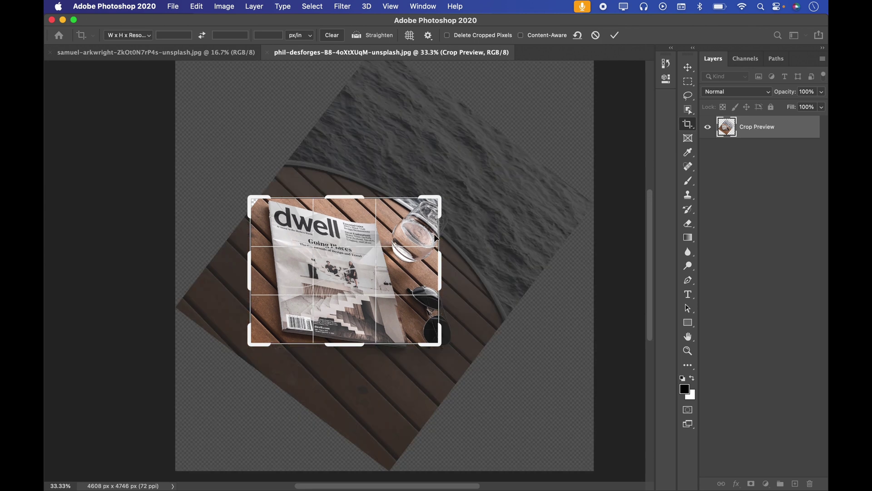
left_click_drag(252, 200, 259, 199)
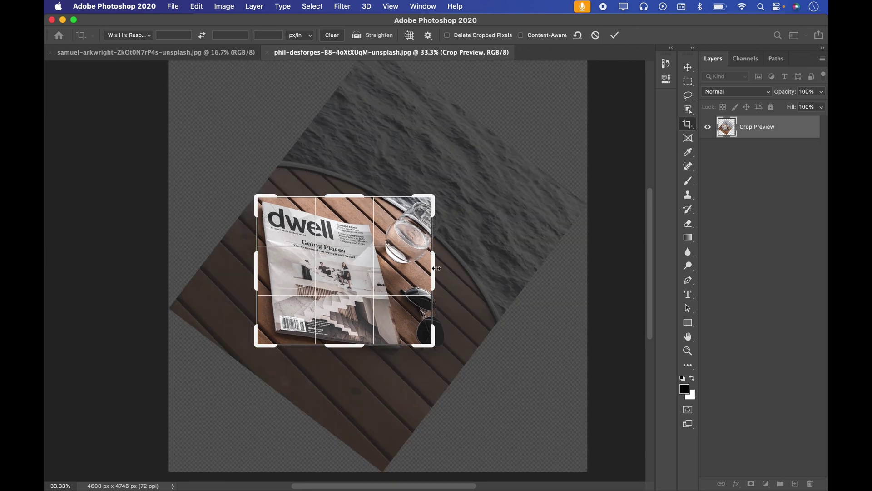
left_click_drag(431, 343, 423, 349)
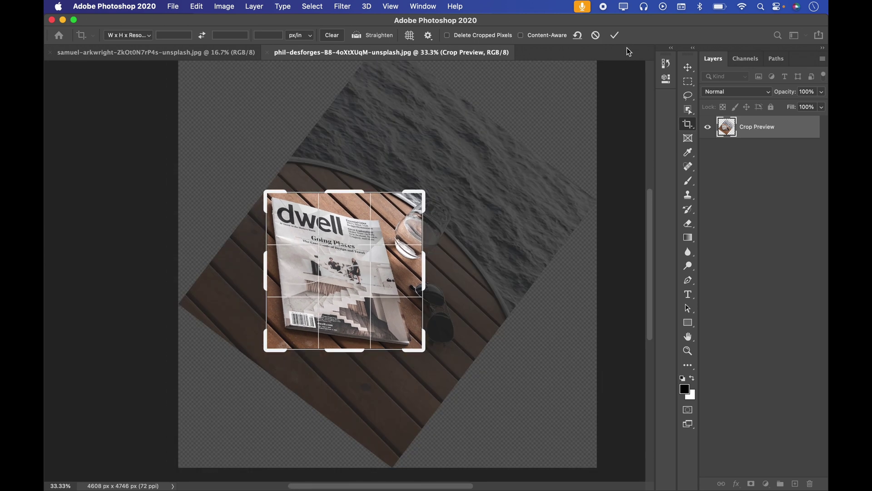
left_click(614, 35)
Examine the cropped magazine's edges and angle up close for remaining perspective distortion.
key("z")
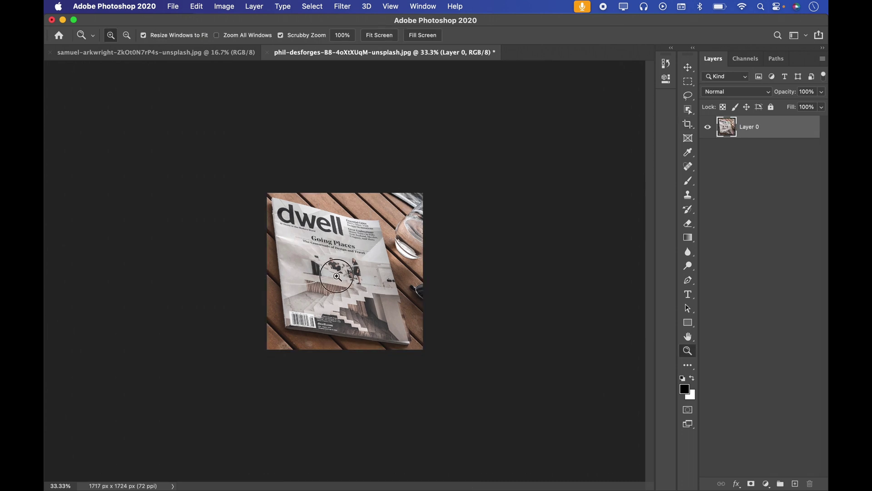
left_click_drag(337, 272, 374, 241)
key("z")
left_click_drag(321, 186, 304, 196)
left_click(687, 69)
key("z")
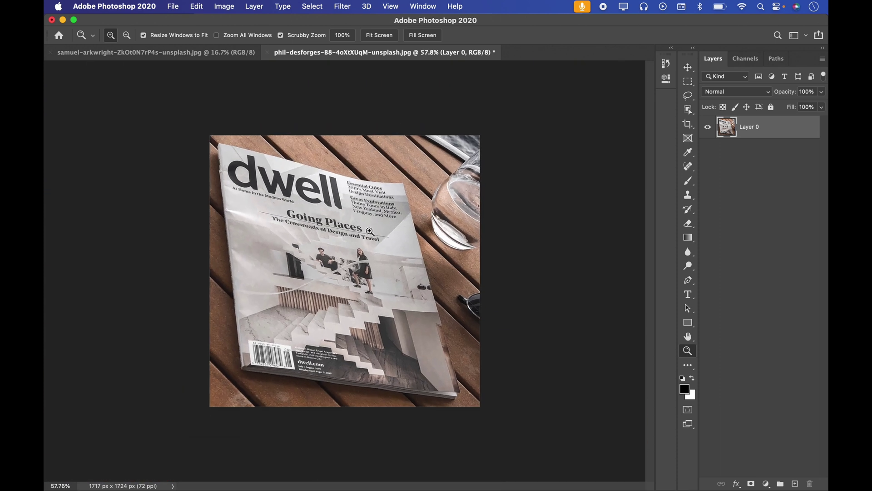
key("z")
left_click_drag(384, 248, 352, 249)
Undo the crop of the magazine photo and switch to the Perspective Crop tool.
key("super+z")
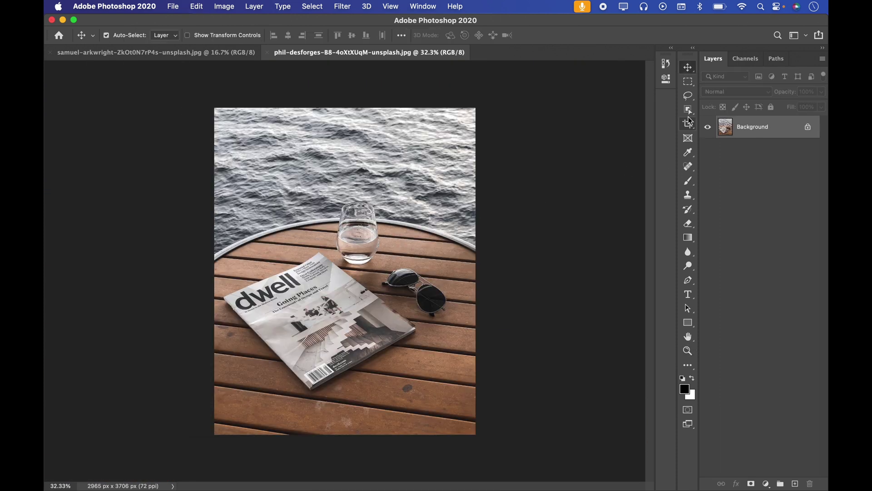
left_click(687, 124)
left_click(713, 130)
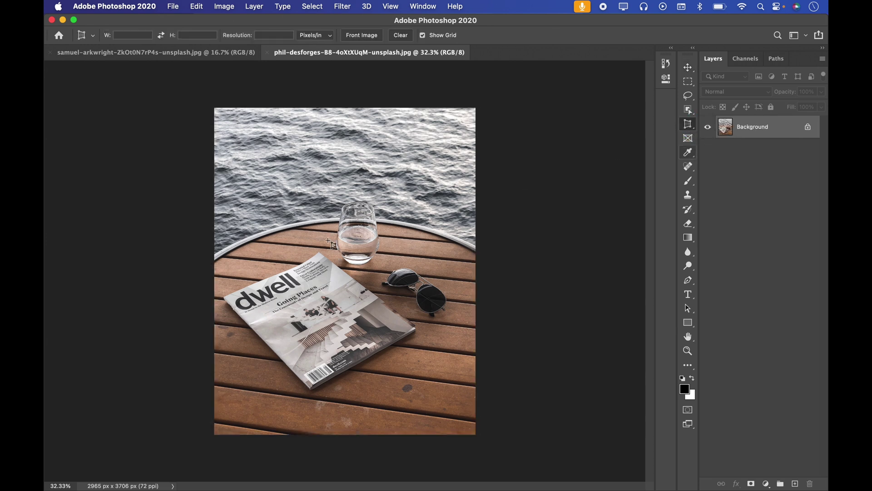
Place the four Perspective Crop corners on the corners of the dwell magazine on the table.
left_click(225, 295)
left_click(318, 252)
left_click(414, 326)
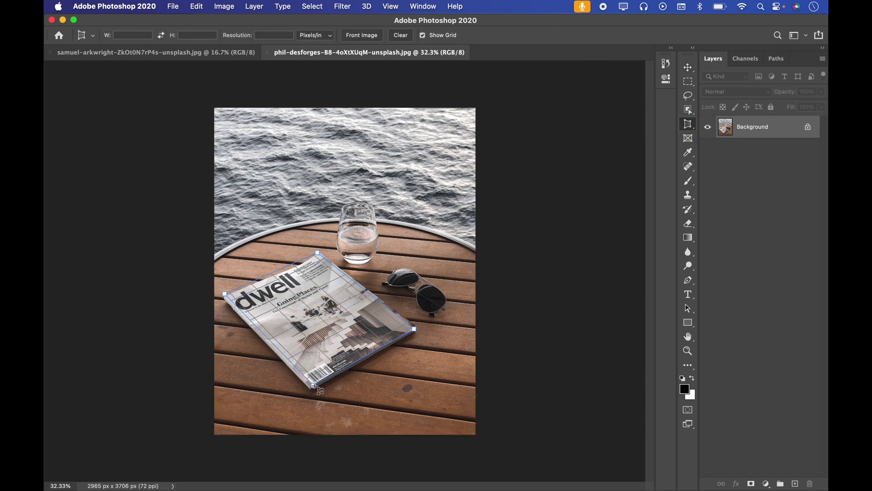
left_click(311, 387)
mouse_move(312, 389)
left_mouse_down()
mouse_move(292, 380)
mouse_move(282, 388)
mouse_move(298, 369)
mouse_move(316, 387)
mouse_move(305, 396)
mouse_move(310, 387)
left_mouse_up()
Fine-tune the perspective frame's corners to the magazine's edges and apply the crop at 1480 × 1893 px.
mouse_move(415, 329)
left_mouse_down()
mouse_move(400, 302)
mouse_move(429, 315)
mouse_move(414, 328)
left_mouse_up()
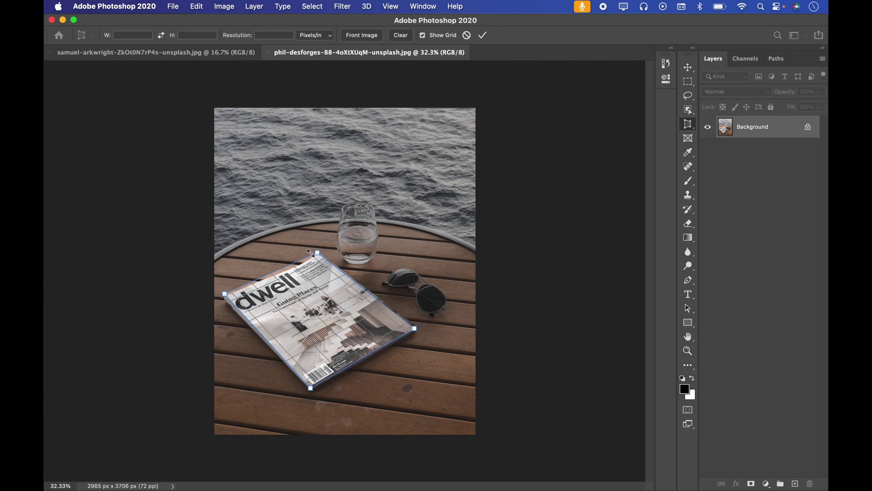
mouse_move(320, 258)
left_mouse_down()
mouse_move(327, 265)
mouse_move(323, 257)
left_mouse_up()
mouse_move(226, 299)
left_mouse_down()
mouse_move(211, 293)
mouse_move(226, 301)
left_mouse_up()
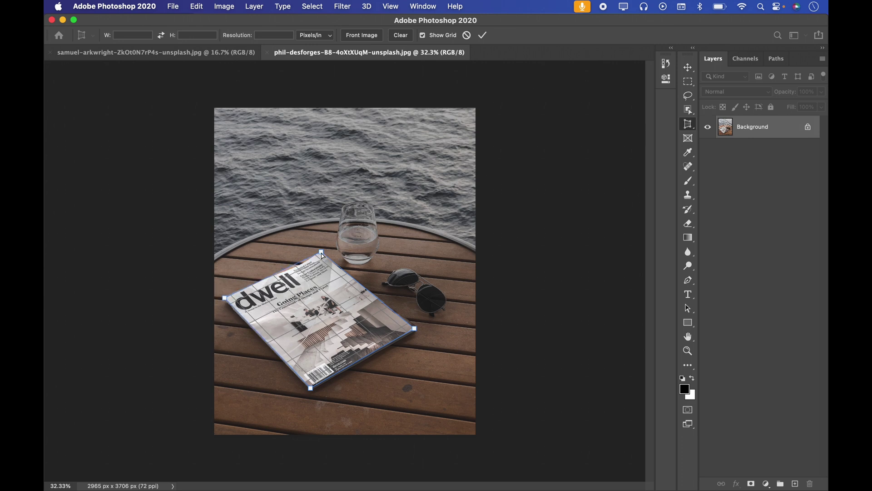
left_click_drag(322, 256, 321, 253)
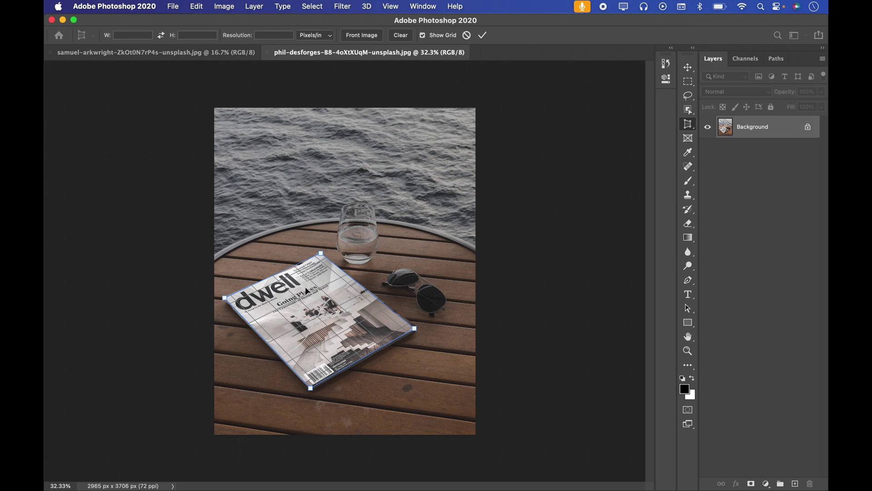
left_click(482, 35)
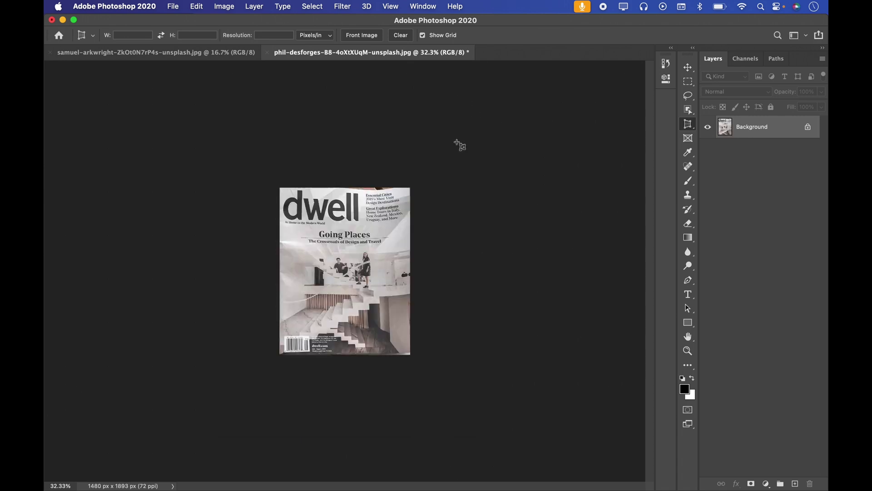
key("z")
left_click_drag(376, 245, 355, 142)
key("c")
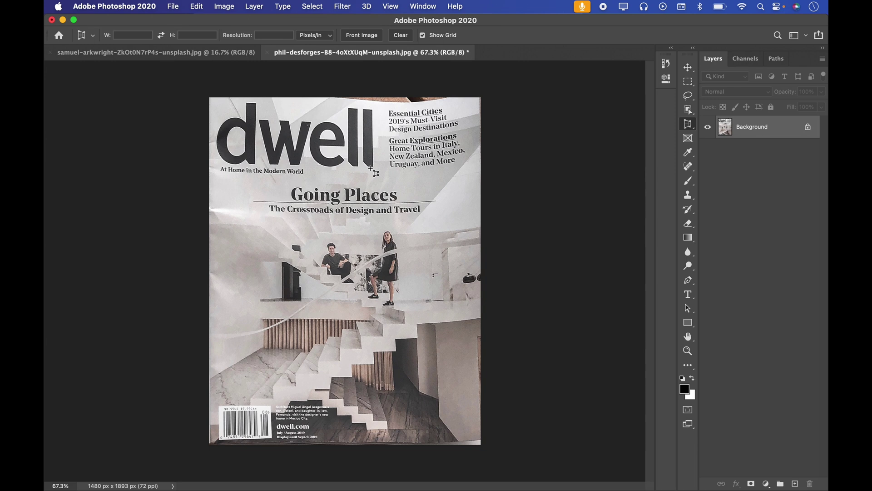
Try a second Perspective Crop frame around the cover's title area and seated man, skewing its four corners independently, and discard it.
left_click(688, 123)
left_click(745, 133)
left_click_drag(246, 216, 327, 278)
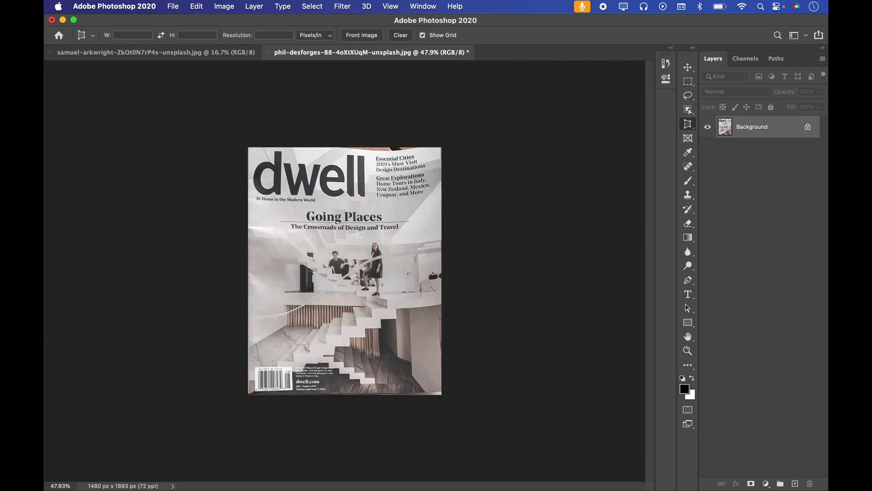
left_click_drag(295, 193, 364, 281)
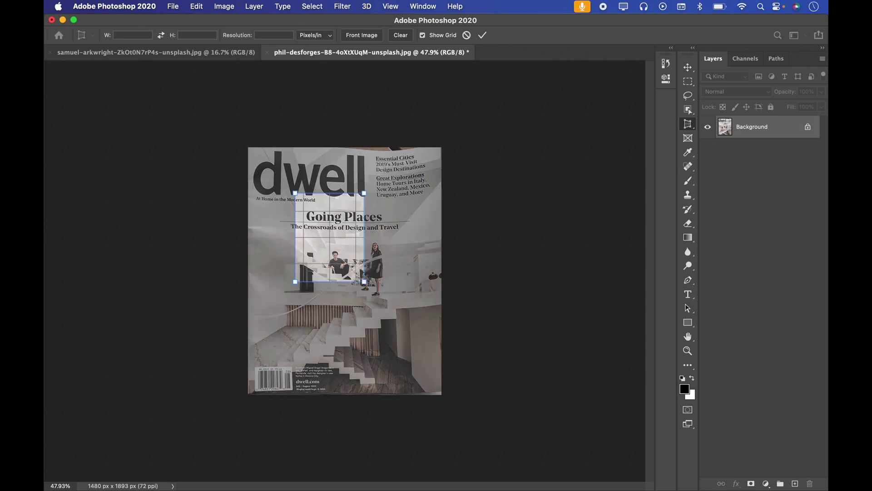
left_click_drag(364, 193, 377, 184)
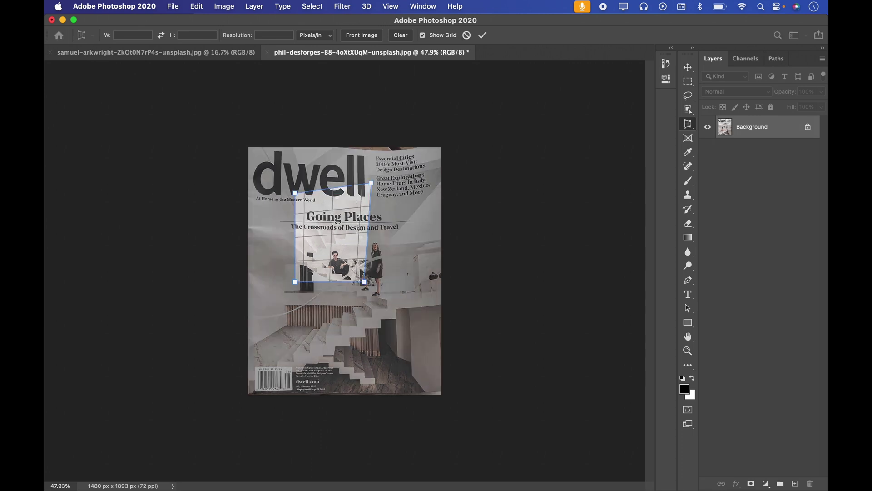
left_click_drag(296, 193, 300, 190)
left_click_drag(295, 281, 295, 279)
left_click_drag(364, 281, 364, 283)
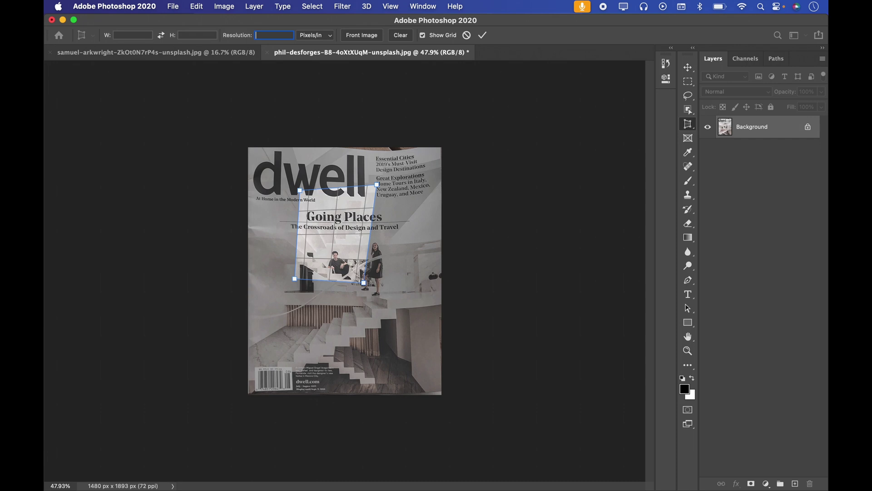
key("Escape")
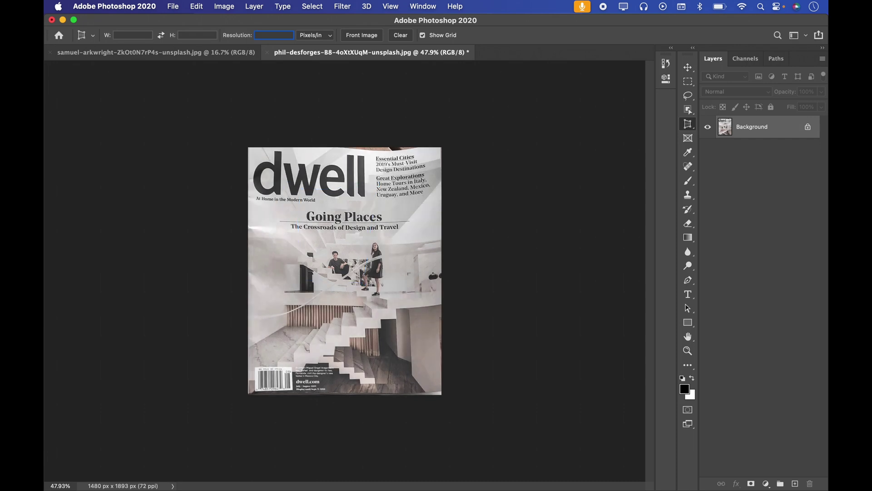
left_click(688, 68)
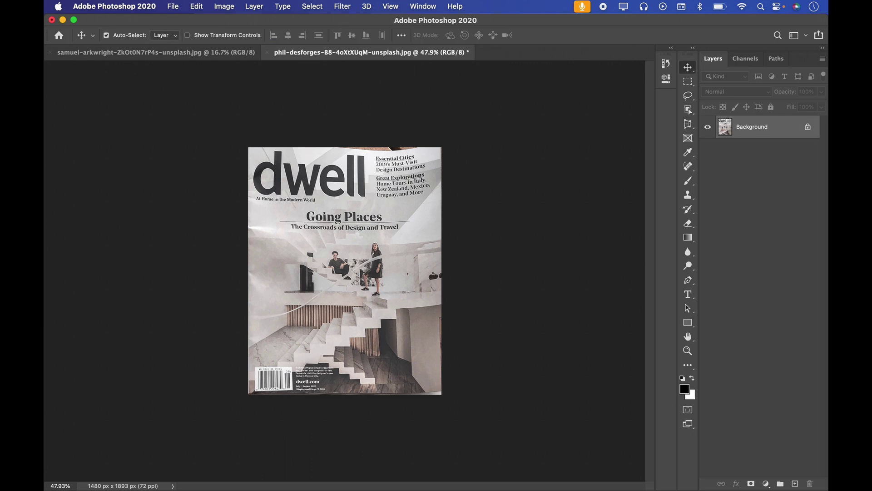
Draw three slices with the Slice tool: around the central headline and people, beside them over the staircase area, and over the tagline.
left_click(687, 124)
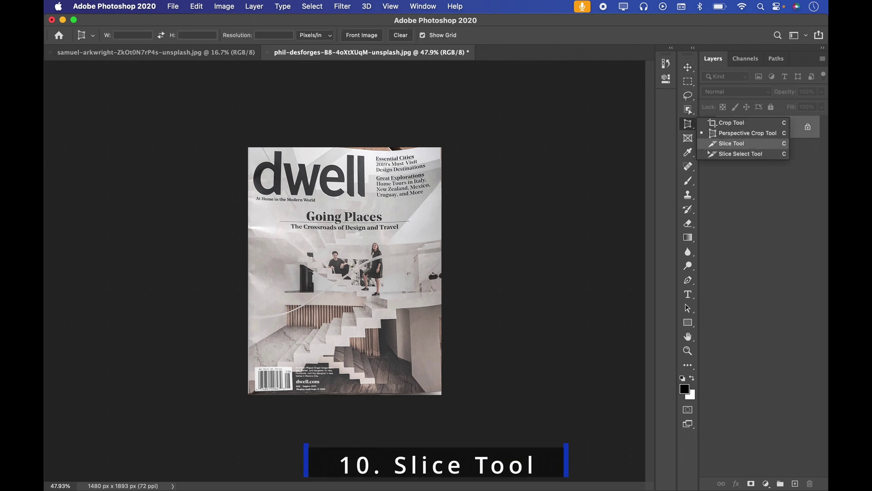
left_click(731, 143)
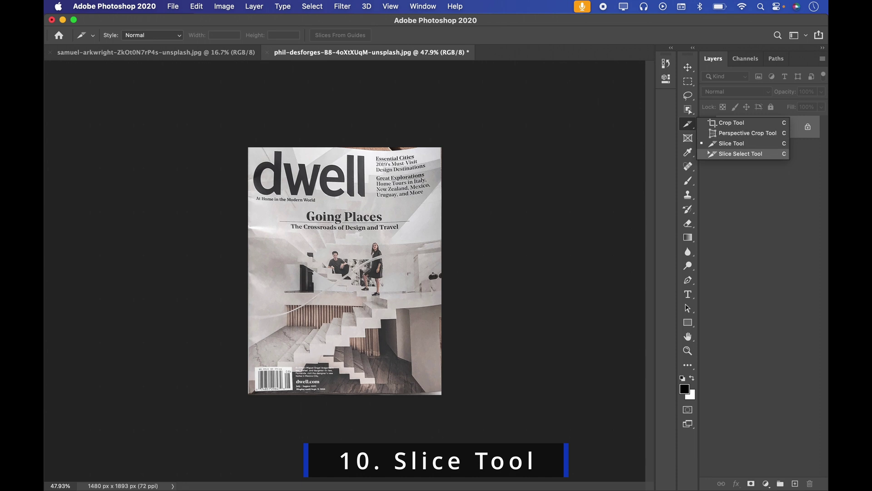
left_click(740, 154)
right_click(688, 124)
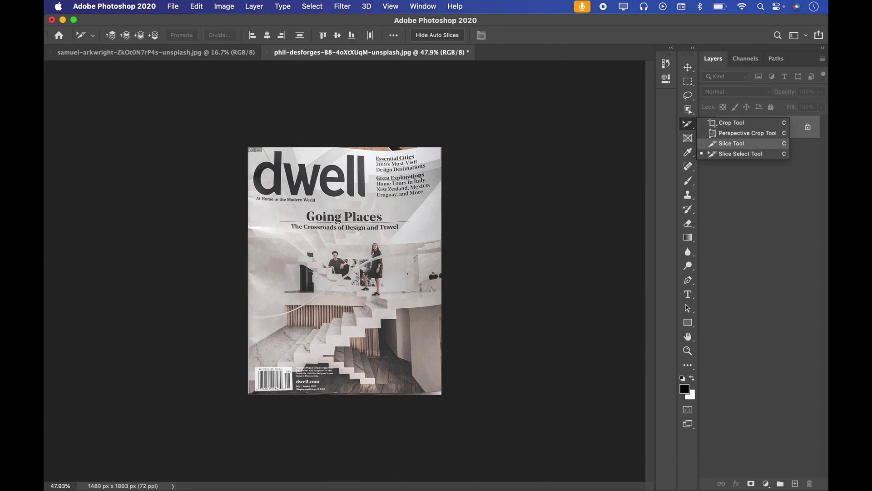
left_click(731, 143)
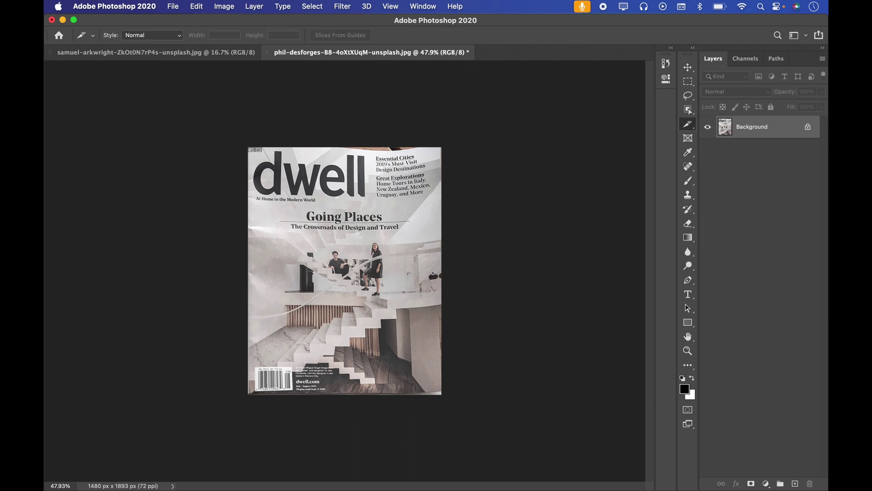
mouse_move(323, 195)
left_mouse_down()
mouse_move(345, 211)
mouse_move(392, 292)
left_mouse_up()
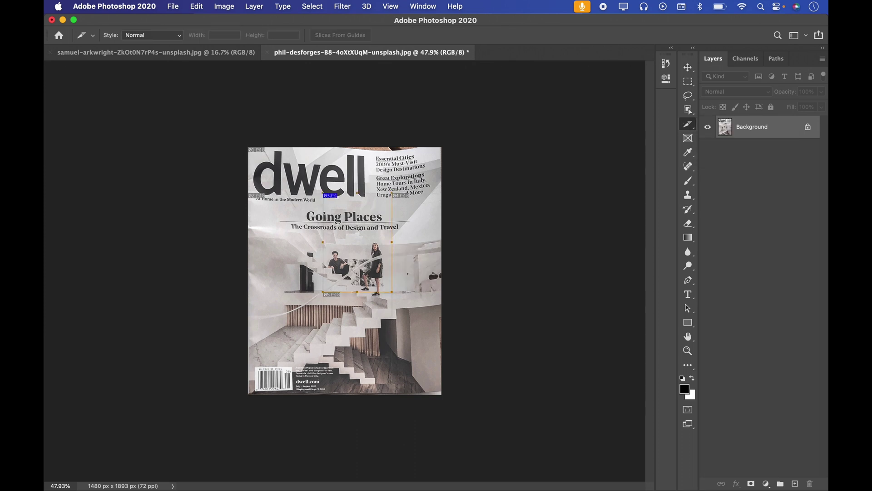
left_click_drag(256, 250, 323, 335)
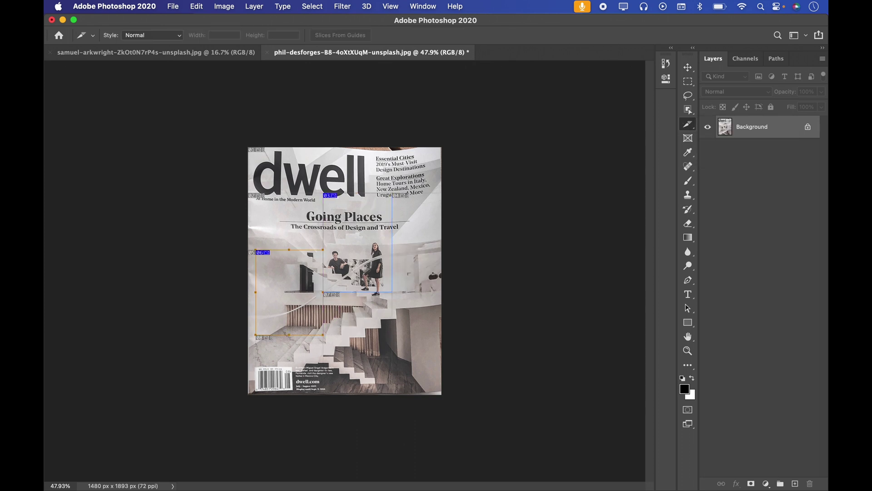
left_click_drag(273, 193, 316, 213)
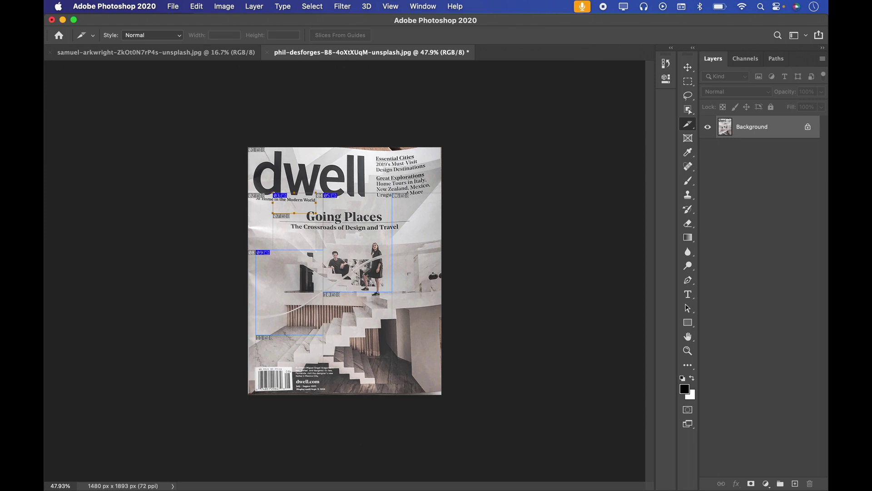
left_click(687, 124)
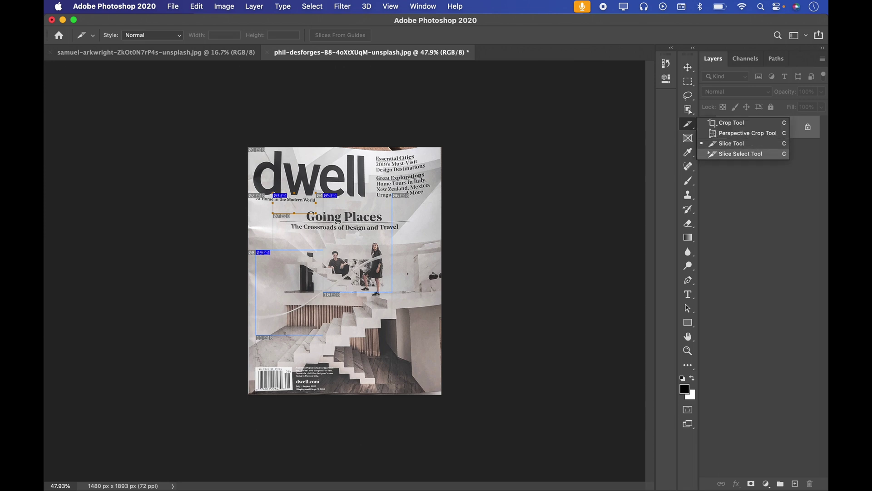
left_click(740, 153)
left_click(688, 124)
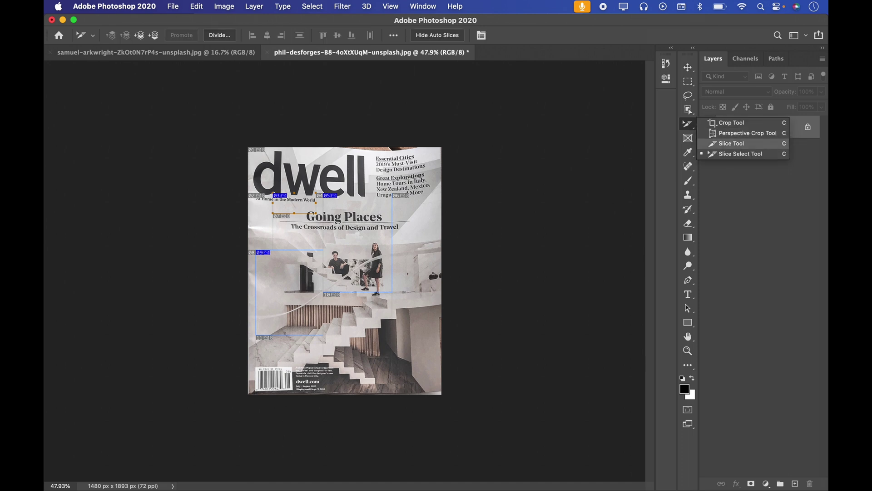
left_click(731, 143)
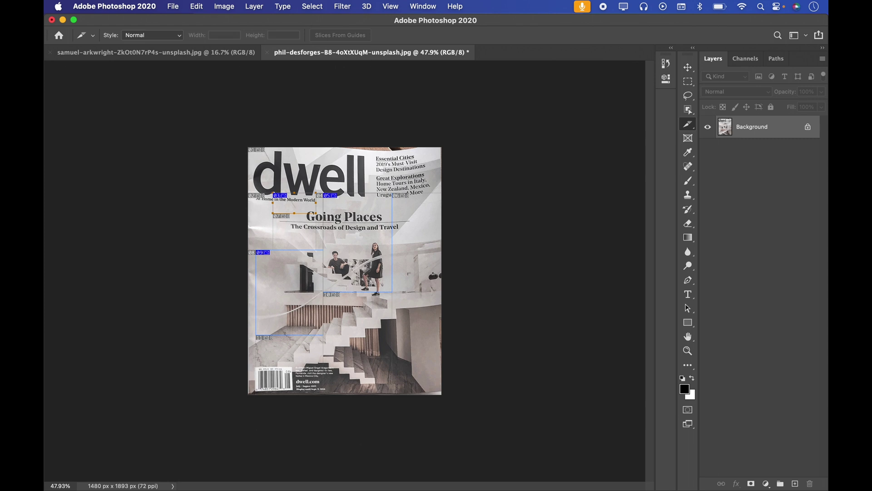
right_click(688, 124)
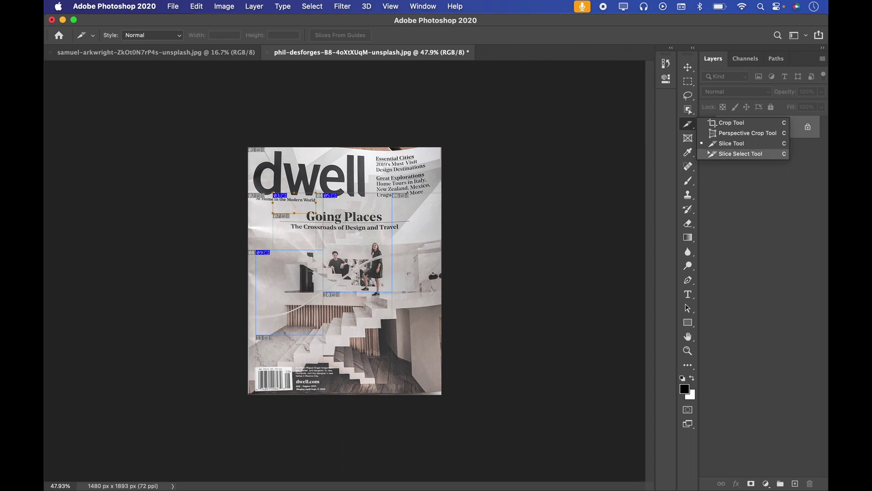
left_click(740, 154)
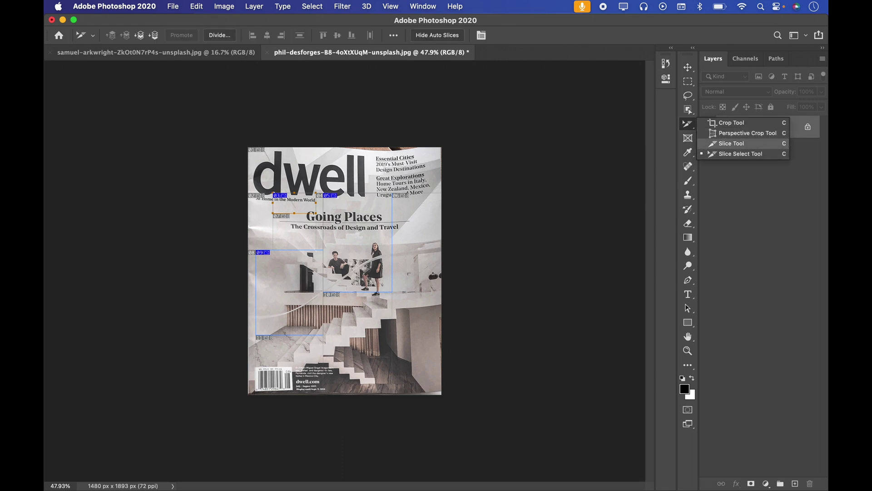
Make the regular Crop tool the active one in its tool group and switch to the Move tool.
left_click(731, 122)
right_click(688, 124)
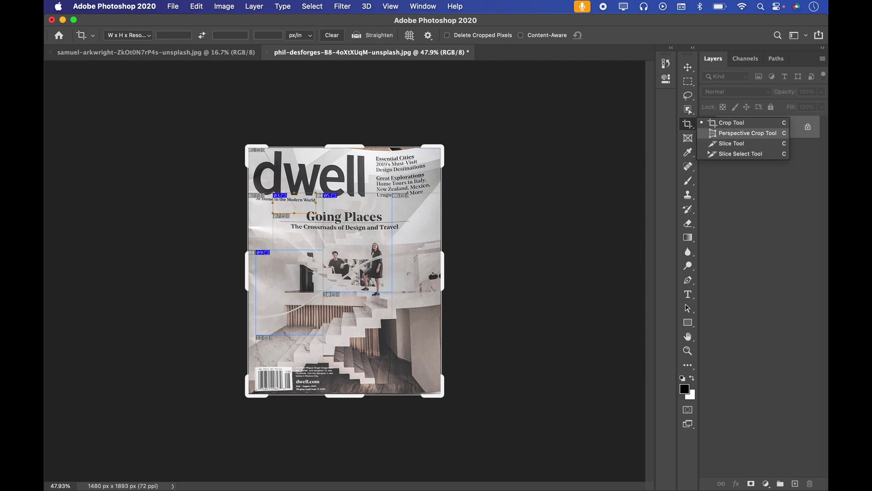
left_click(731, 123)
left_click(687, 67)
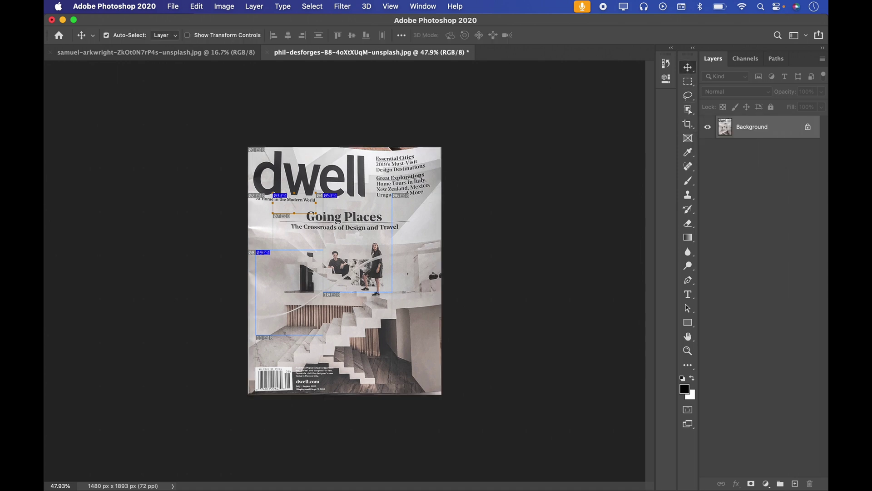